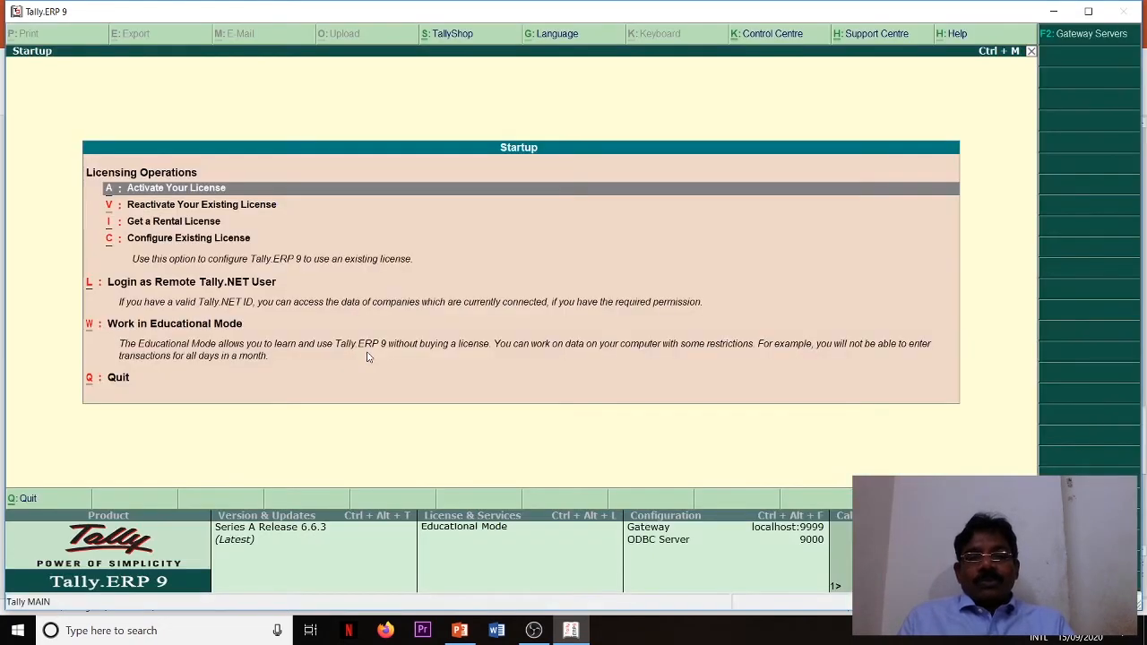
- Start working in Educational Mode and load the company Ram Enterprises
{"action": "key", "text": "w"}
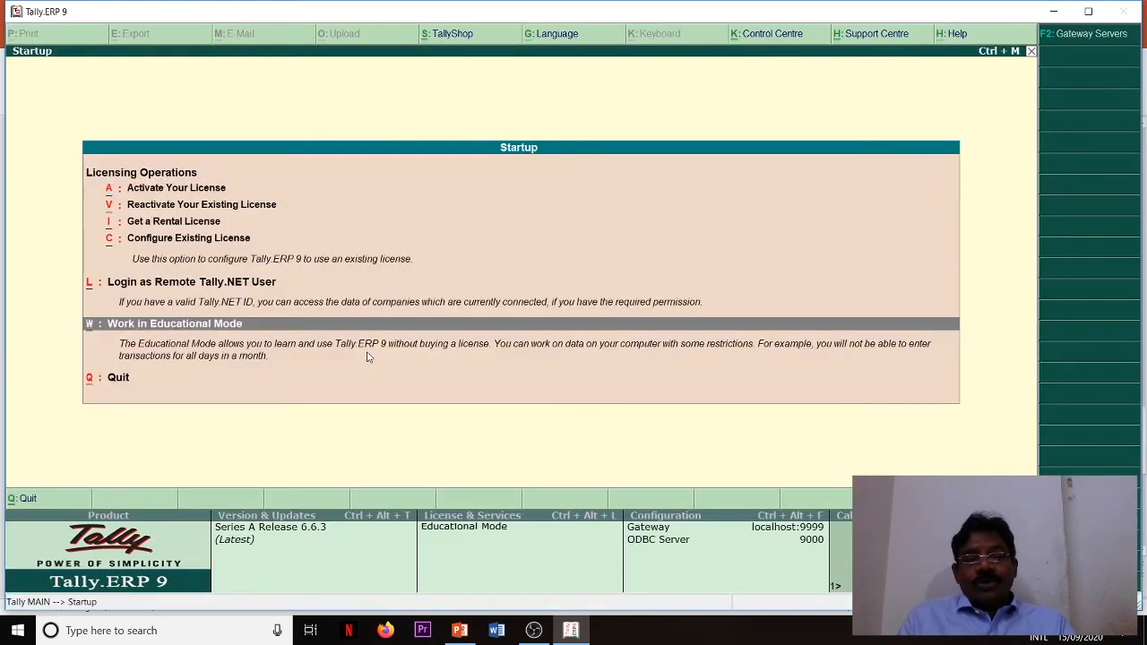
{"action": "key", "text": "Return"}
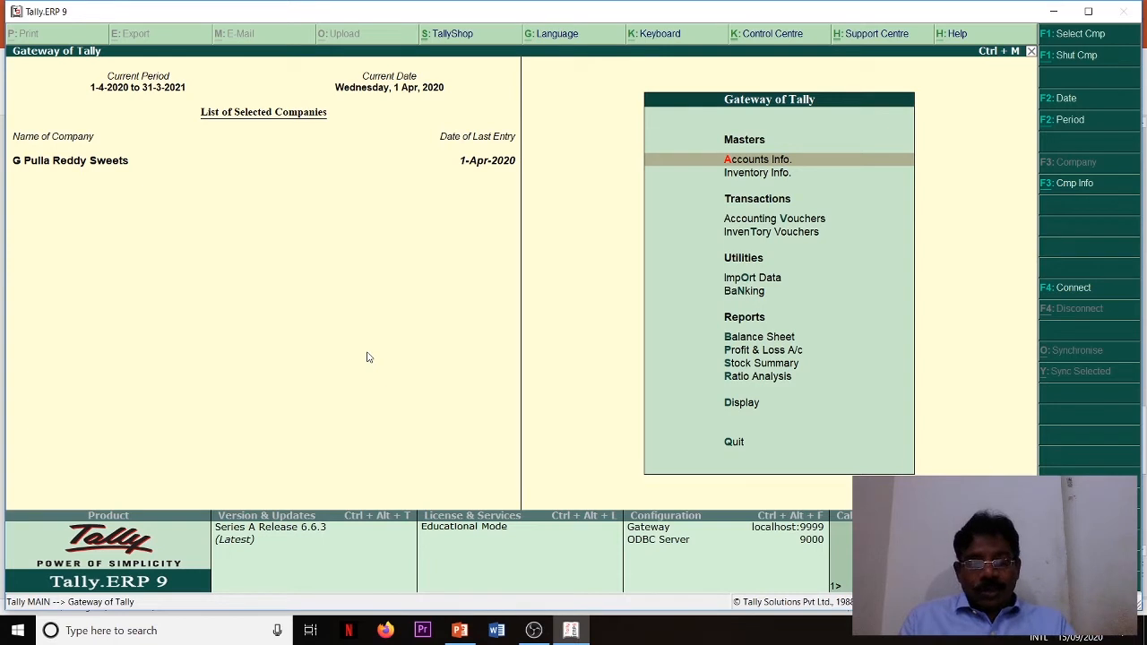
{"action": "key", "text": "alt+F3"}
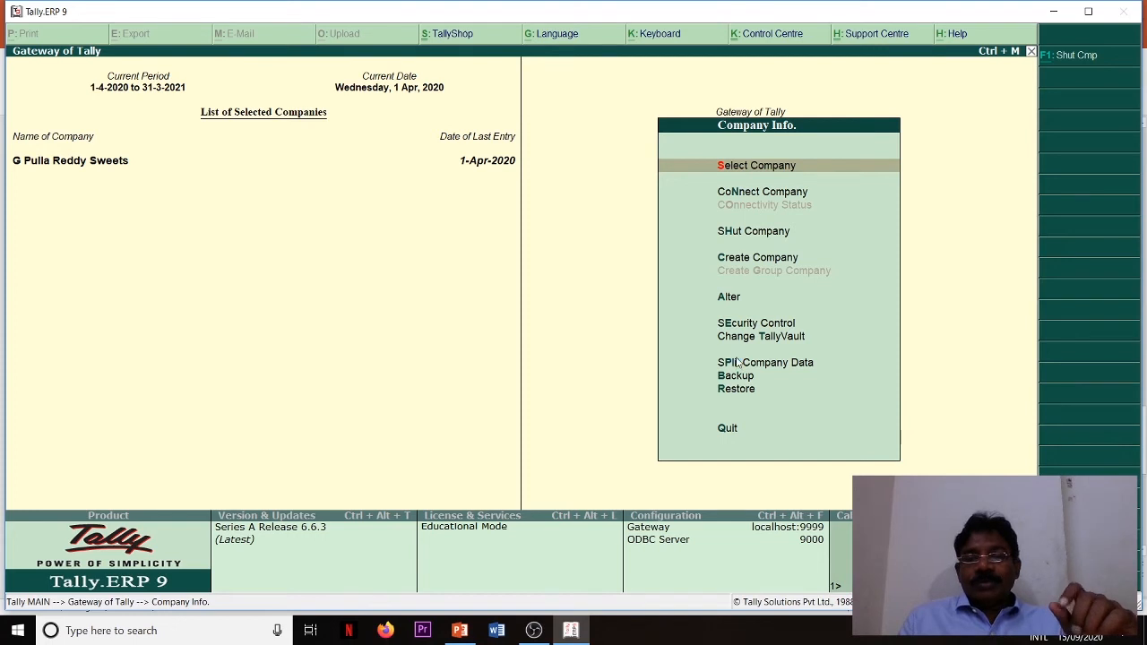
{"action": "key", "text": "Return"}
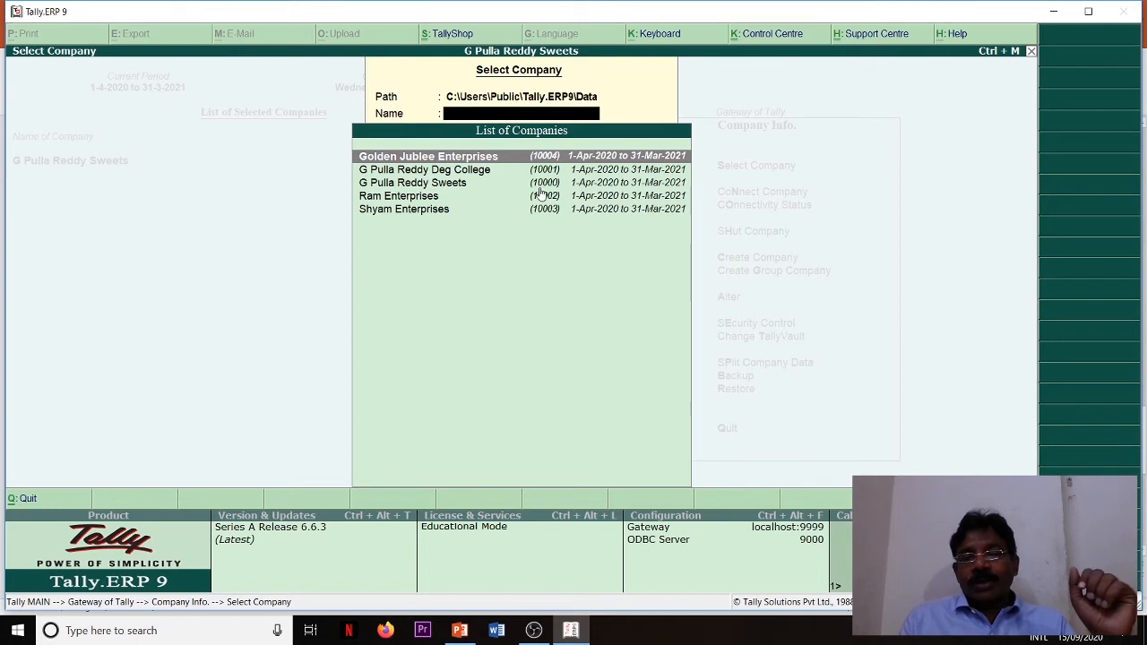
{"action": "left_click", "coordinate": [412, 200]}
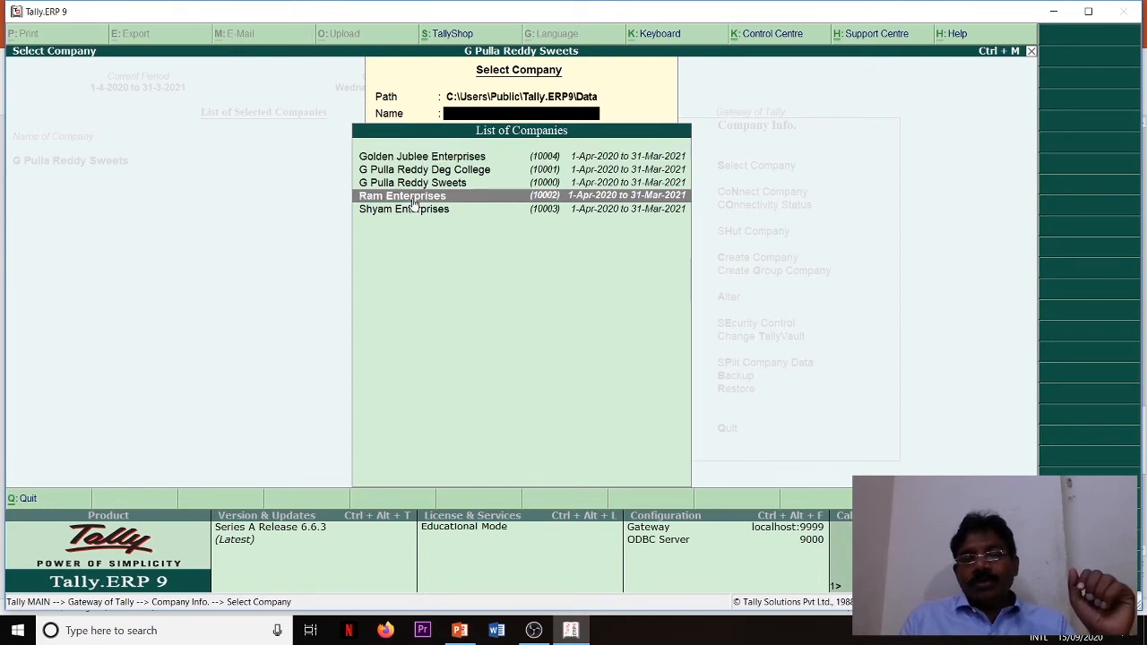
{"action": "left_click", "coordinate": [412, 197]}
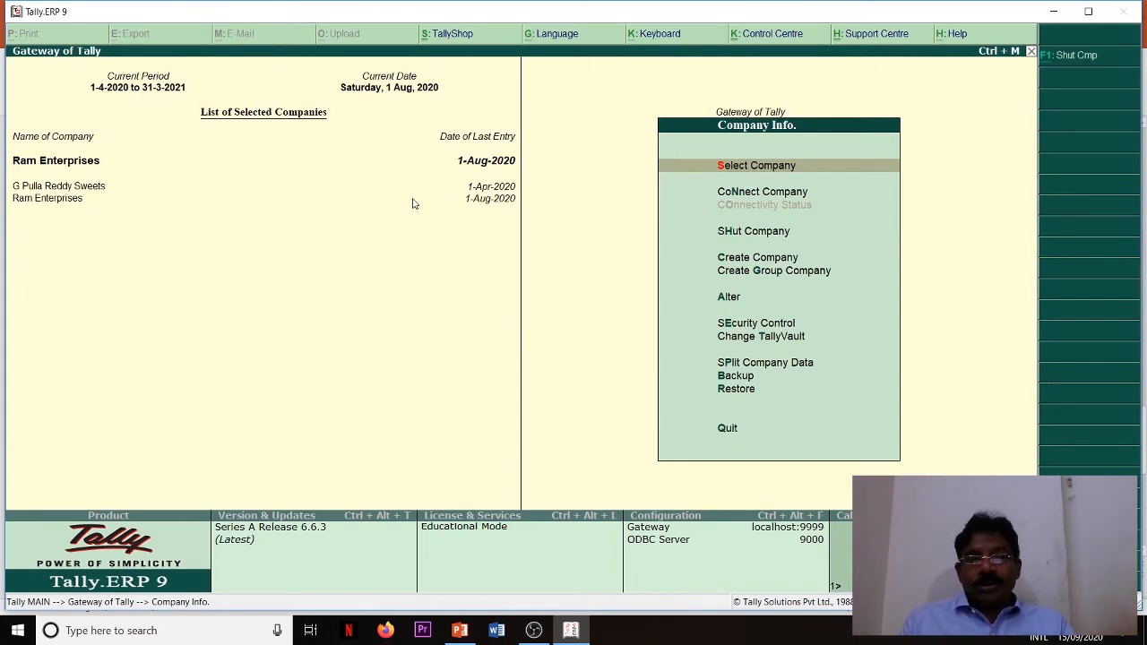
- Try to connect the company from the company information options
{"action": "key", "text": "Down"}
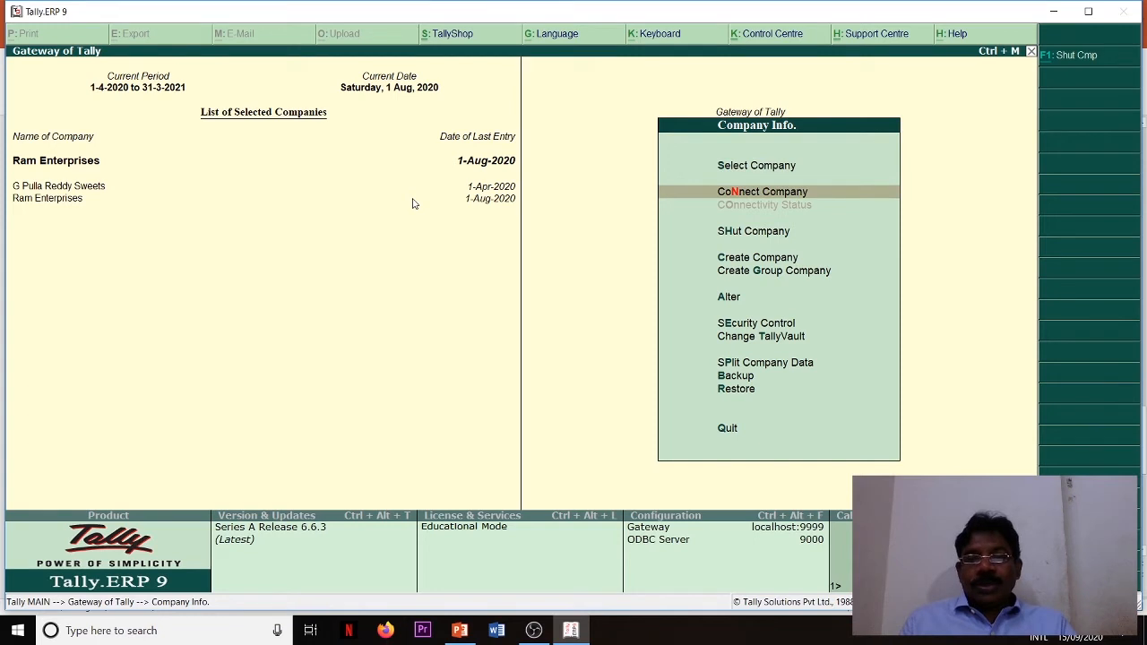
{"action": "key", "text": "Return"}
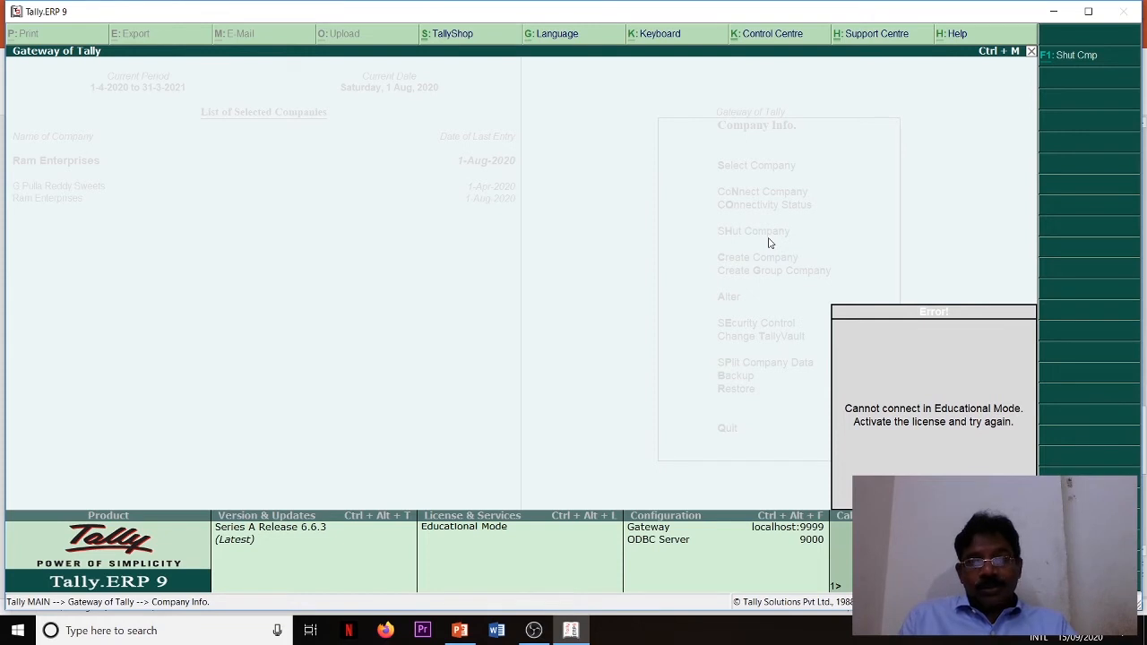
{"action": "key", "text": "Escape"}
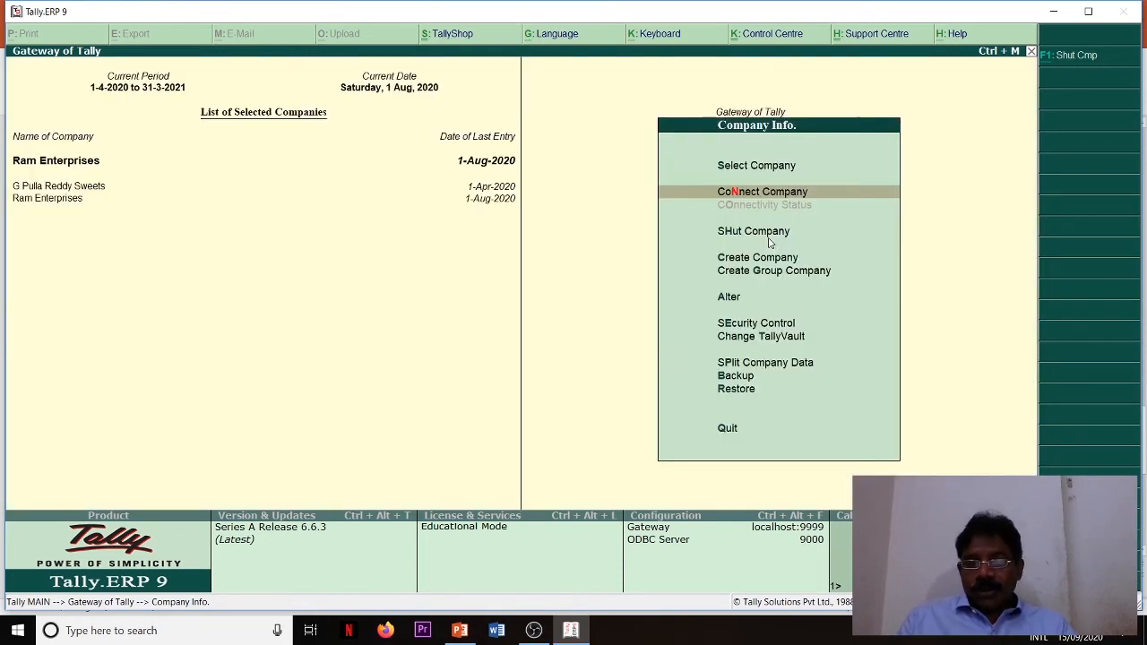
- Shut the company Ram Enterprises, leaving G Pulla Reddy Sweets loaded
{"action": "key", "text": "Down"}
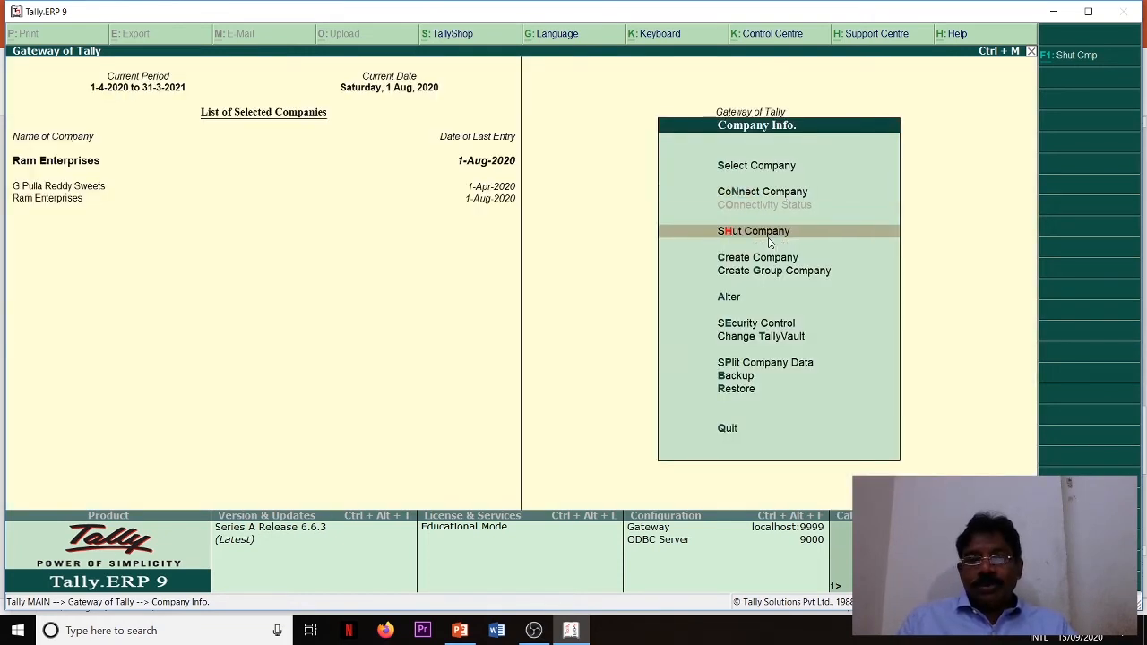
{"action": "key", "text": "Return"}
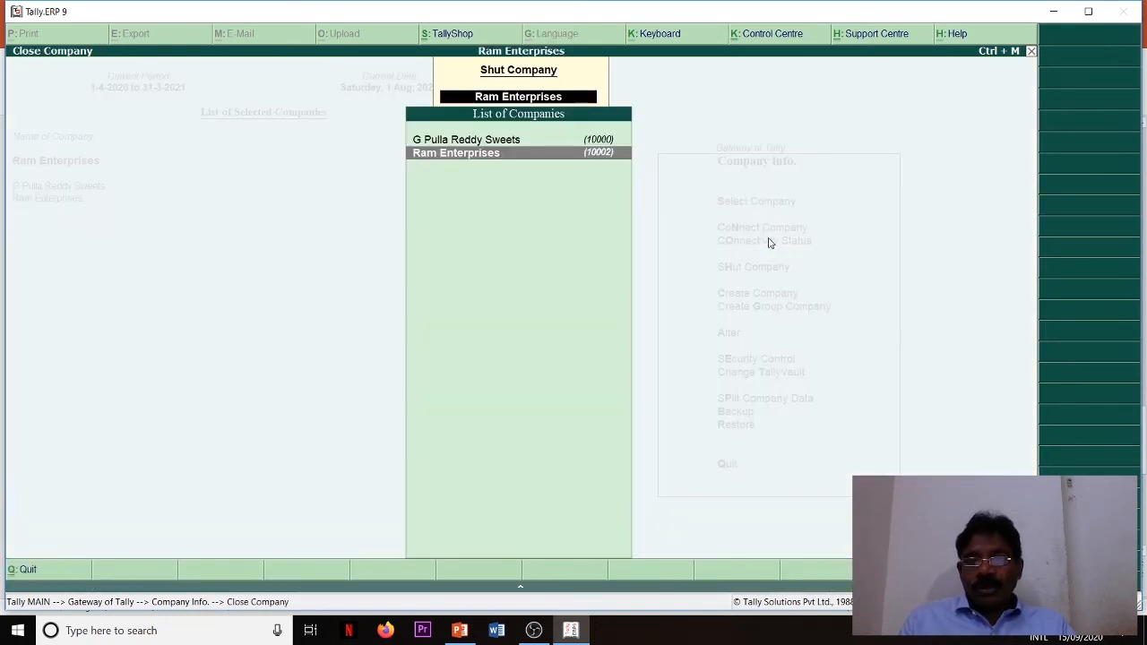
{"action": "key", "text": "Up"}
{"action": "key", "text": "Down"}
{"action": "key", "text": "Up"}
{"action": "key", "text": "Down"}
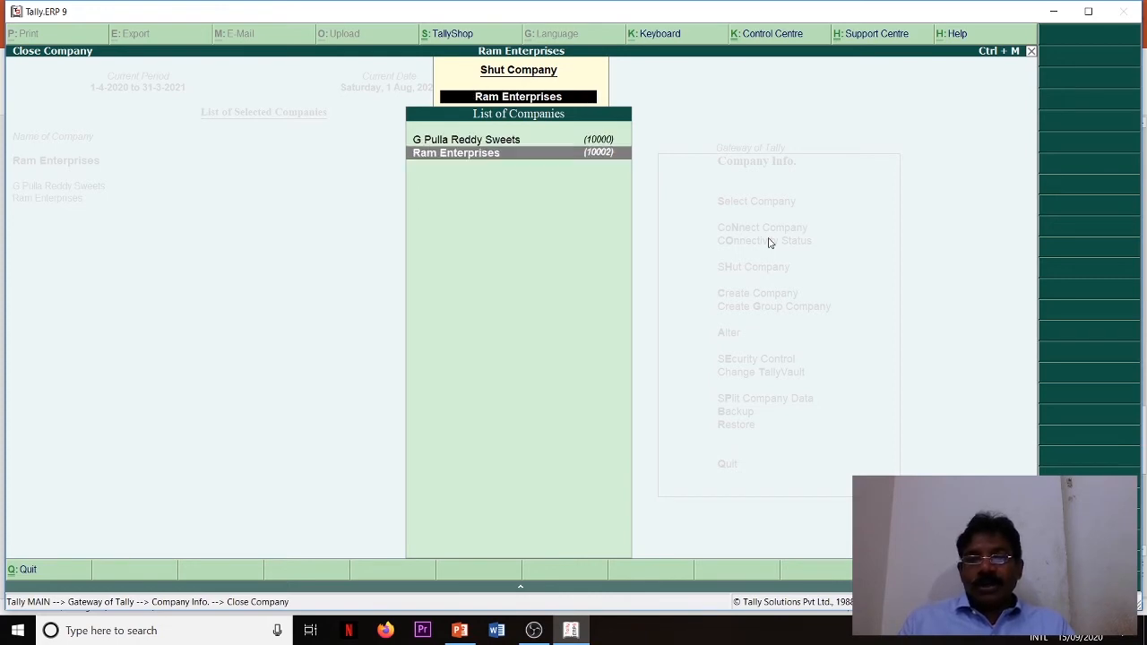
{"action": "key", "text": "Return"}
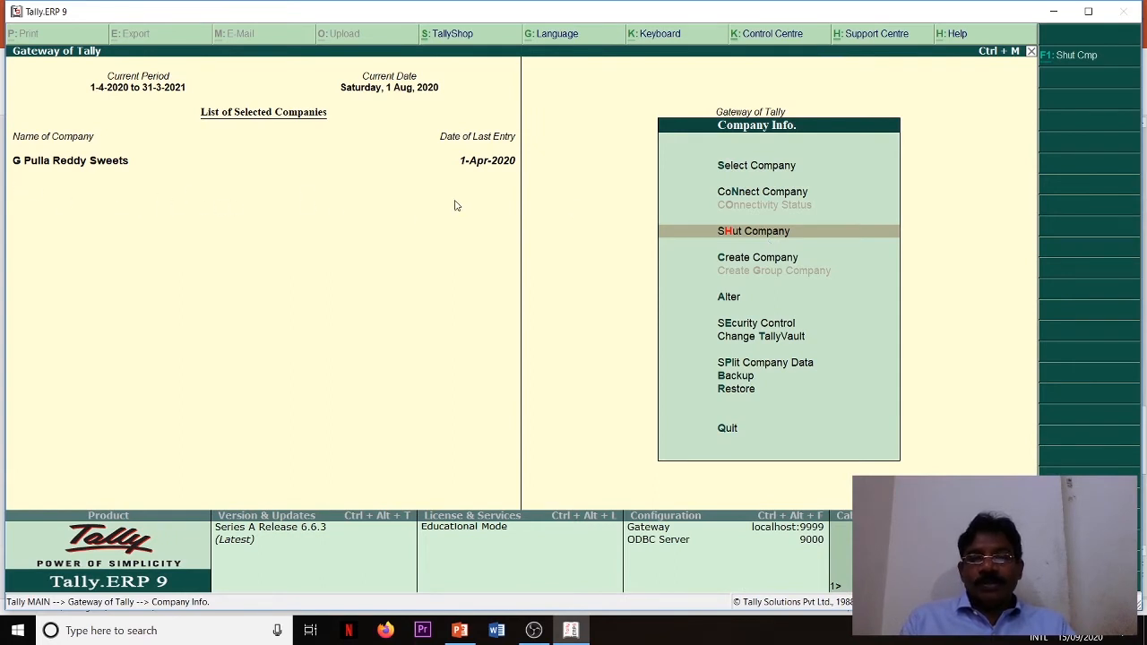
- Start creating a company named Sweedish Exporters and accept the same text as its mailing name
{"action": "left_click", "coordinate": [740, 262]}
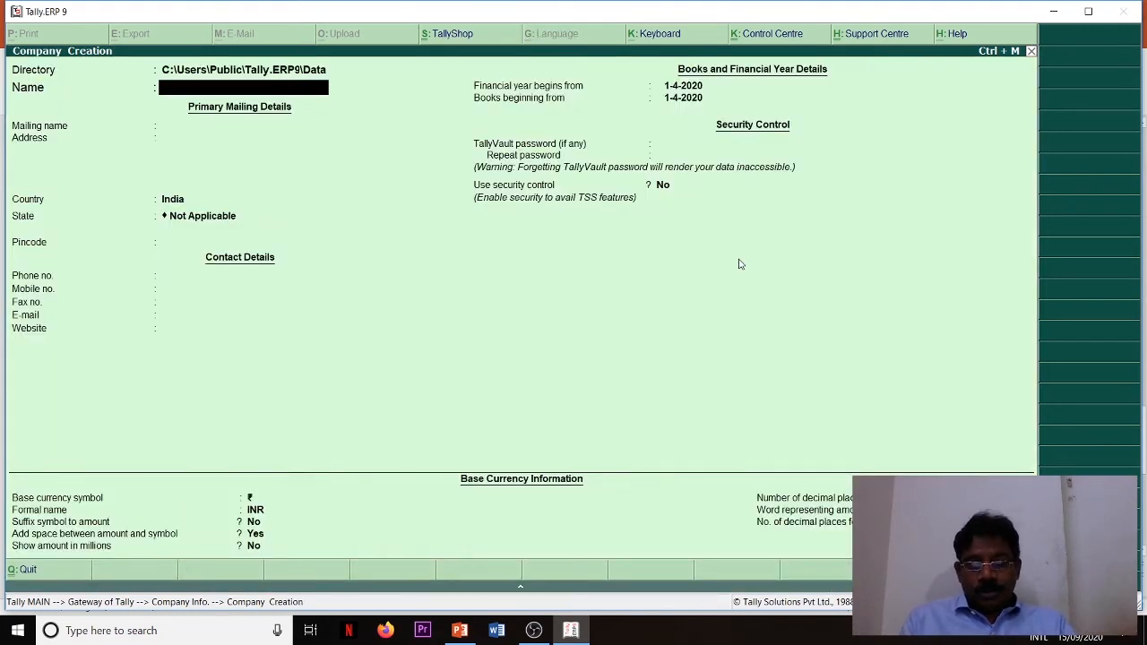
{"action": "type", "text": "S"}
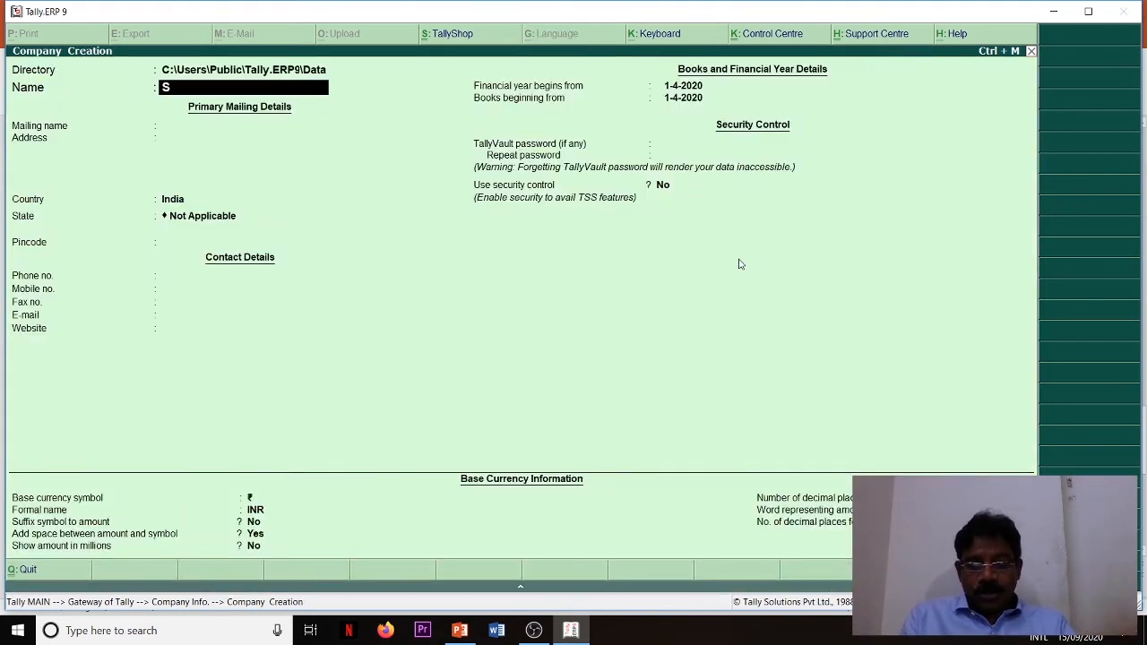
{"action": "type", "text": "wee"}
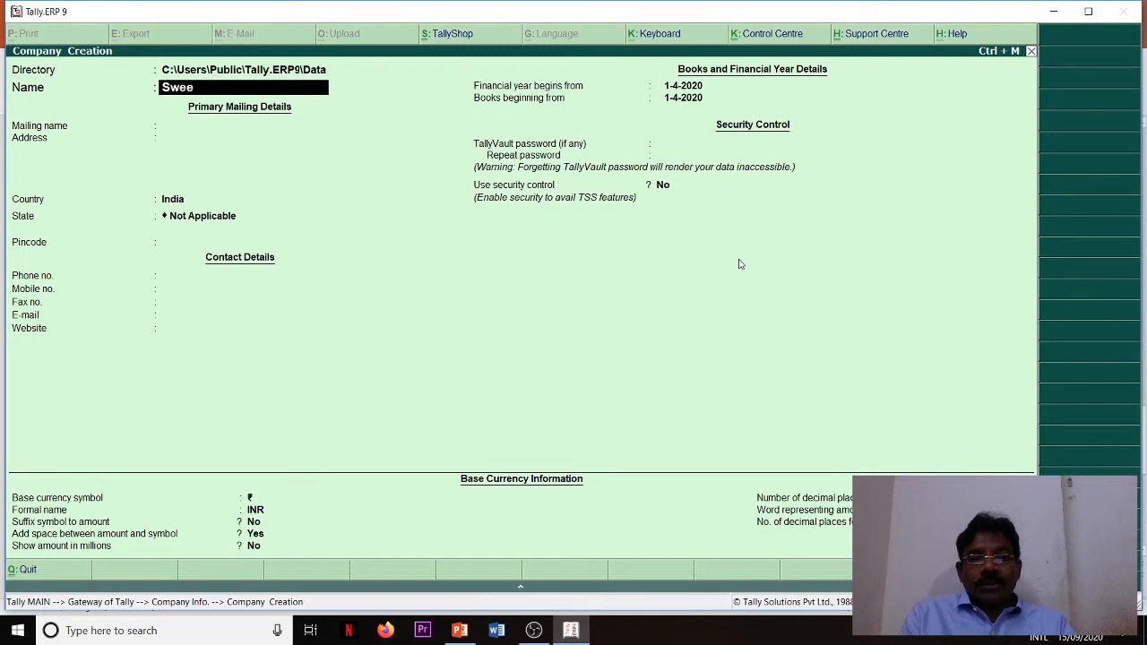
{"action": "type", "text": "dish"}
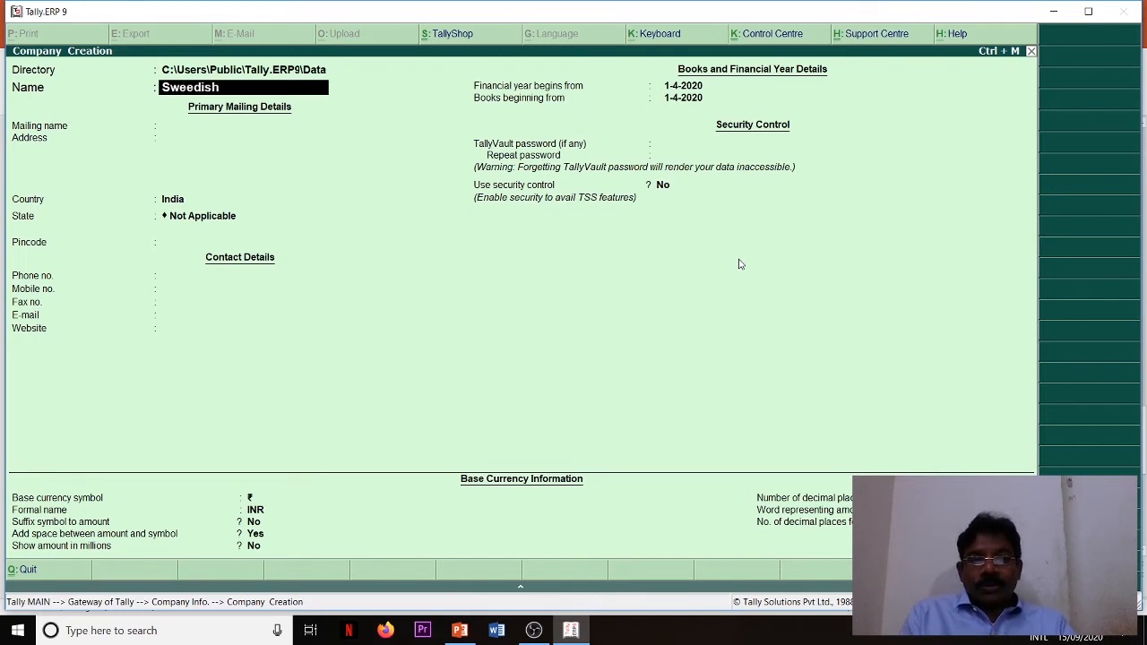
{"action": "type", "text": " exporters"}
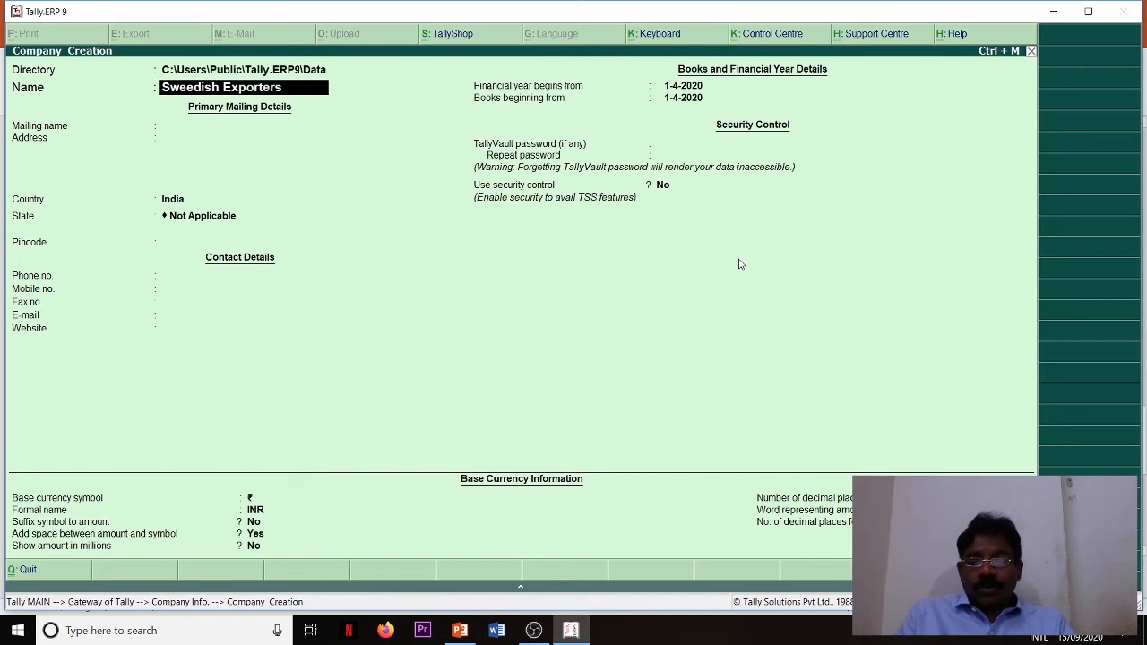
{"action": "key", "text": "Return"}
{"action": "key", "text": "Return"}
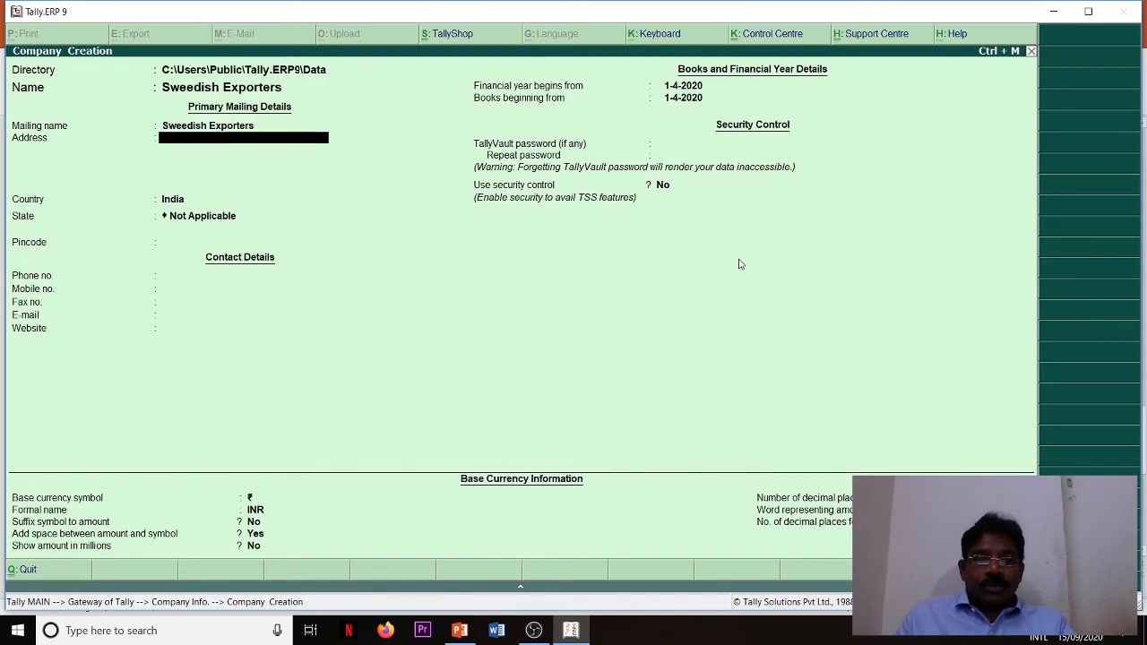
- Enter the city as the new company's mailing address, leaving the remaining address lines blank
{"action": "type", "text": "H"}
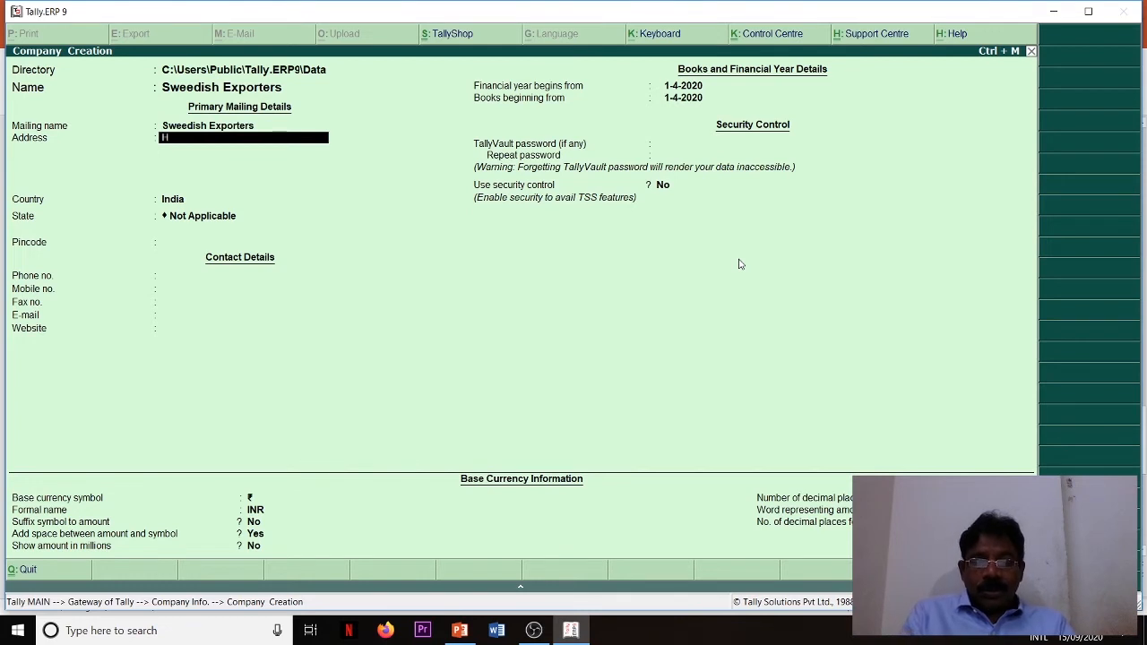
{"action": "type", "text": "yderab"}
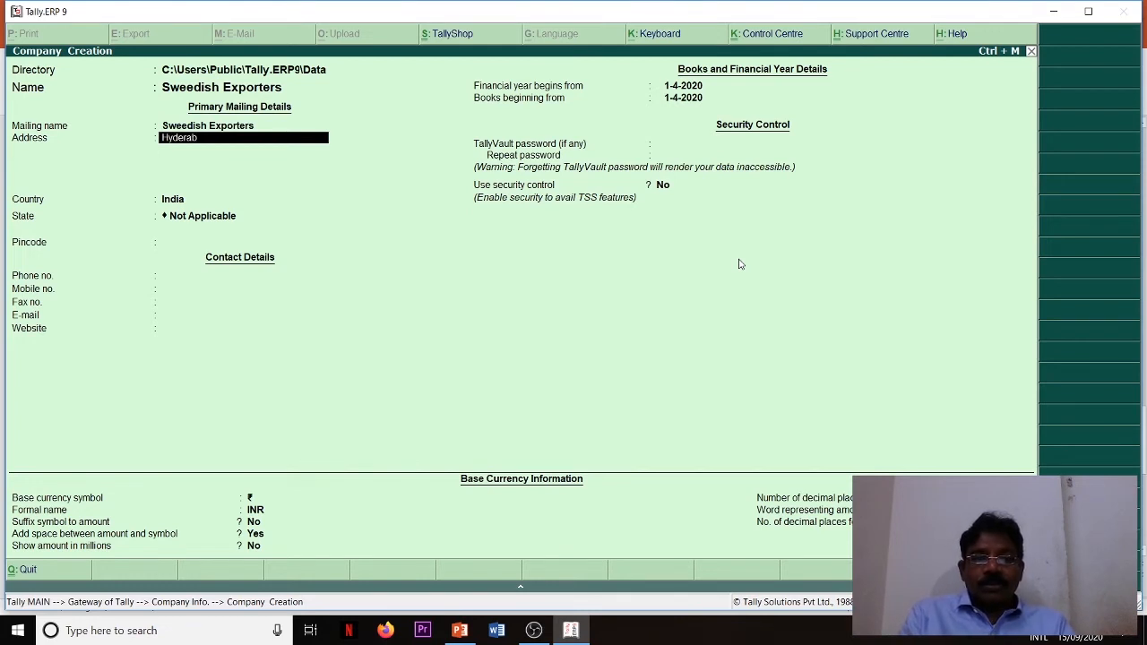
{"action": "type", "text": "ad"}
{"action": "key", "text": "Return"}
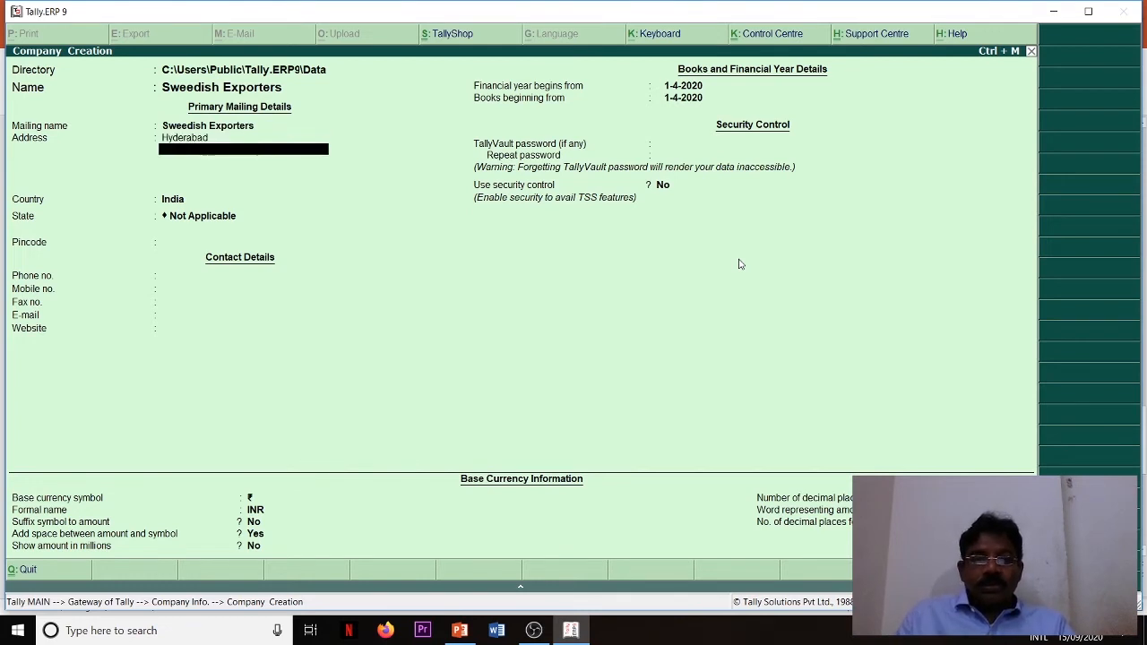
{"action": "key", "text": "Return"}
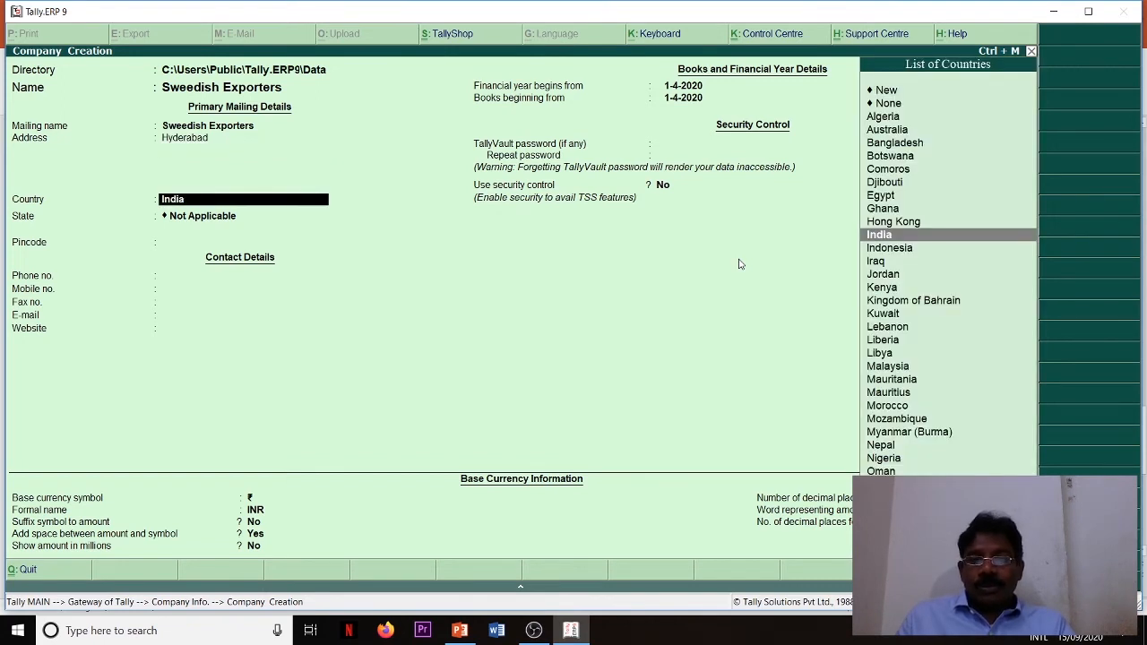
- Keep India as the company's country and set its state to Telangana
{"action": "key", "text": "Return"}
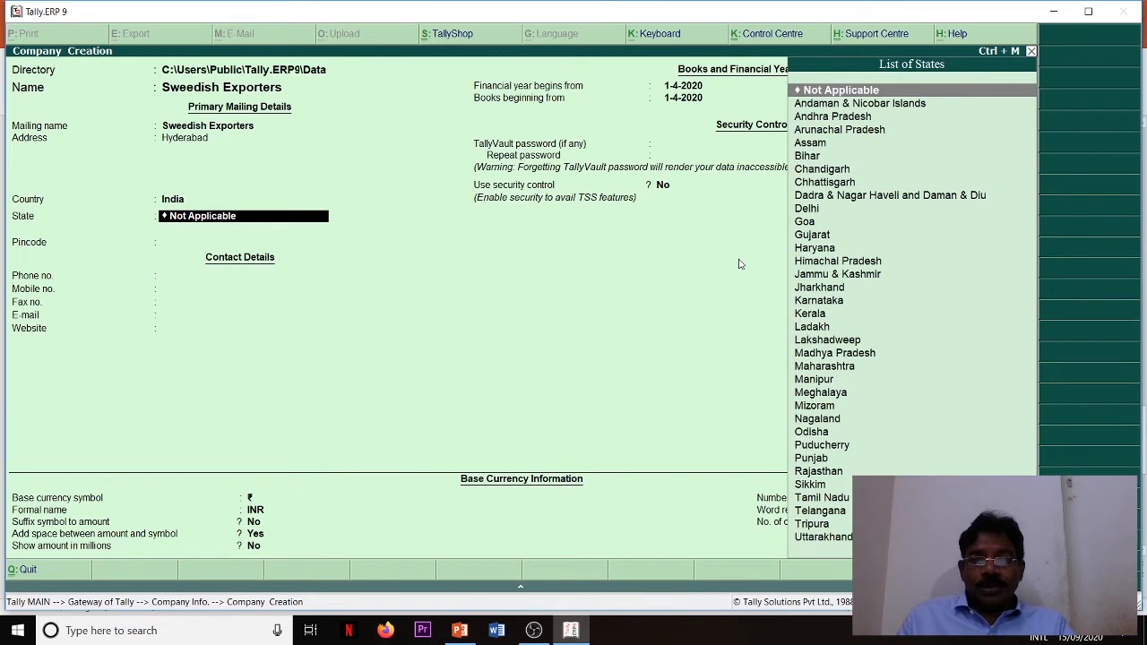
{"action": "type", "text": "T"}
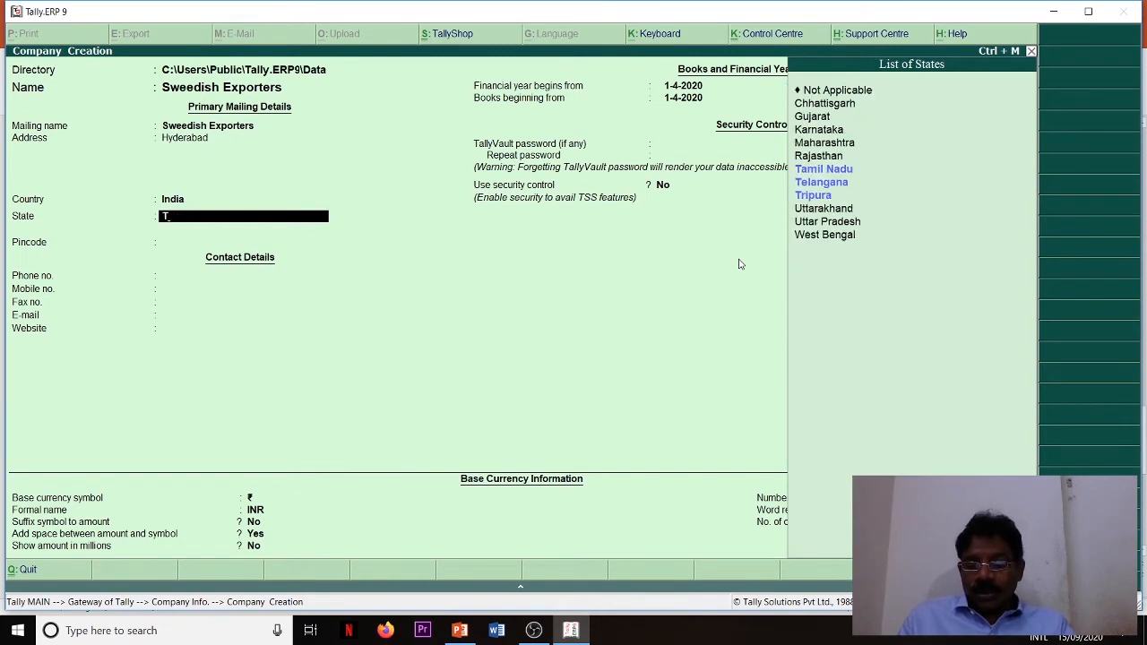
{"action": "key", "text": "Down"}
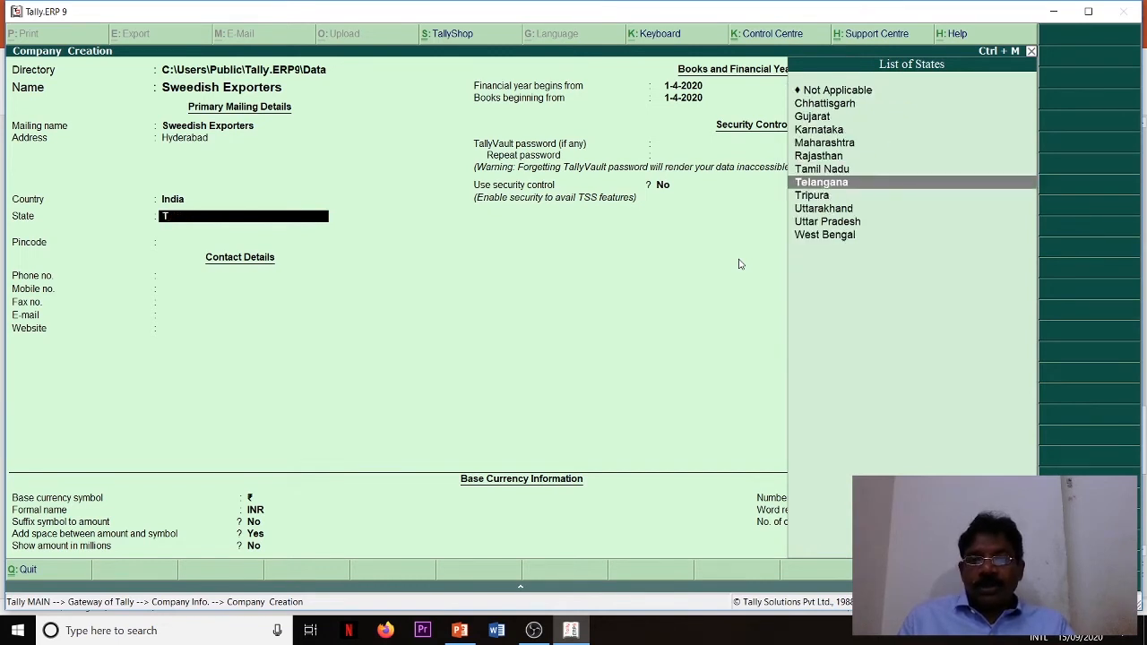
{"action": "key", "text": "Down"}
{"action": "key", "text": "Up"}
{"action": "key", "text": "Return"}
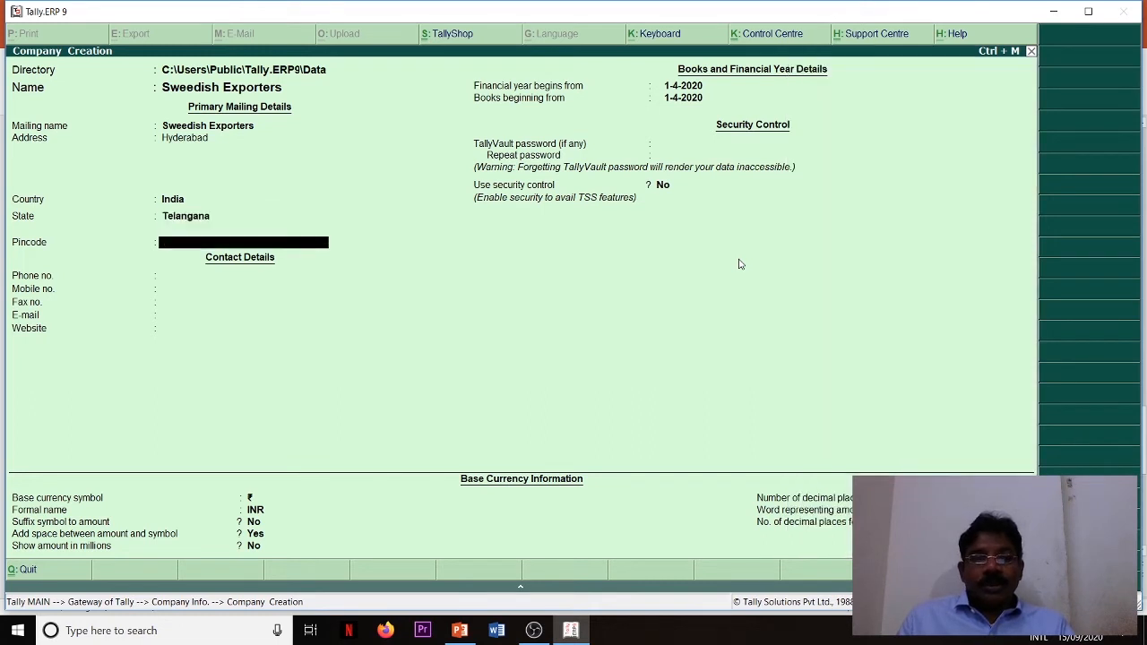
- Enter the postal pincode in the company's primary mailing details
{"action": "type", "text": "5"}
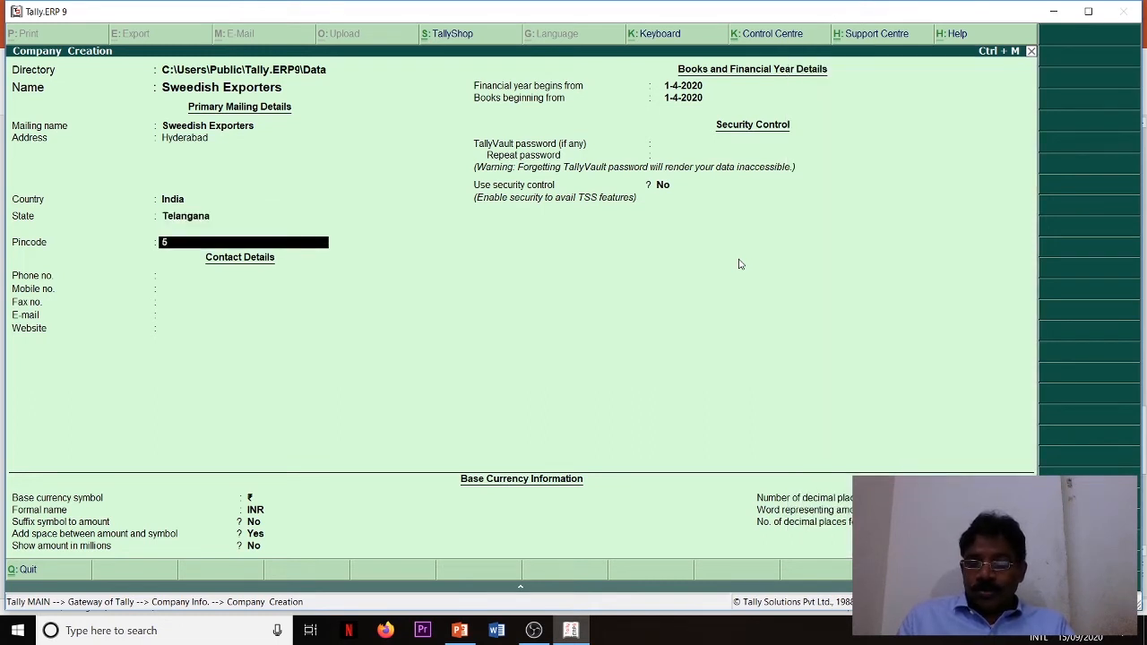
{"action": "type", "text": "00059"}
{"action": "key", "text": "Return"}
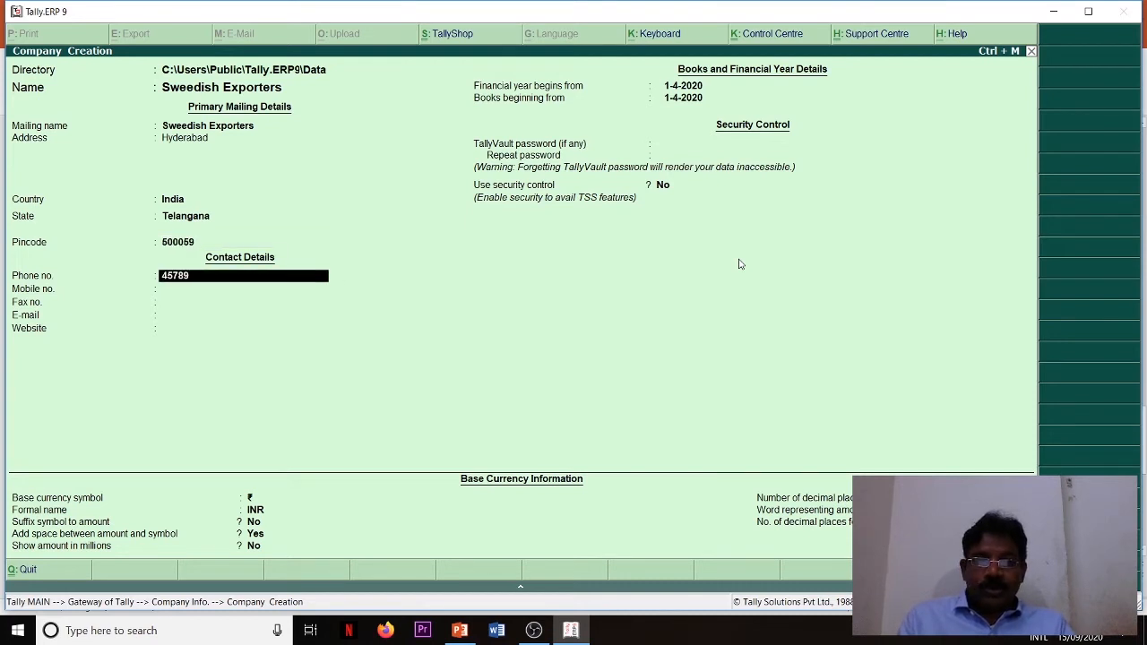
- Fill in the company's phone and mobile numbers, leaving fax, e-mail and website blank
{"action": "type", "text": "4578956"}
{"action": "key", "text": "Return"}
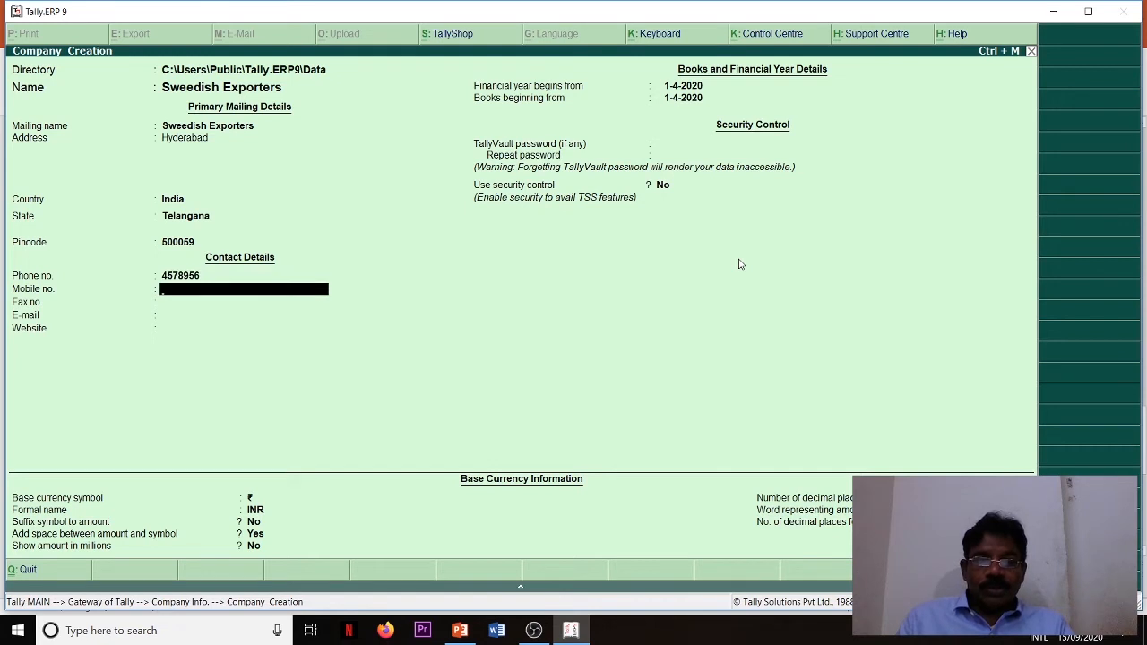
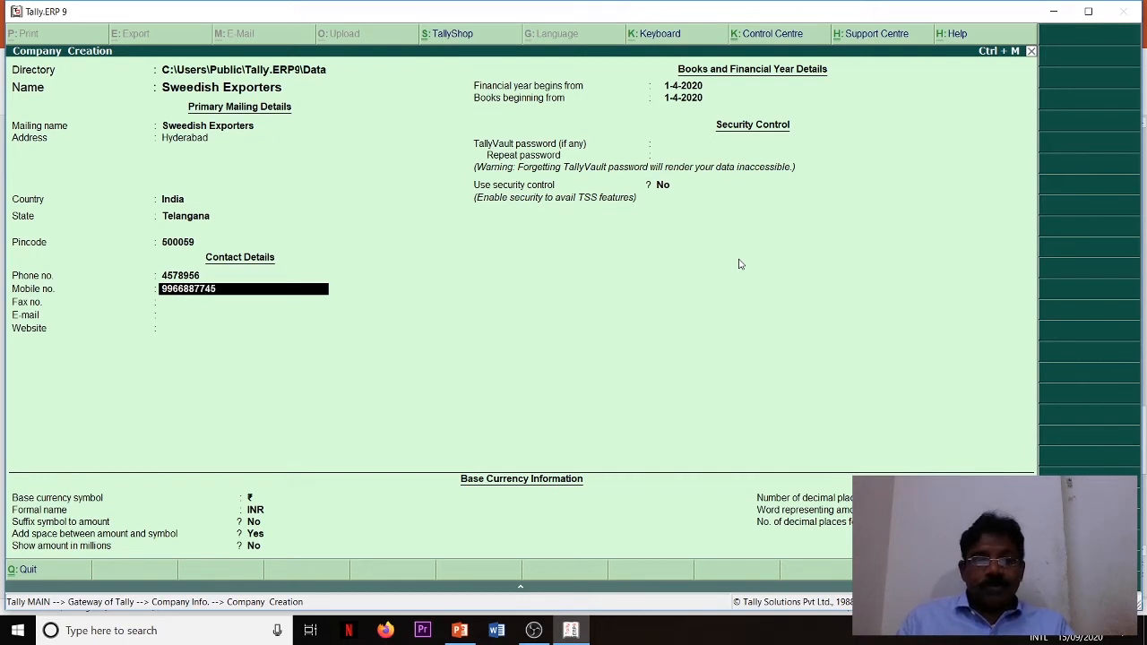
{"action": "key", "text": "Return"}
{"action": "key", "text": "Return"}
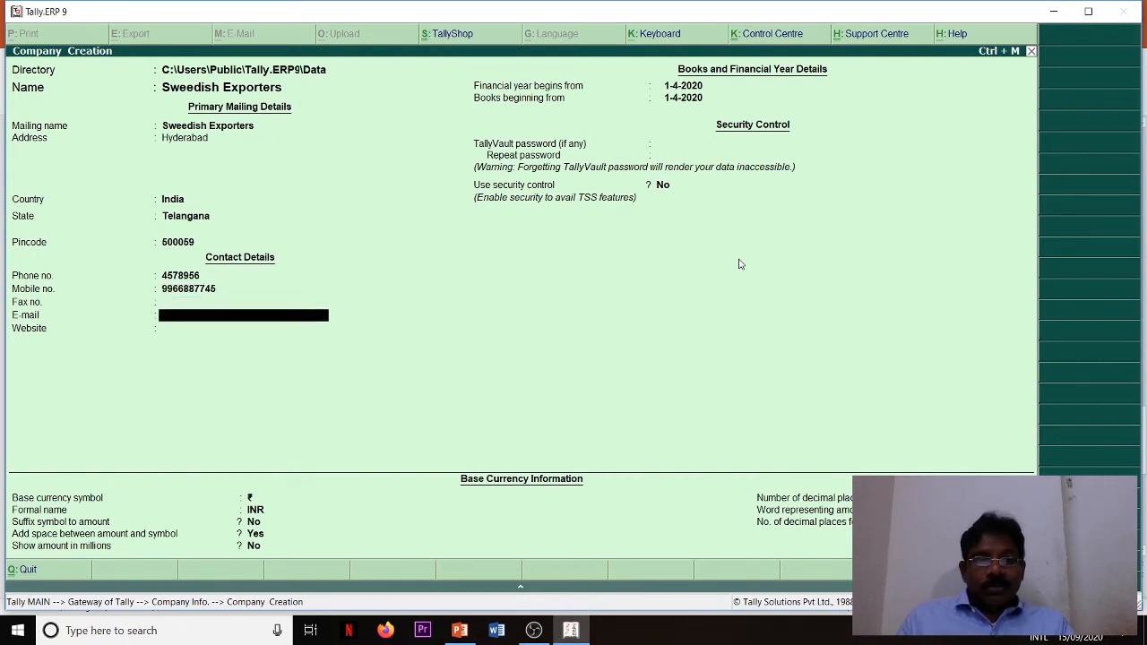
{"action": "key", "text": "Return"}
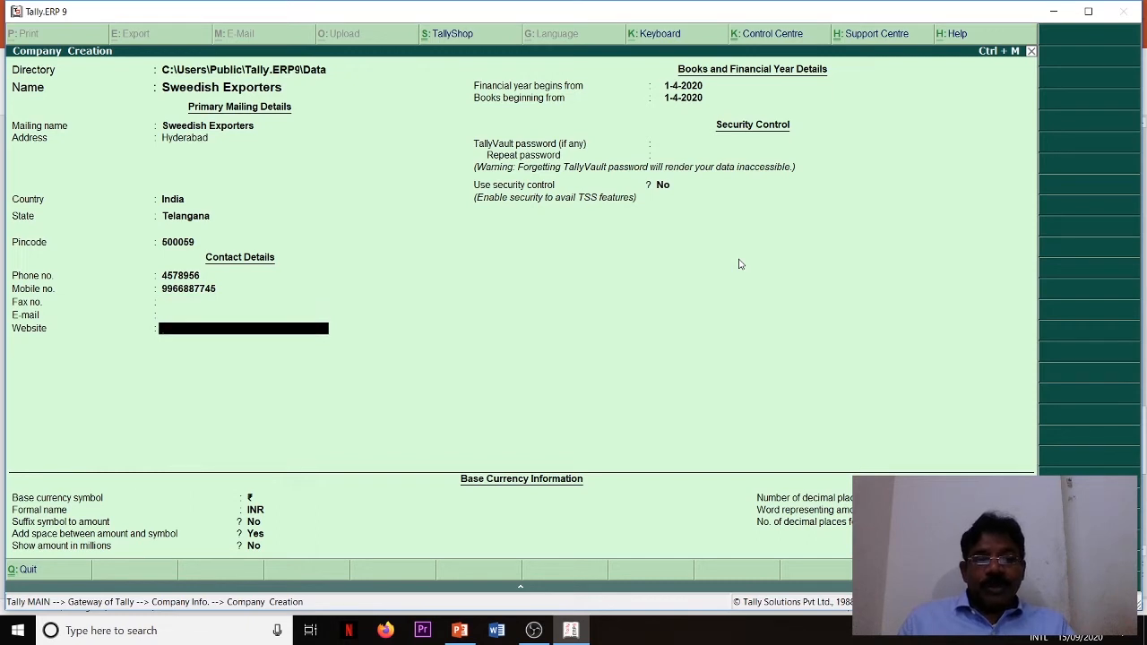
{"action": "key", "text": "Return"}
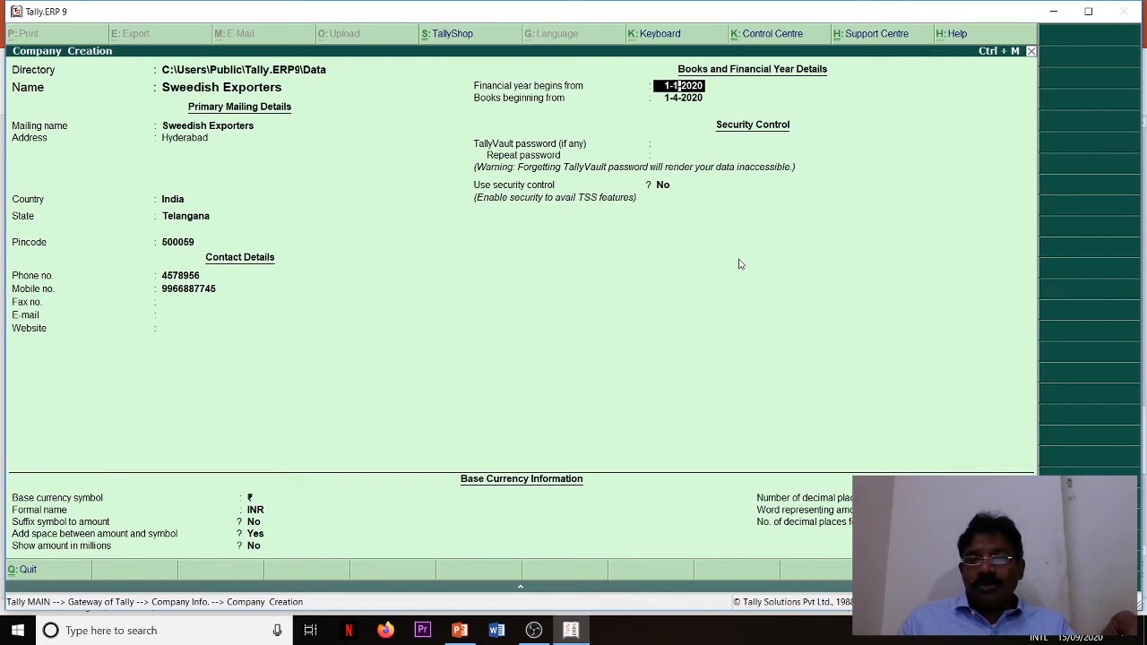
- Set the financial year to begin from 1-1-2020 and the books from 1-3-2020, leaving the TallyVault password blank
{"action": "key", "text": "Return"}
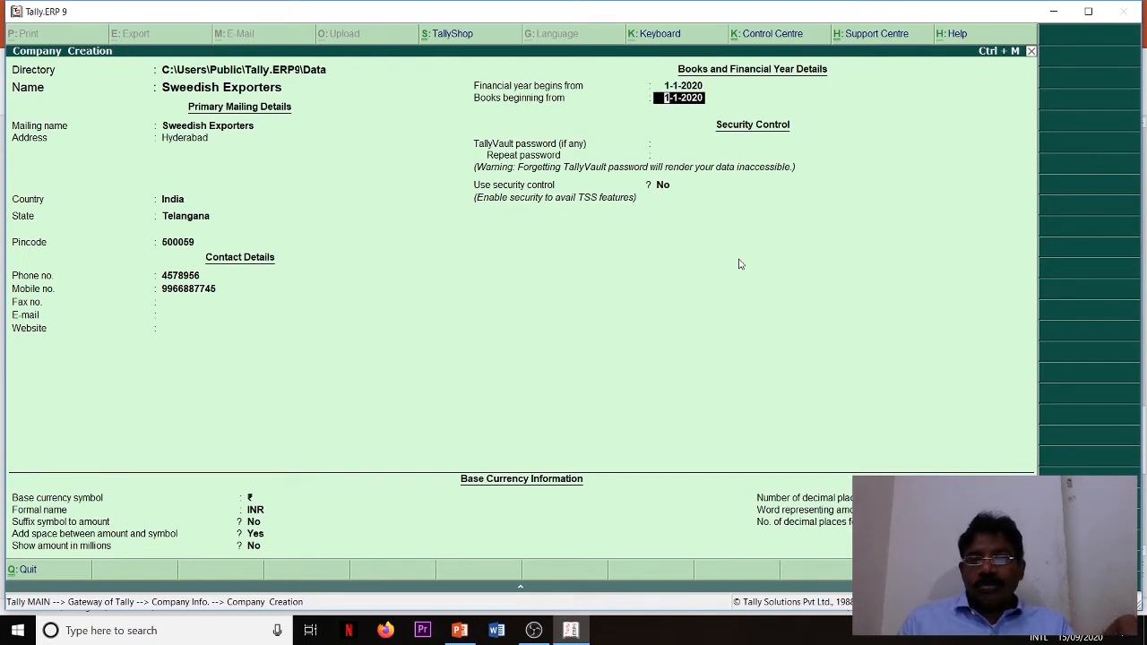
{"action": "key", "text": "Right"}
{"action": "key", "text": "Right"}
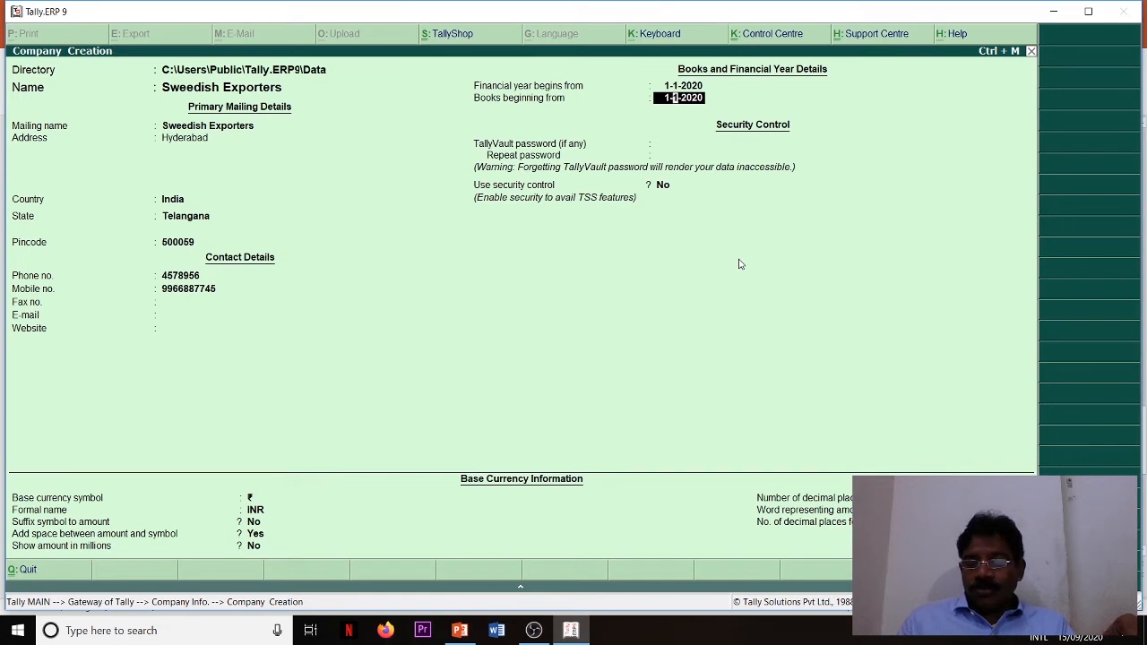
{"action": "type", "text": "3"}
{"action": "key", "text": "Return"}
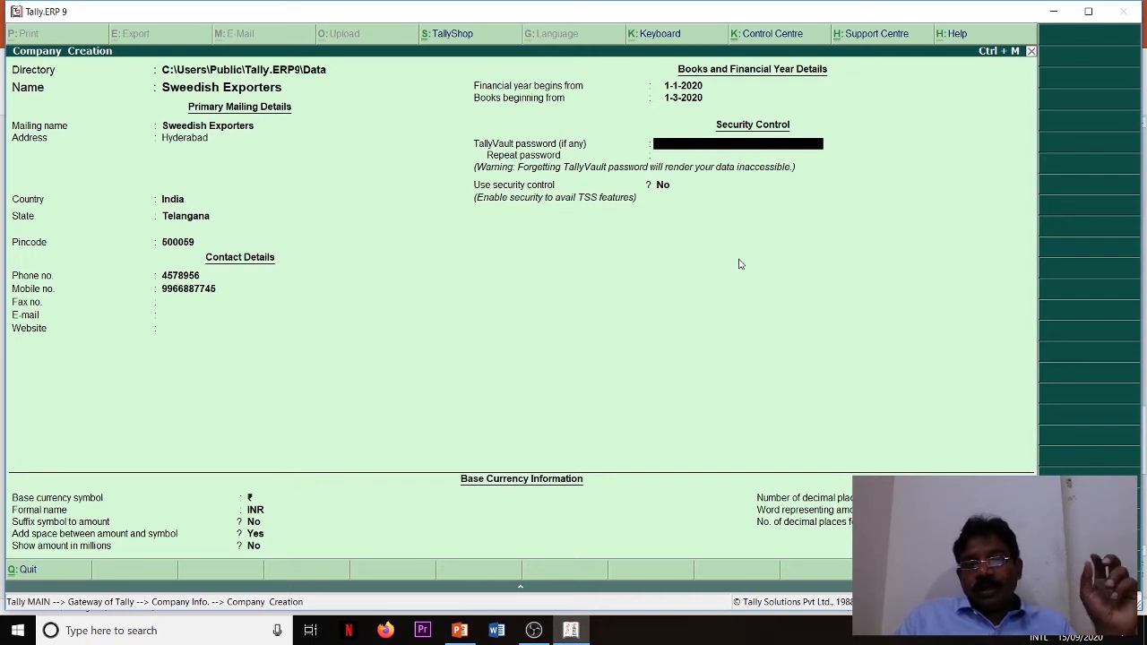
{"action": "key", "text": "Return"}
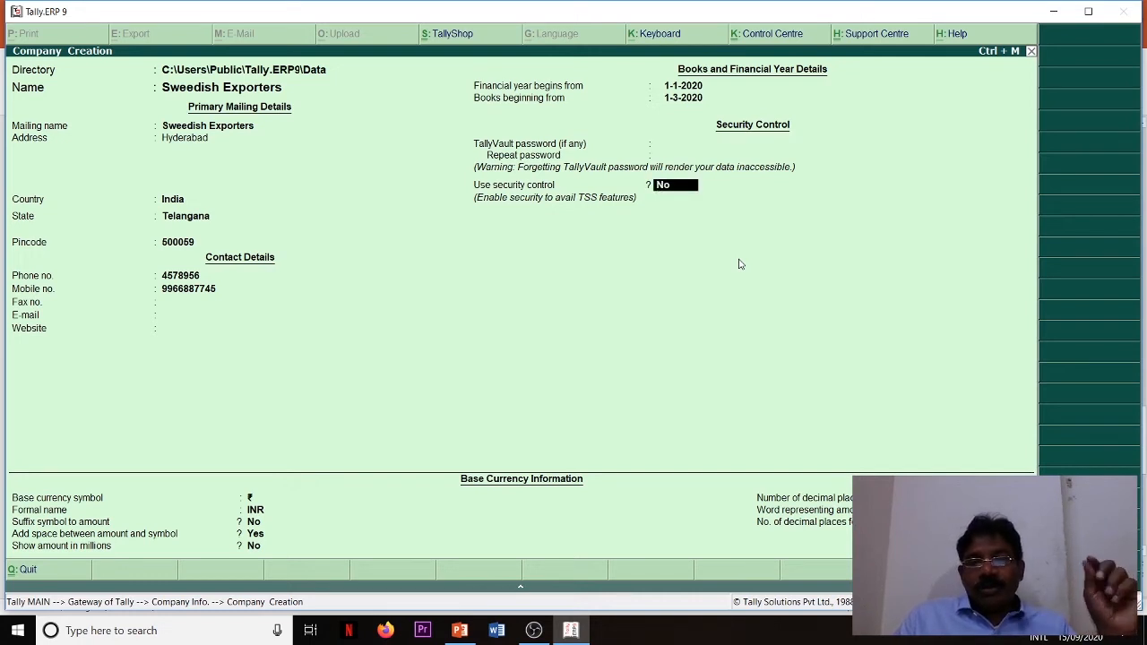
{"action": "type", "text": "y"}
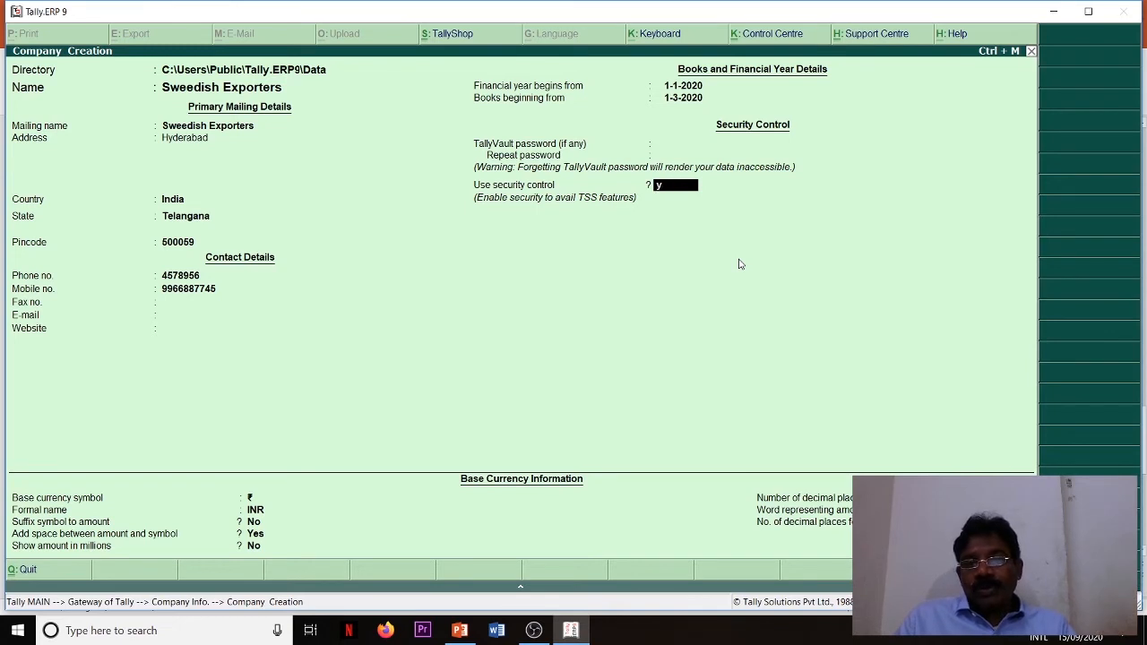
{"action": "key", "text": "Return"}
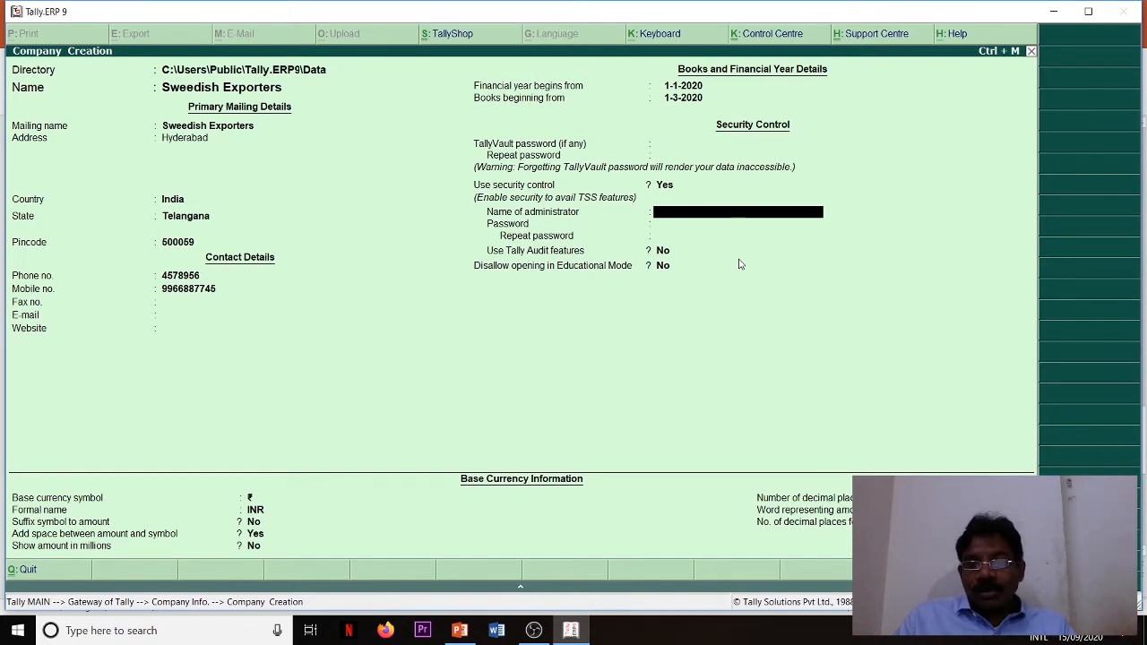
{"action": "key", "text": "BackSpace"}
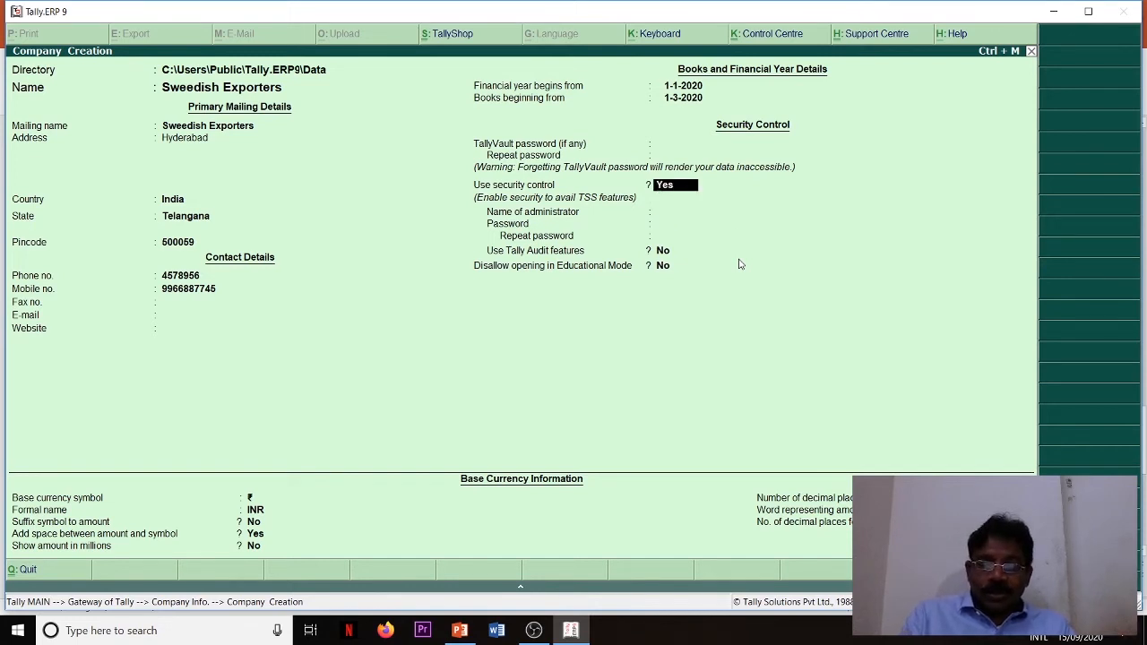
{"action": "type", "text": "y"}
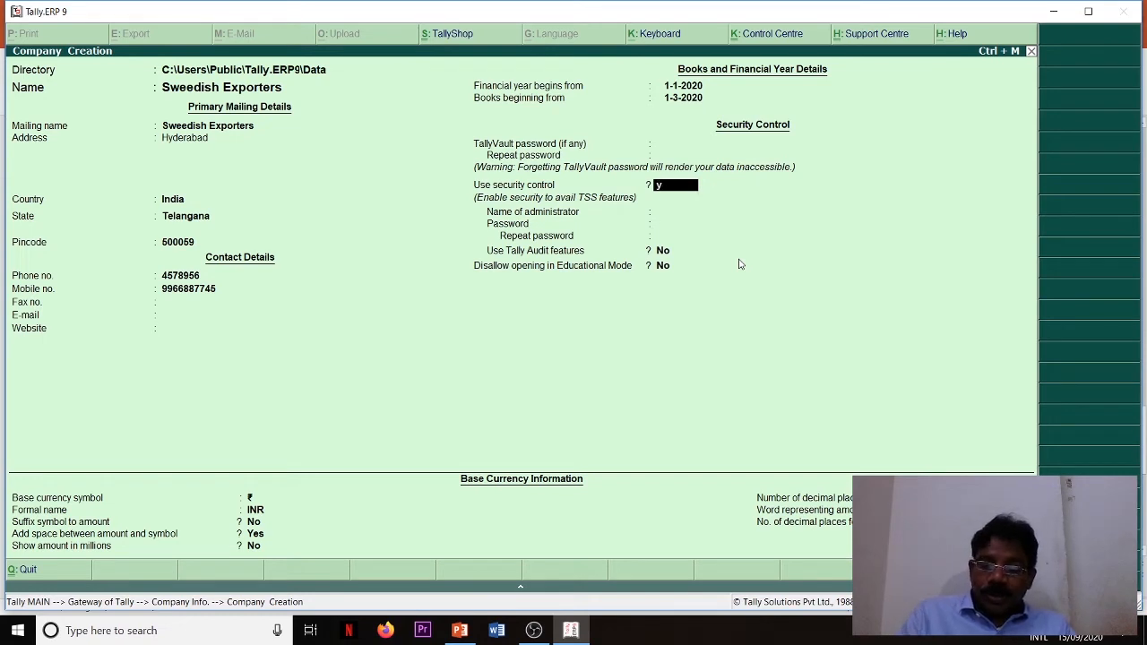
{"action": "key", "text": "BackSpace"}
{"action": "type", "text": "n"}
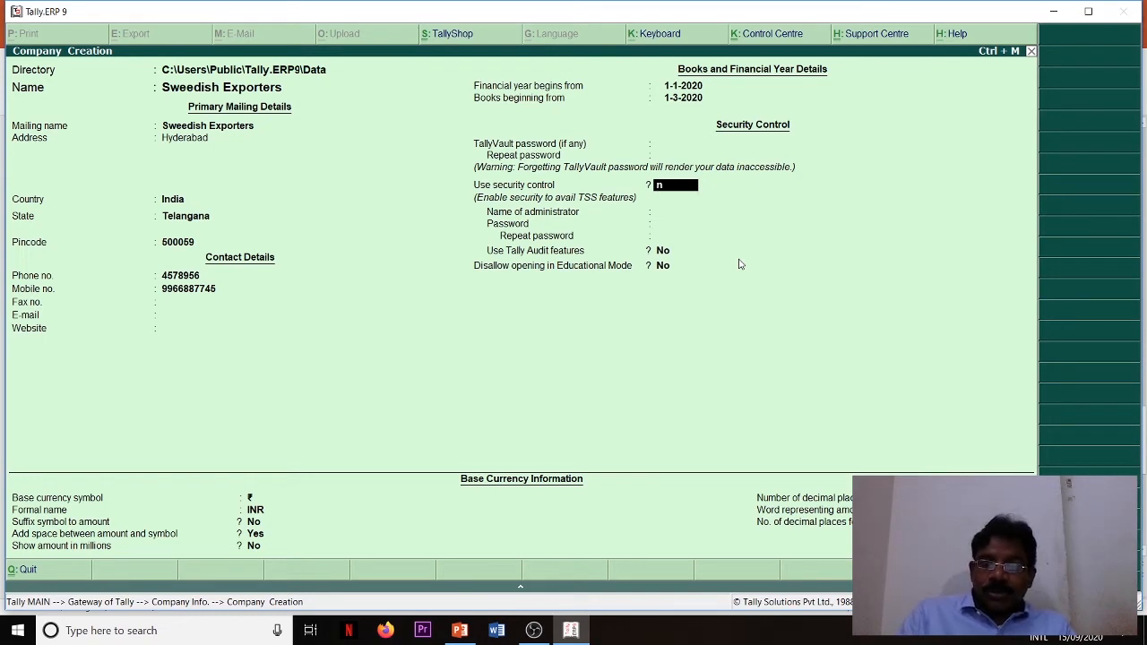
- Keep security control off and save the new company with the default base currency settings
{"action": "key", "text": "Return"}
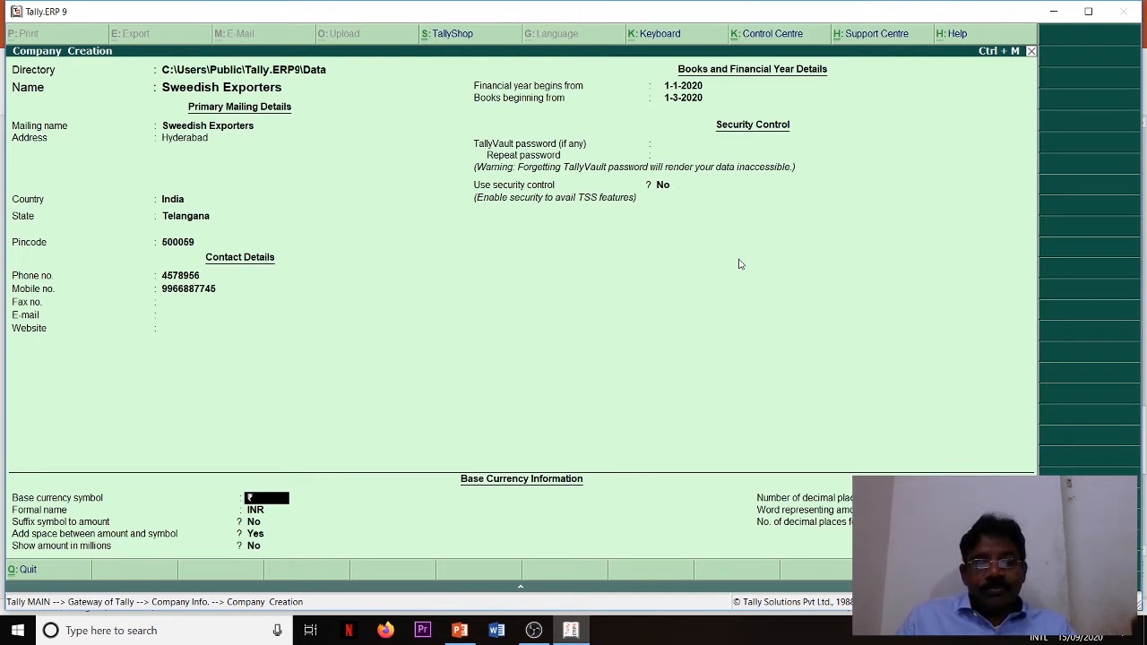
{"action": "key", "text": "Return"}
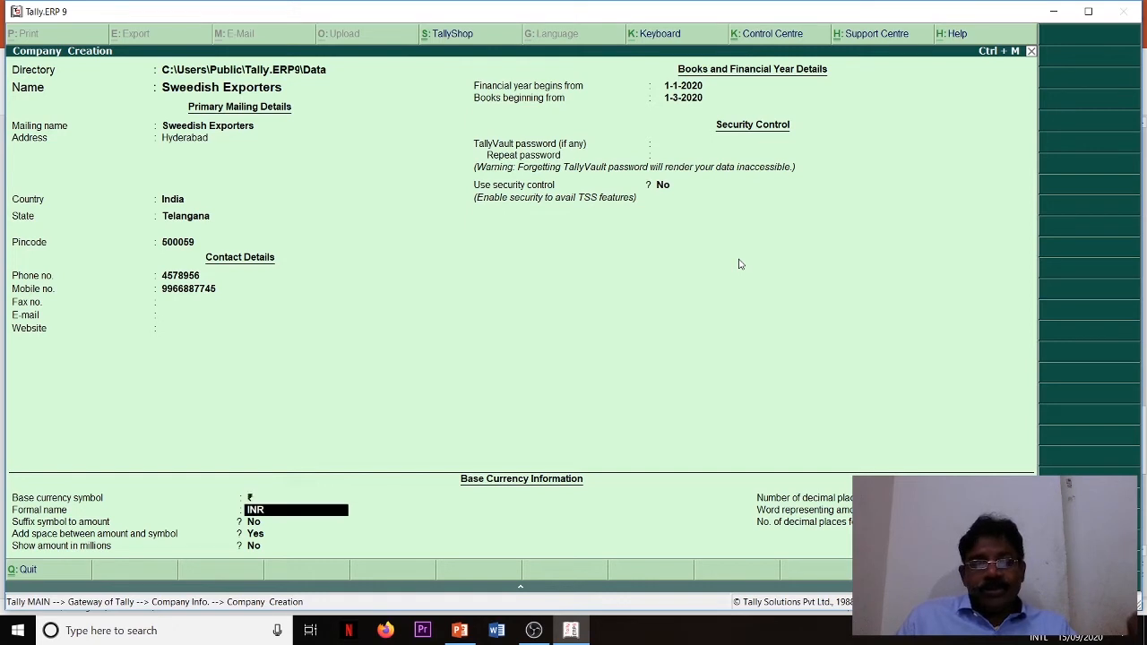
{"action": "key", "text": "Return"}
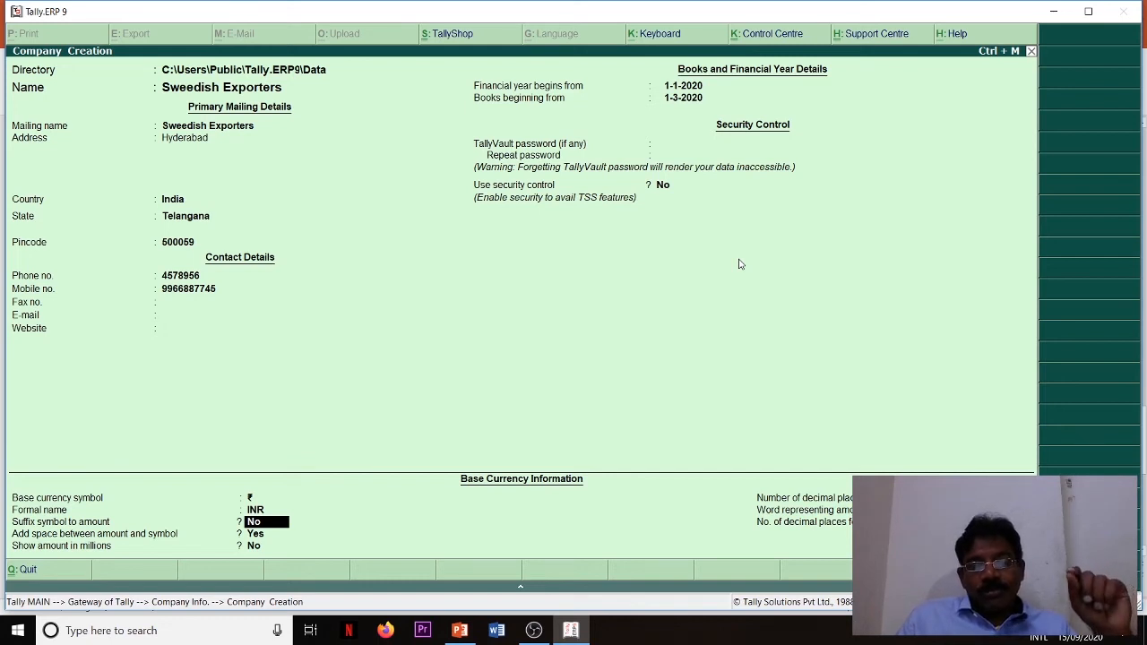
{"action": "key", "text": "Return"}
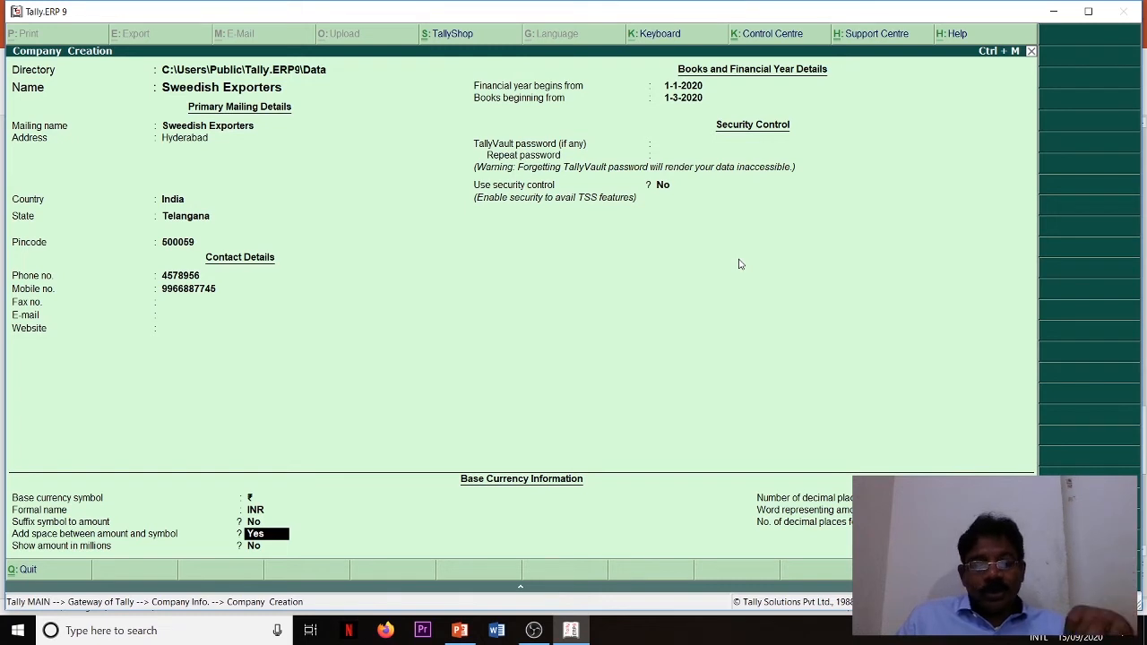
{"action": "key", "text": "Return"}
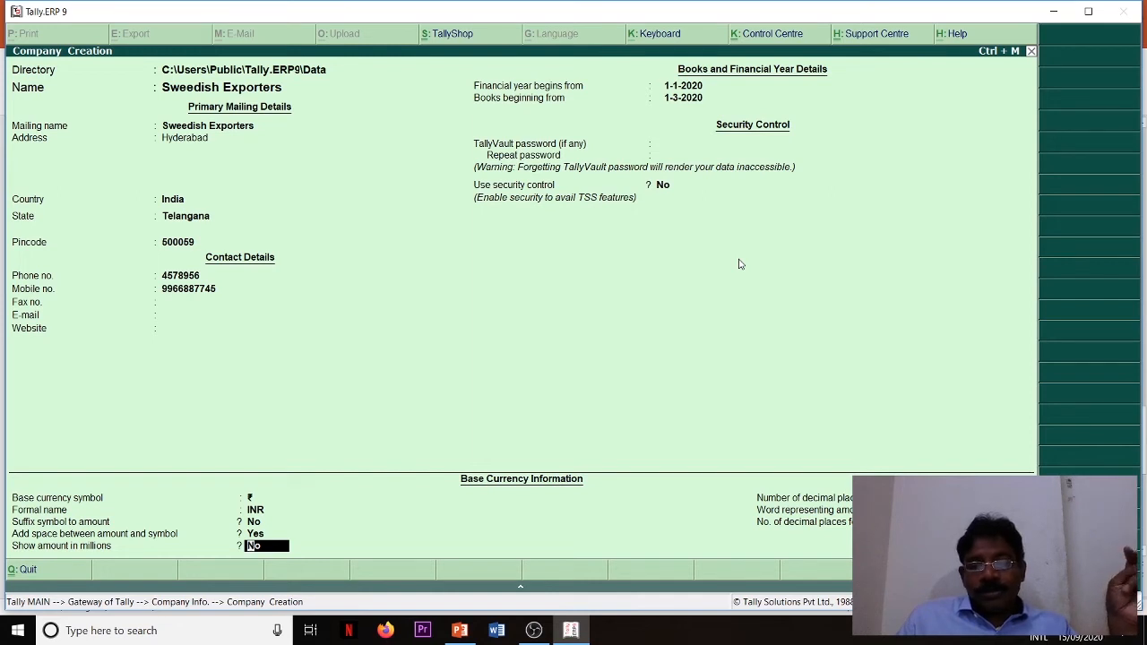
{"action": "key", "text": "Return"}
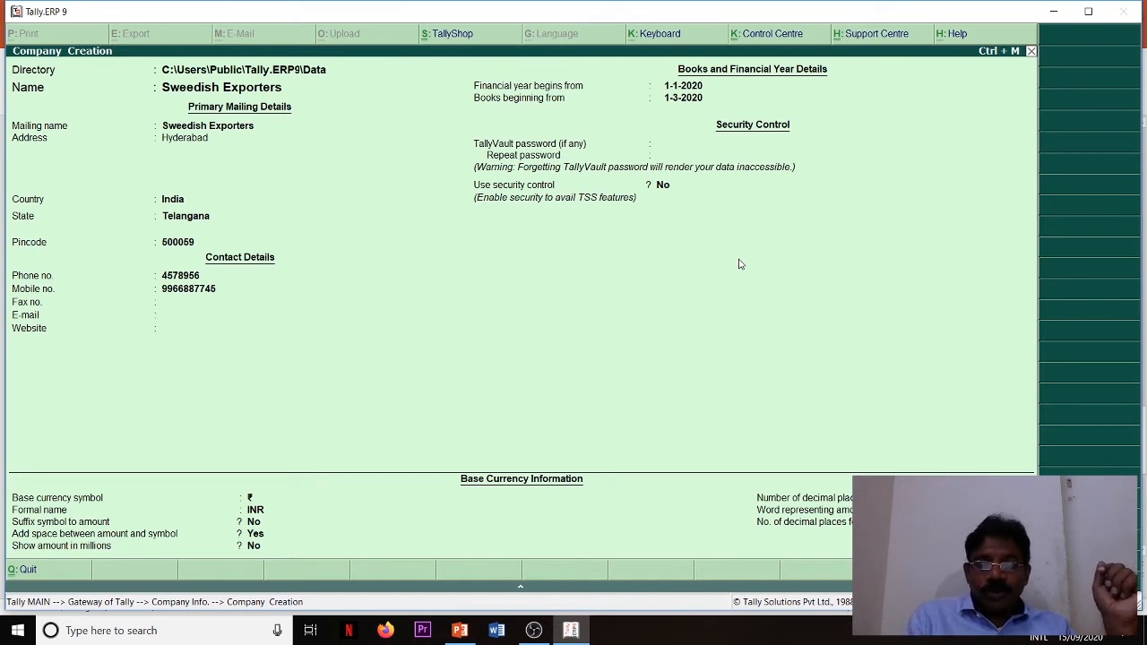
{"action": "key", "text": "ctrl+a"}
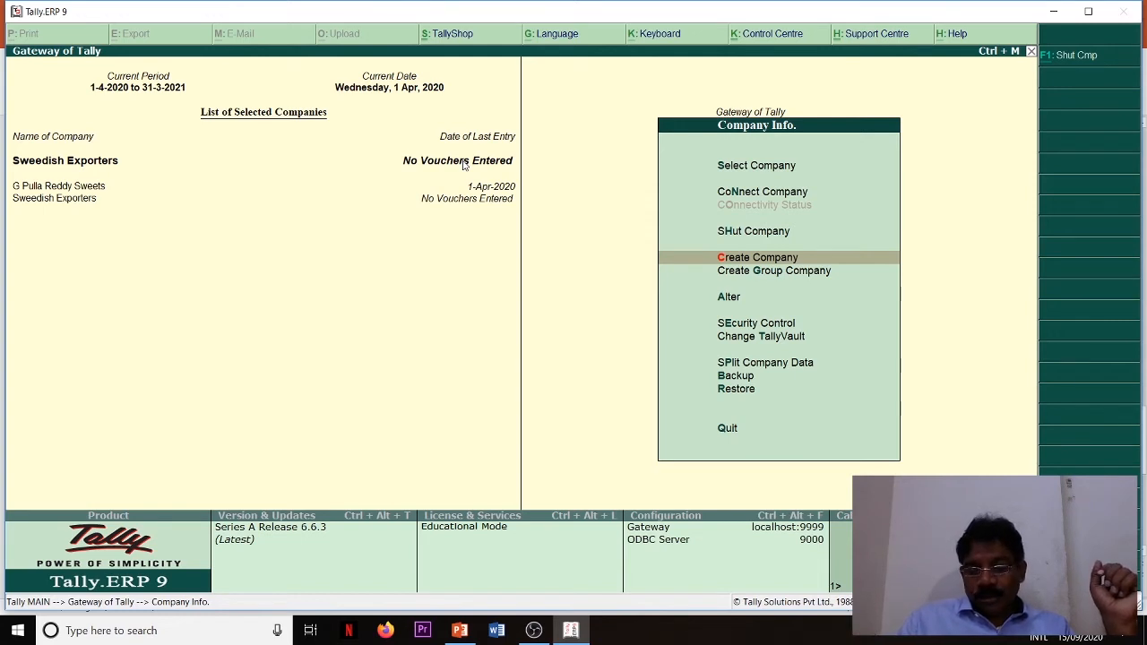
- Start creating a group company with Export as its name and mailing name
{"action": "key", "text": "Down"}
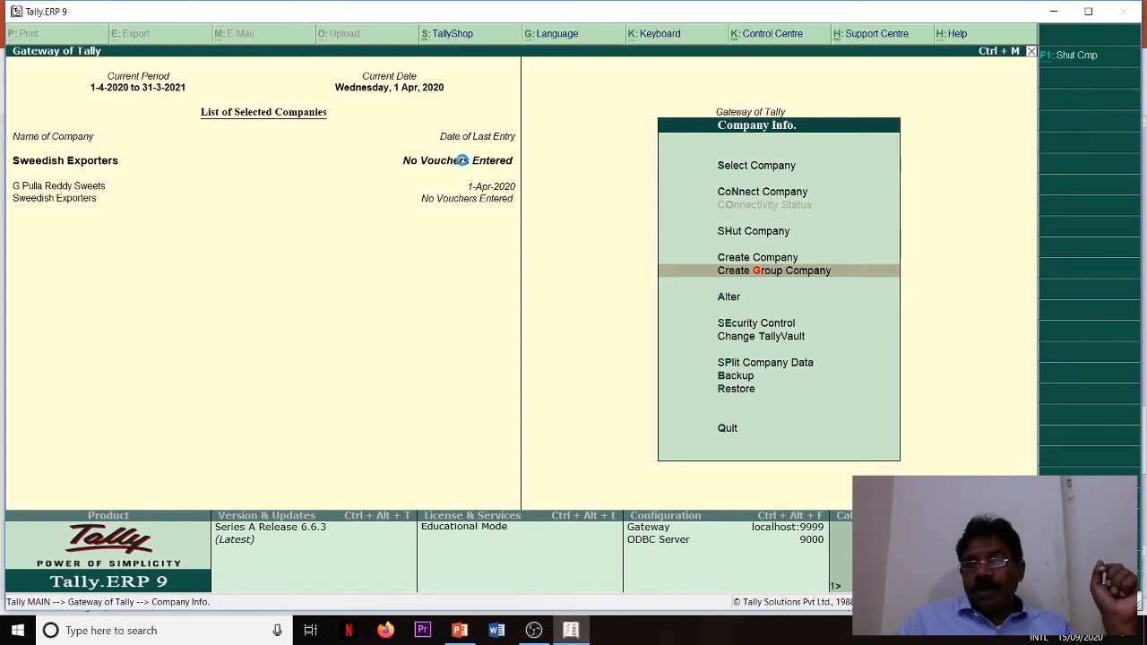
{"action": "key", "text": "Return"}
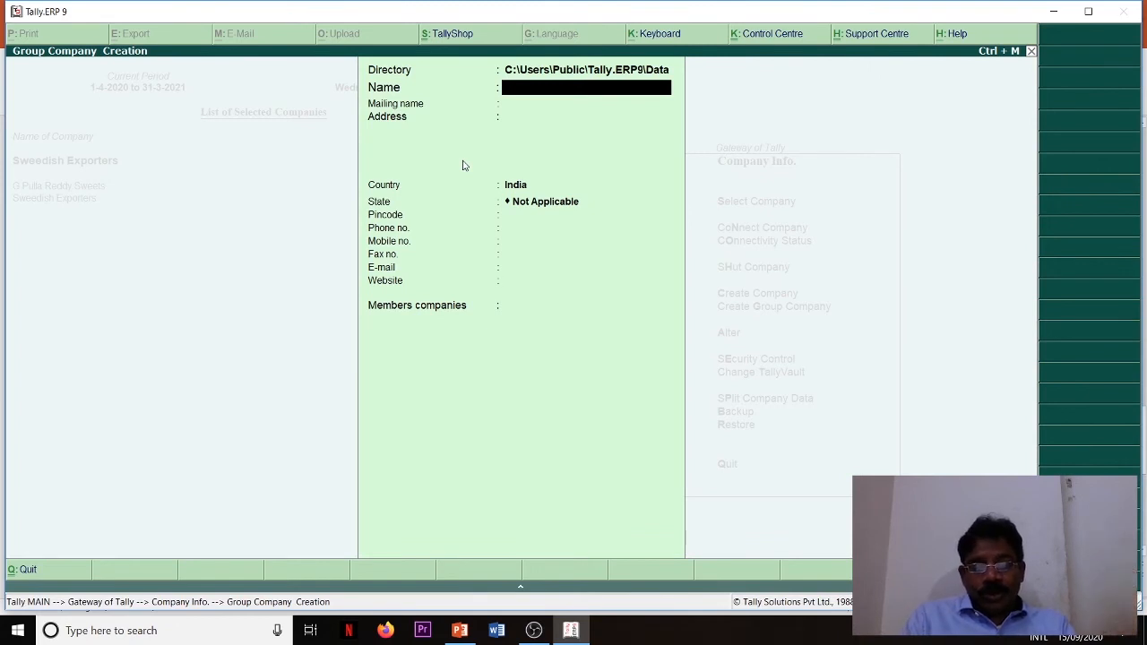
{"action": "type", "text": "Export"}
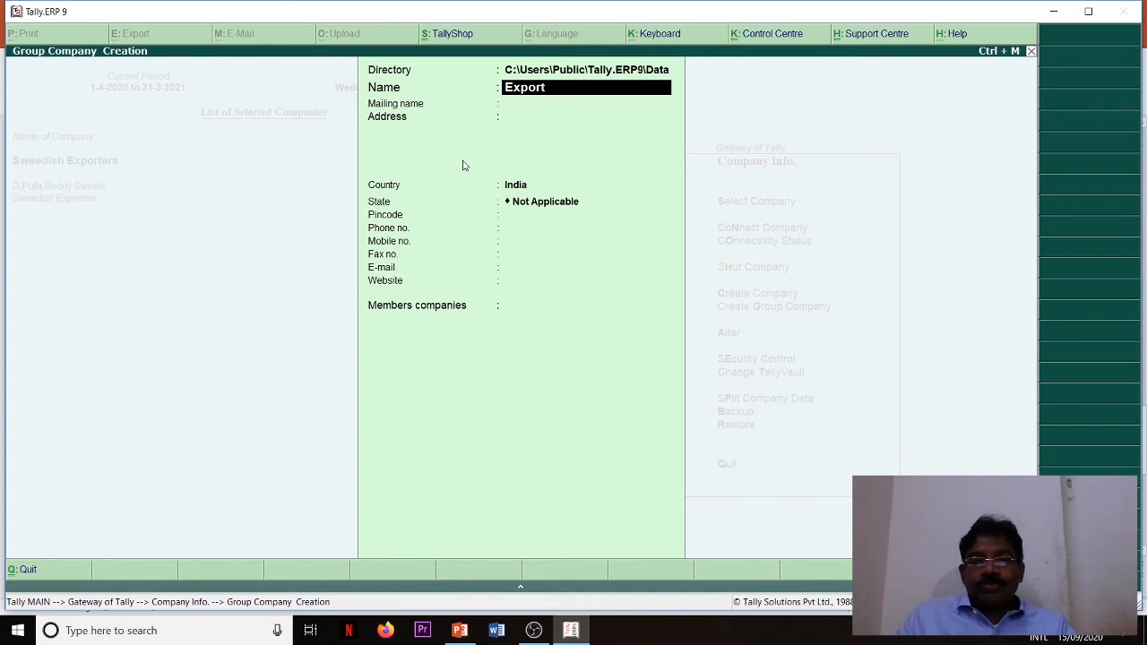
{"action": "key", "text": "Return"}
- Leave the group company's address and contact details blank, keeping India as country and Not Applicable as state
{"action": "key", "text": "Return"}
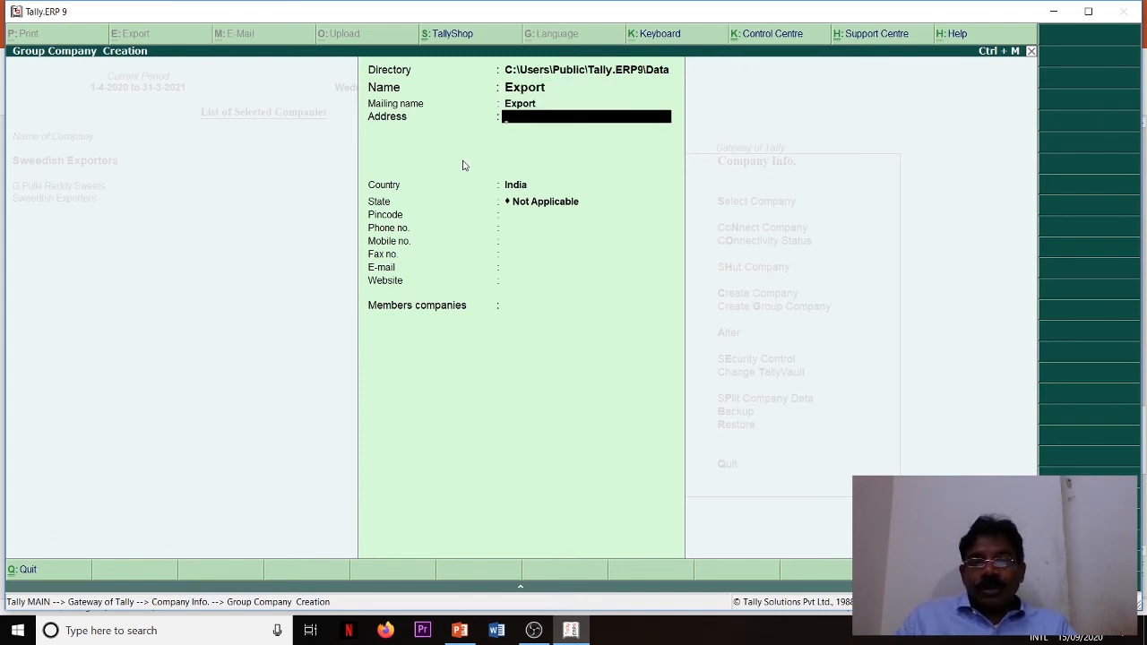
{"action": "key", "text": "Return"}
{"action": "key", "text": "Return"}
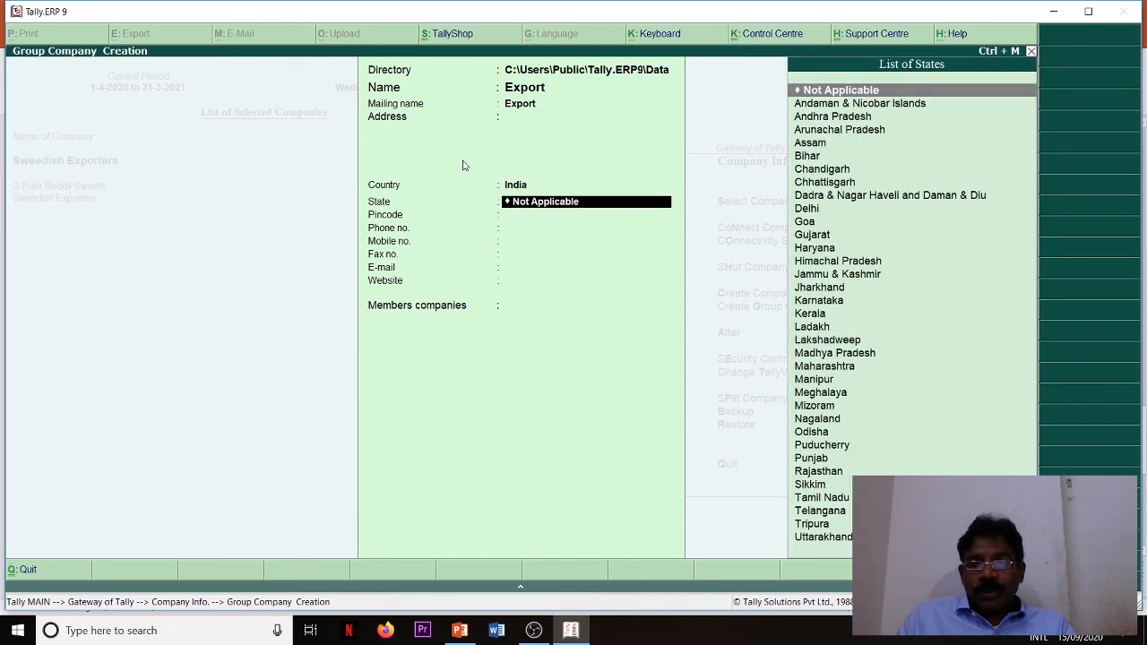
{"action": "key", "text": "Return"}
{"action": "key", "text": "Return"}
{"action": "key", "text": "Return"}
{"action": "key", "text": "Return"}
{"action": "key", "text": "Return"}
{"action": "key", "text": "Return"}
{"action": "key", "text": "Return"}
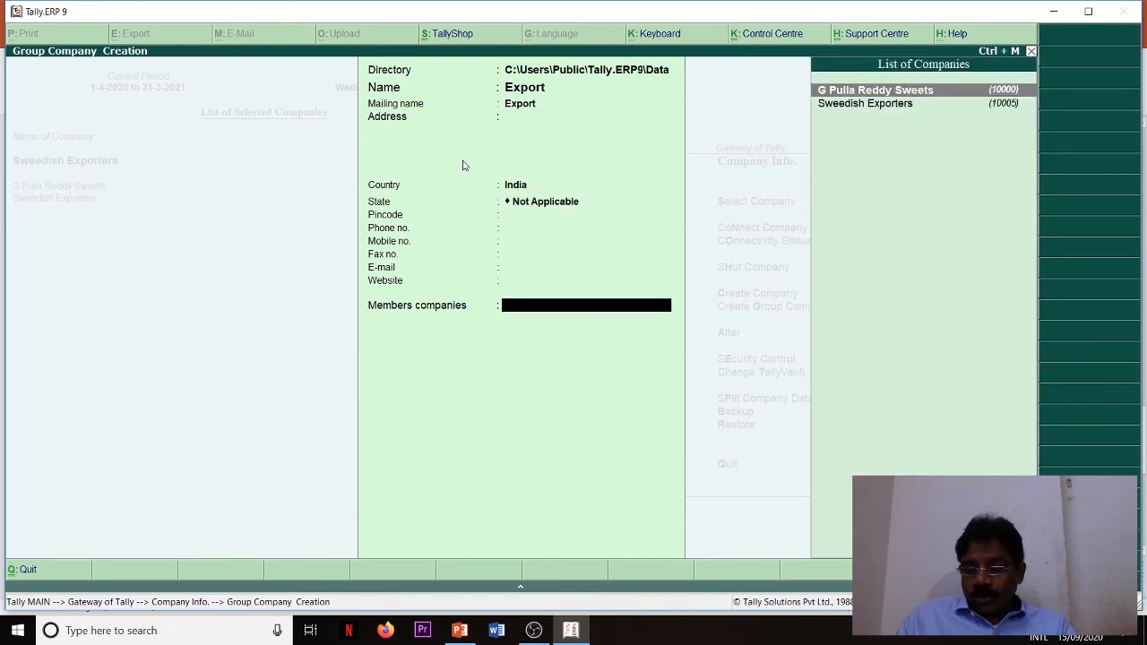
- Add G Pulla Reddy Sweets and Sweedish Exporters as member companies and save the group company
{"action": "key", "text": "Return"}
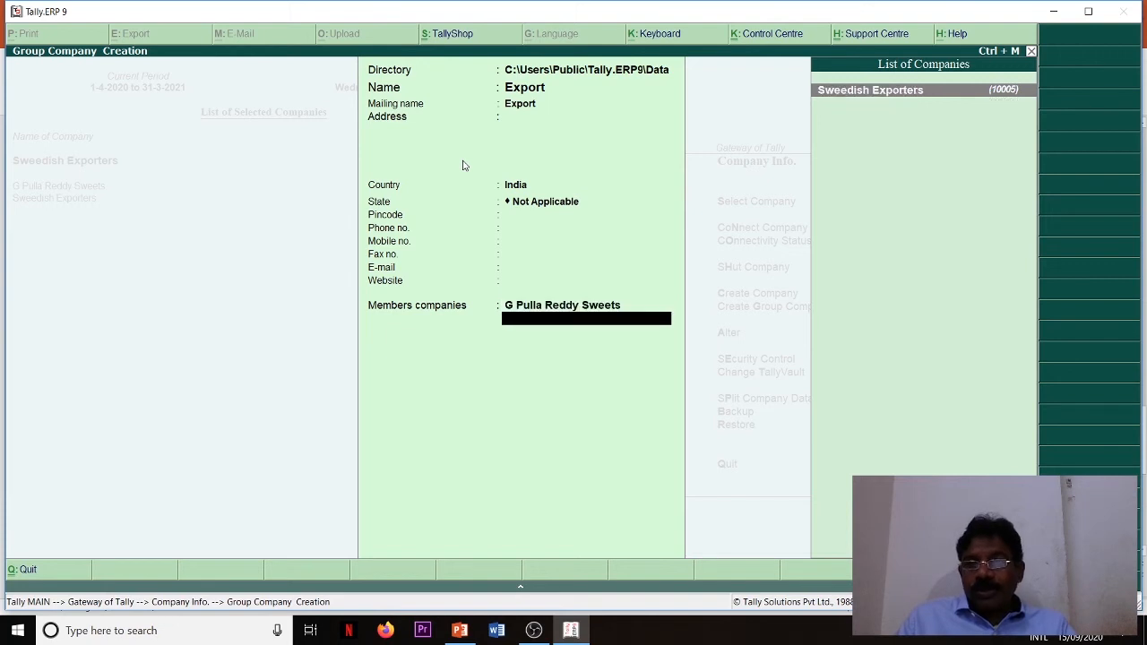
{"action": "key", "text": "Return"}
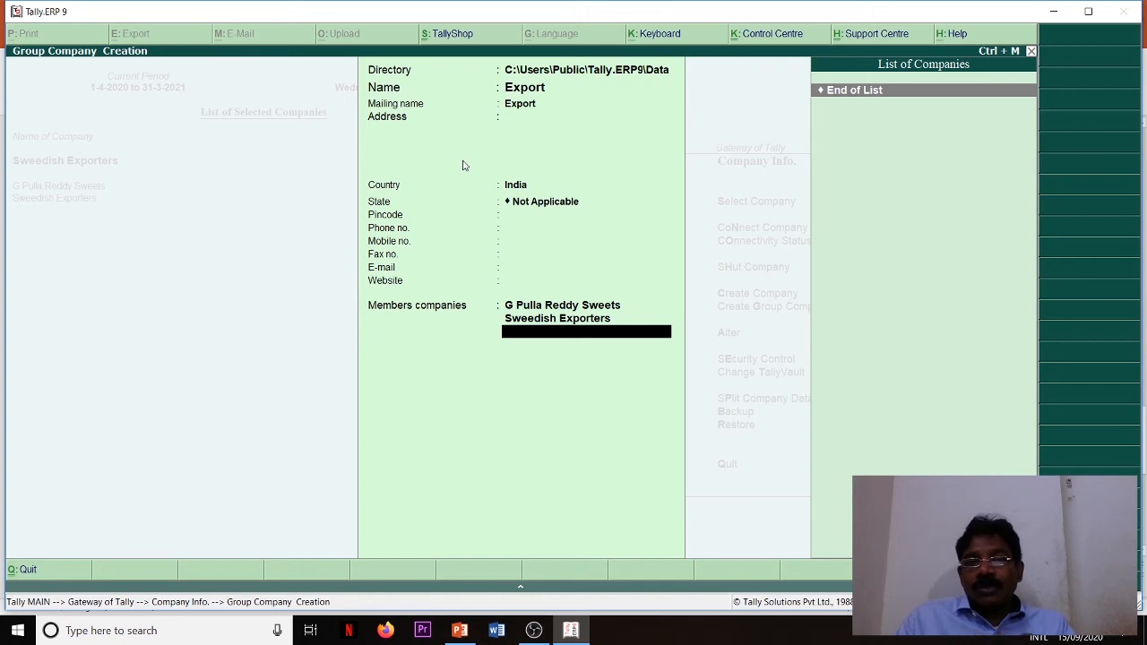
{"action": "key", "text": "Return"}
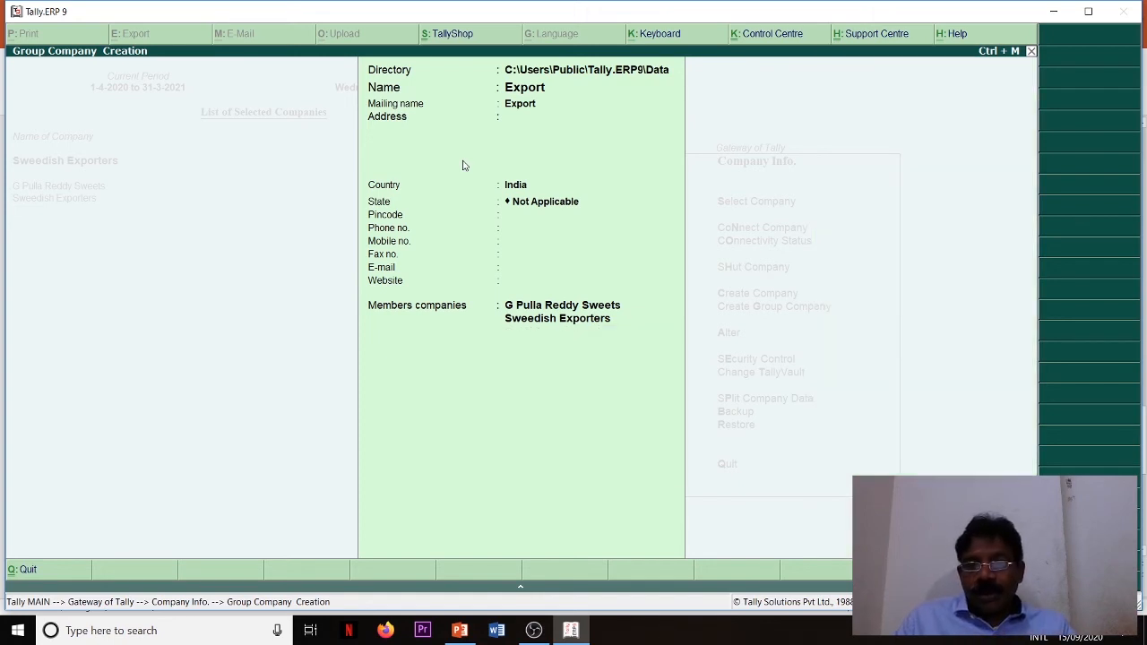
{"action": "key", "text": "y"}
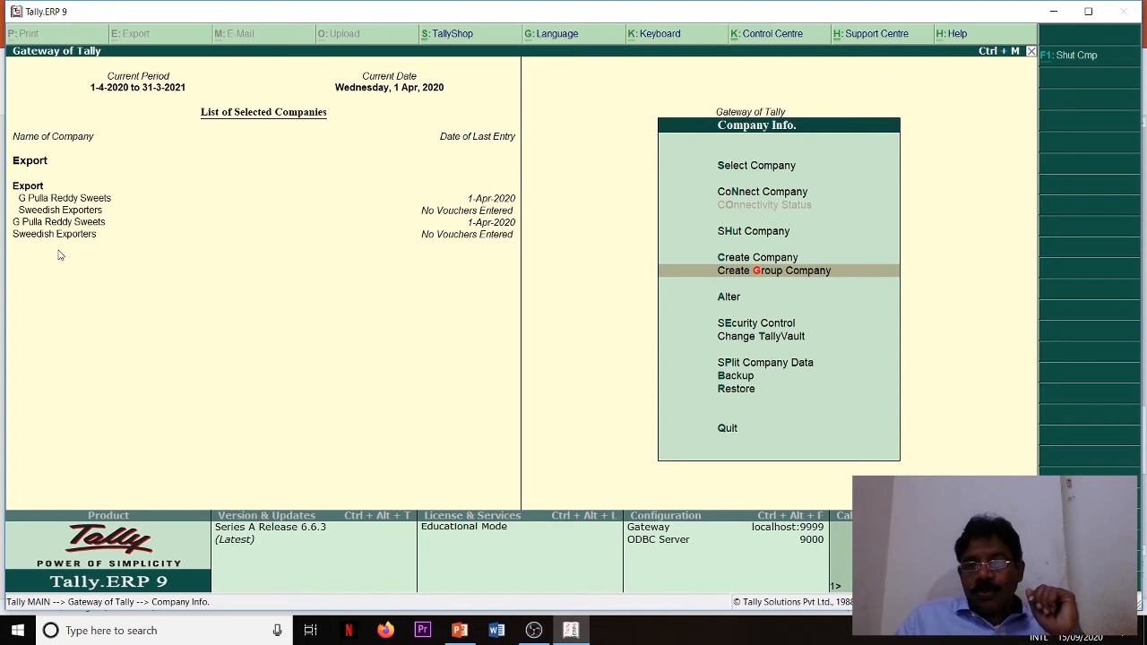
{"action": "key", "text": "Return"}
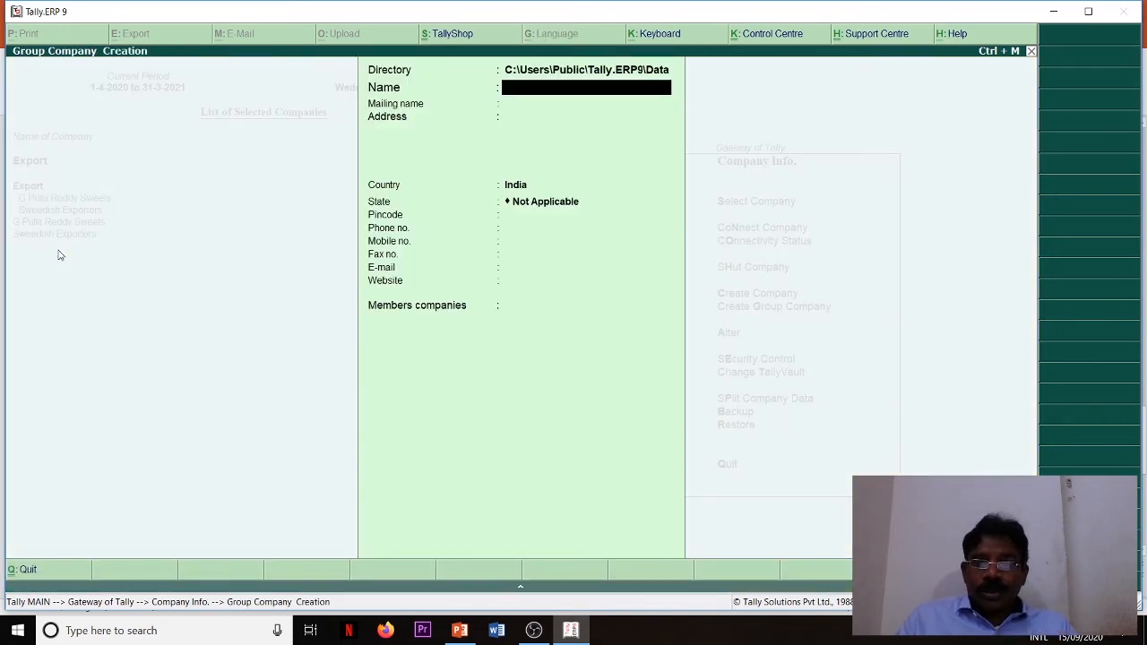
{"action": "key", "text": "Escape"}
{"action": "key", "text": "Return"}
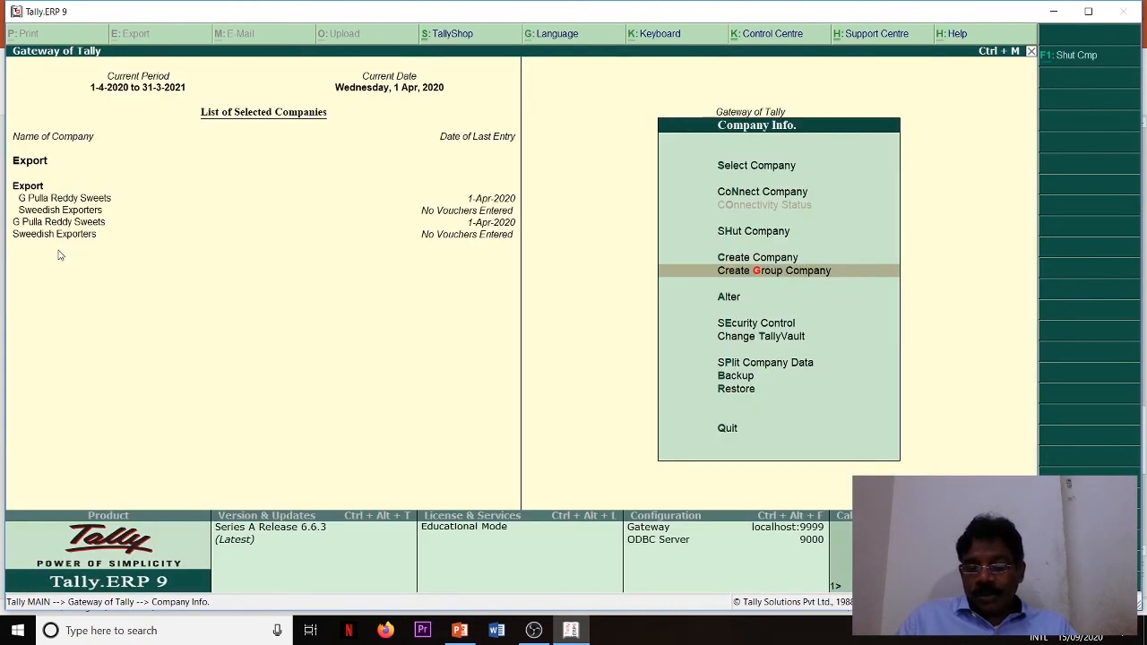
- Open the Export group company for alteration and change its name and mailing name to Exportors
{"action": "key", "text": "Down"}
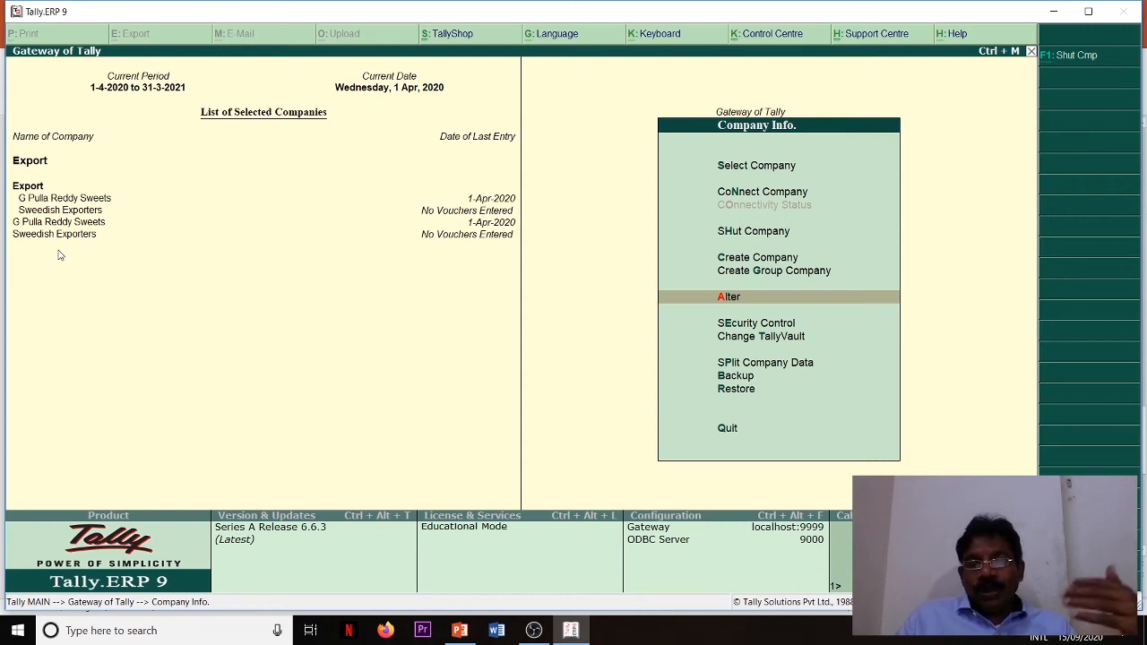
{"action": "key", "text": "Return"}
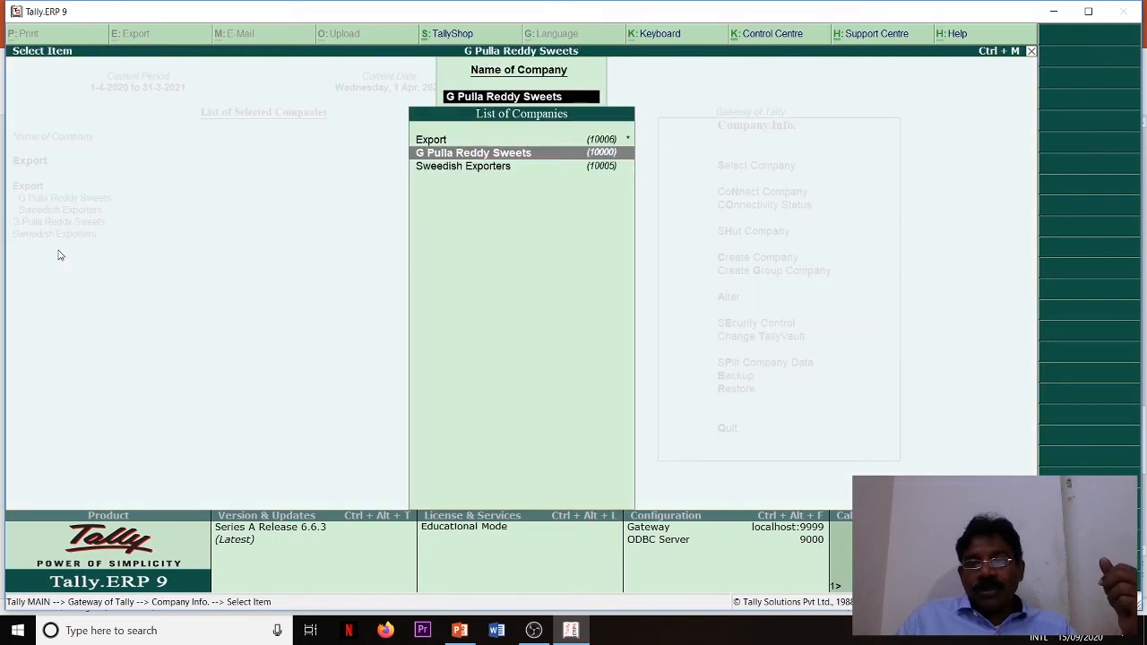
{"action": "key", "text": "Up"}
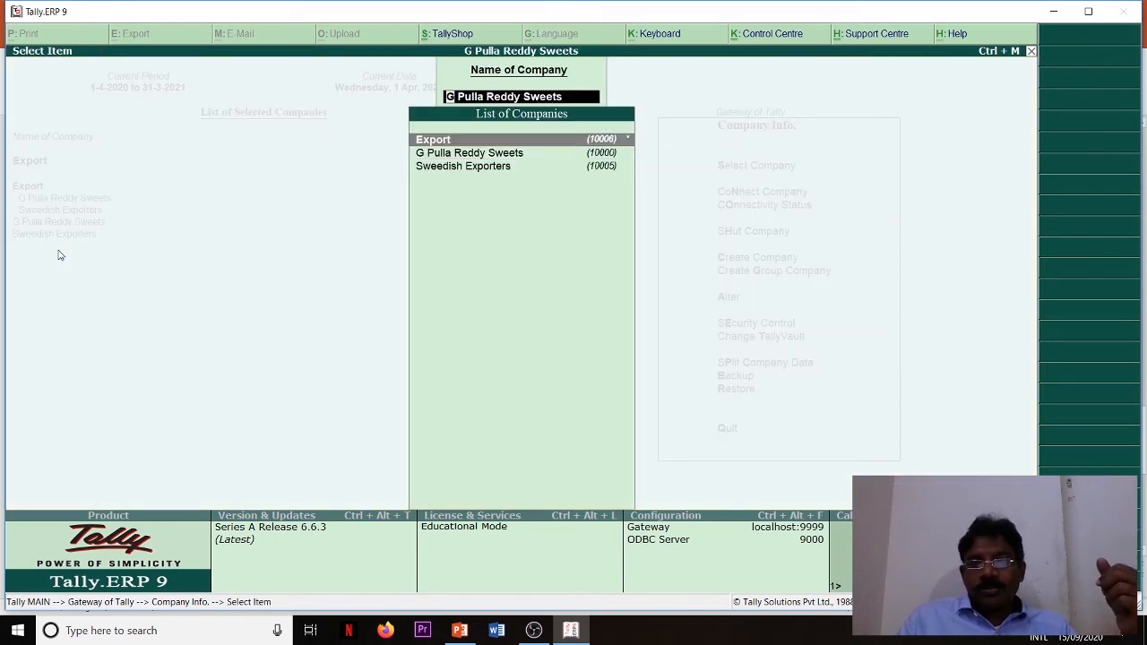
{"action": "key", "text": "Return"}
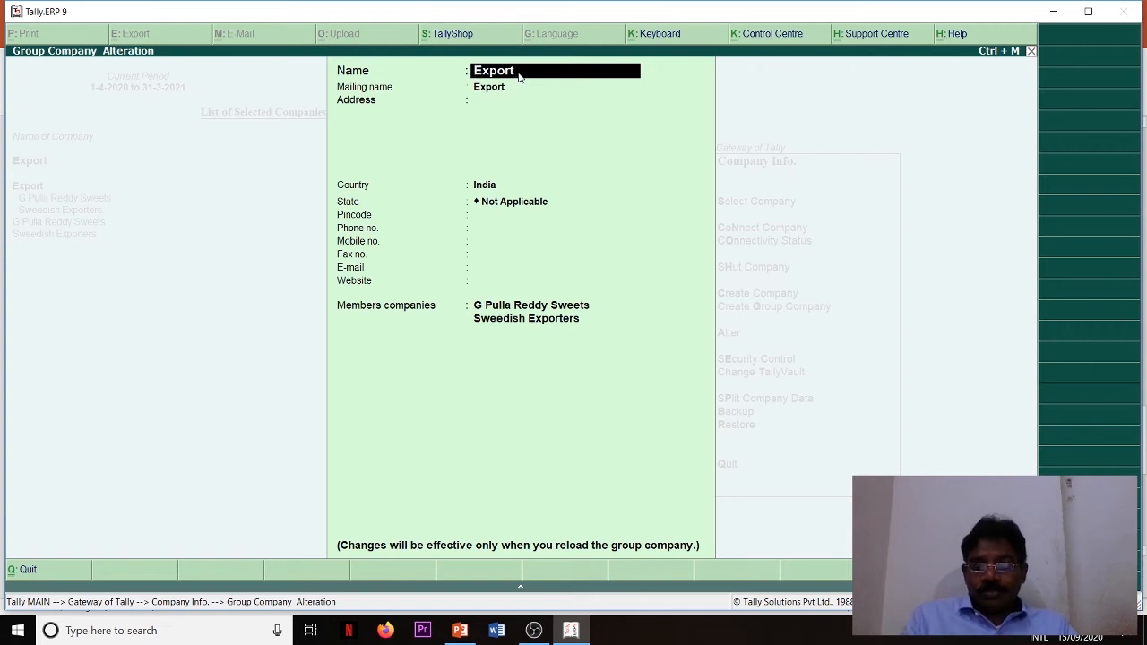
{"action": "type", "text": "or"}
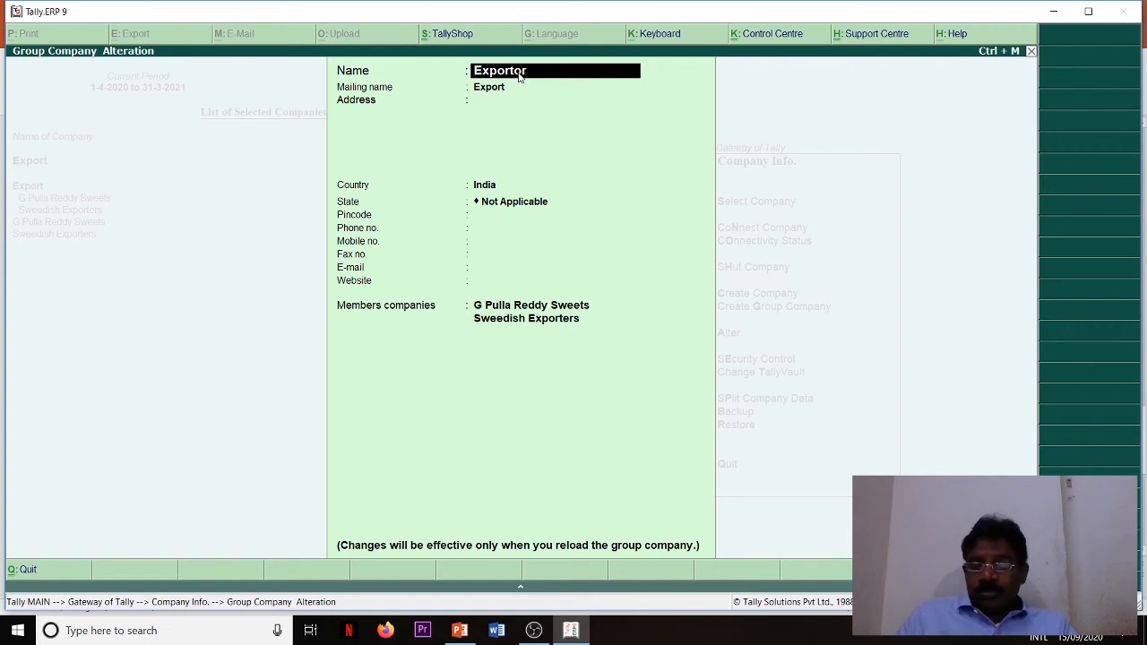
{"action": "type", "text": "s"}
{"action": "key", "text": "Return"}
- Keep the remaining details and both member companies of the Exportors group company, save the alteration and leave company alteration
{"action": "key", "text": "Return"}
{"action": "key", "text": "Return"}
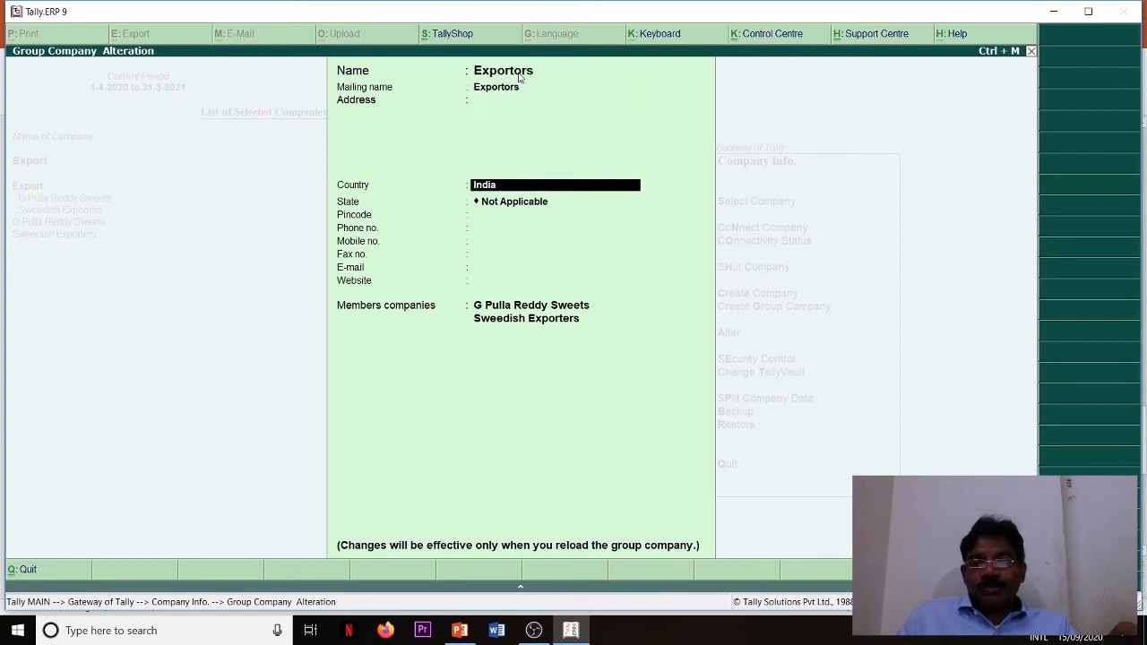
{"action": "key", "text": "Return"}
{"action": "key", "text": "Return"}
{"action": "key", "text": "Return"}
{"action": "key", "text": "Return"}
{"action": "key", "text": "Return"}
{"action": "key", "text": "Return"}
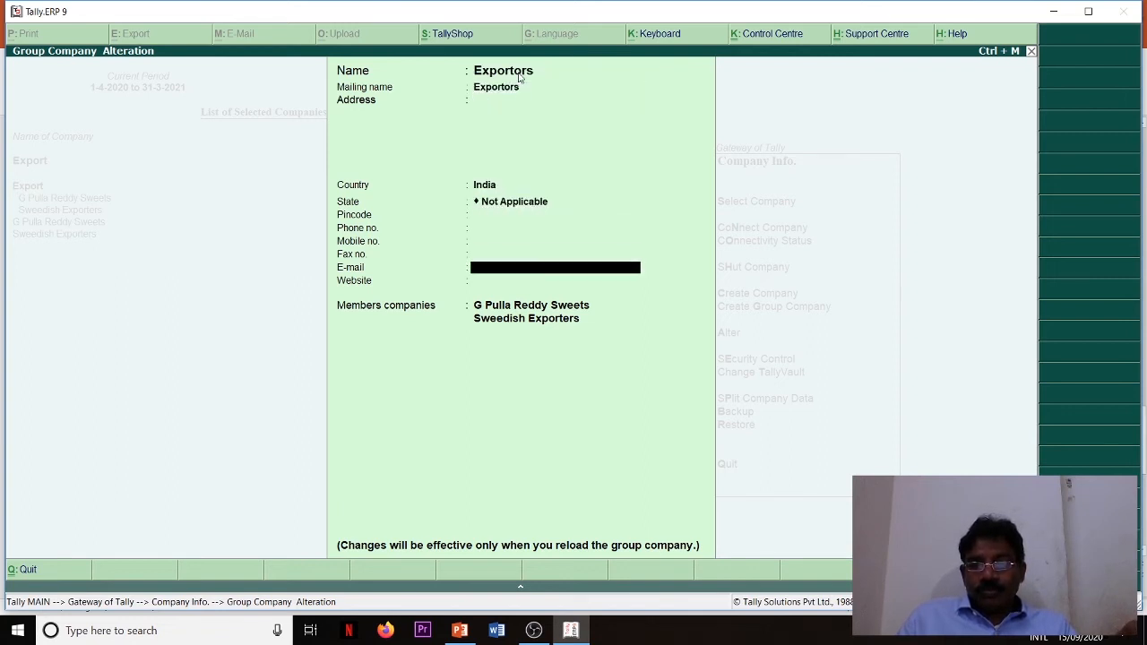
{"action": "key", "text": "Return"}
{"action": "key", "text": "Return"}
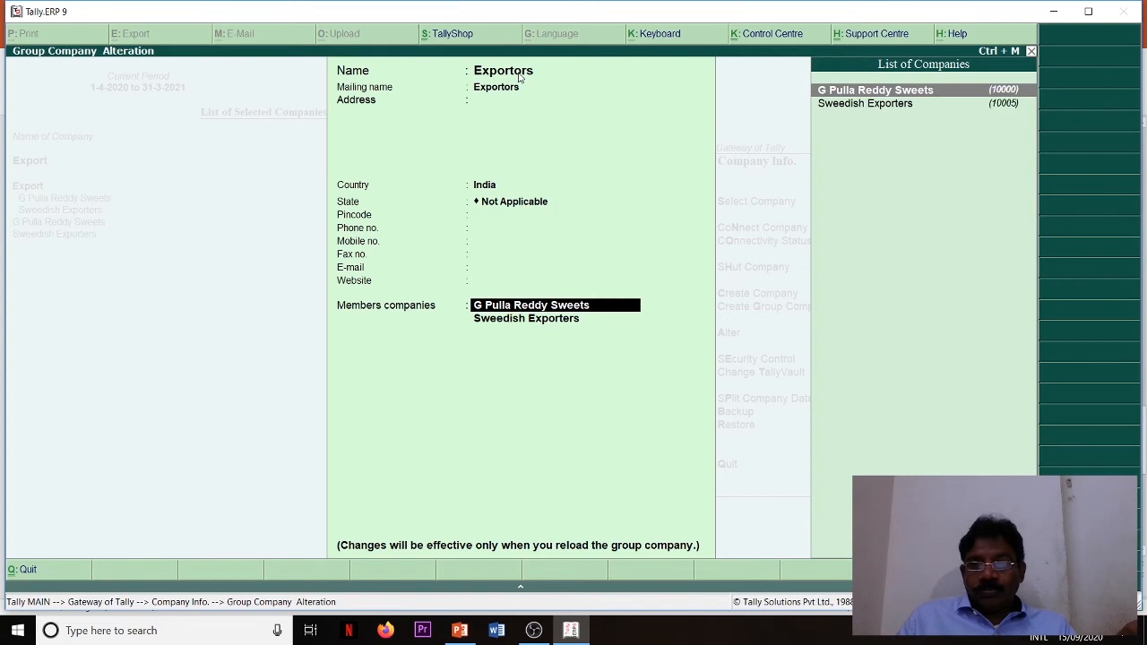
{"action": "key", "text": "Return"}
{"action": "key", "text": "Return"}
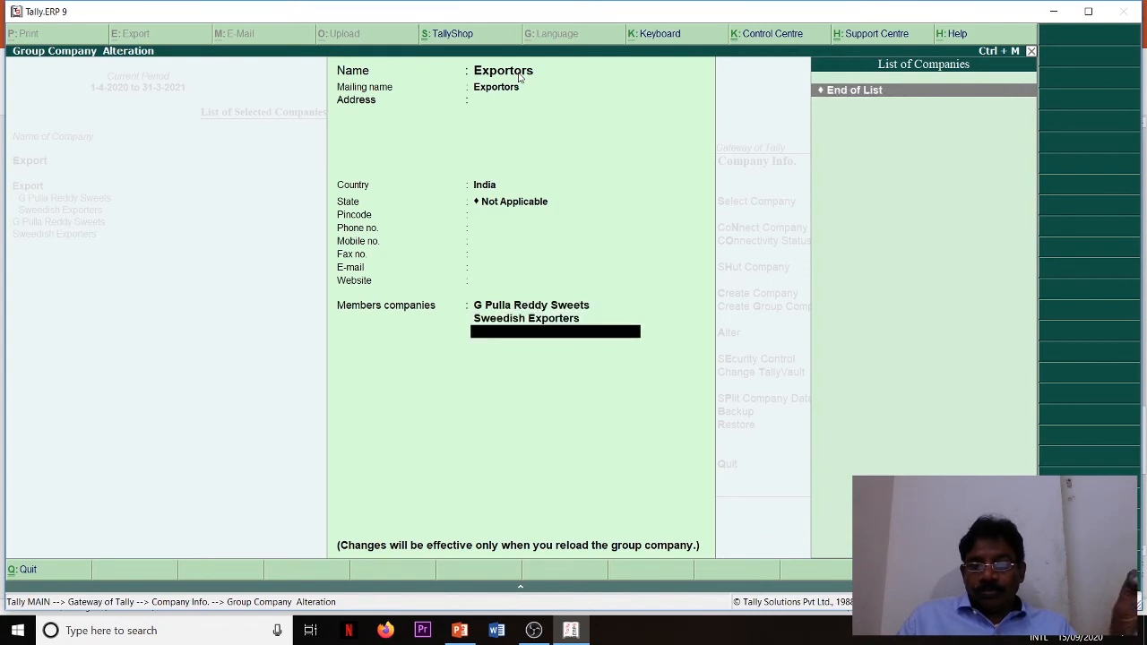
{"action": "key", "text": "Return"}
{"action": "key", "text": "Return"}
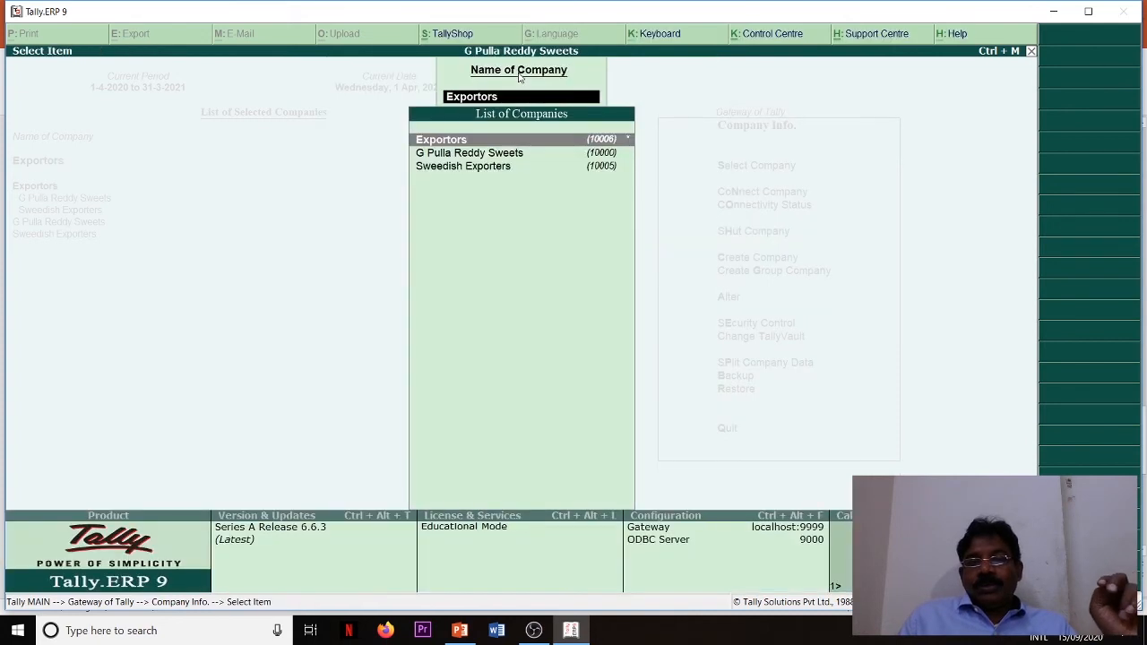
{"action": "key", "text": "Escape"}
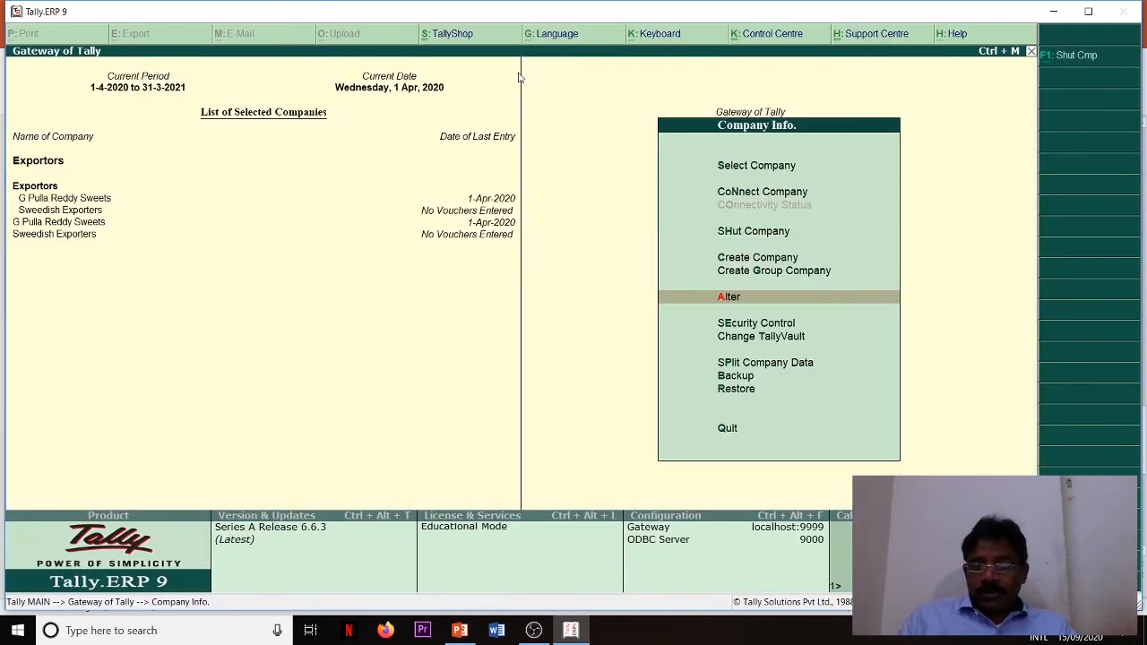
- Try enabling Use Security Control in Security And User Access for G Pulla Reddy Sweets, leaving without saving
{"action": "key", "text": "Down"}
{"action": "key", "text": "Return"}
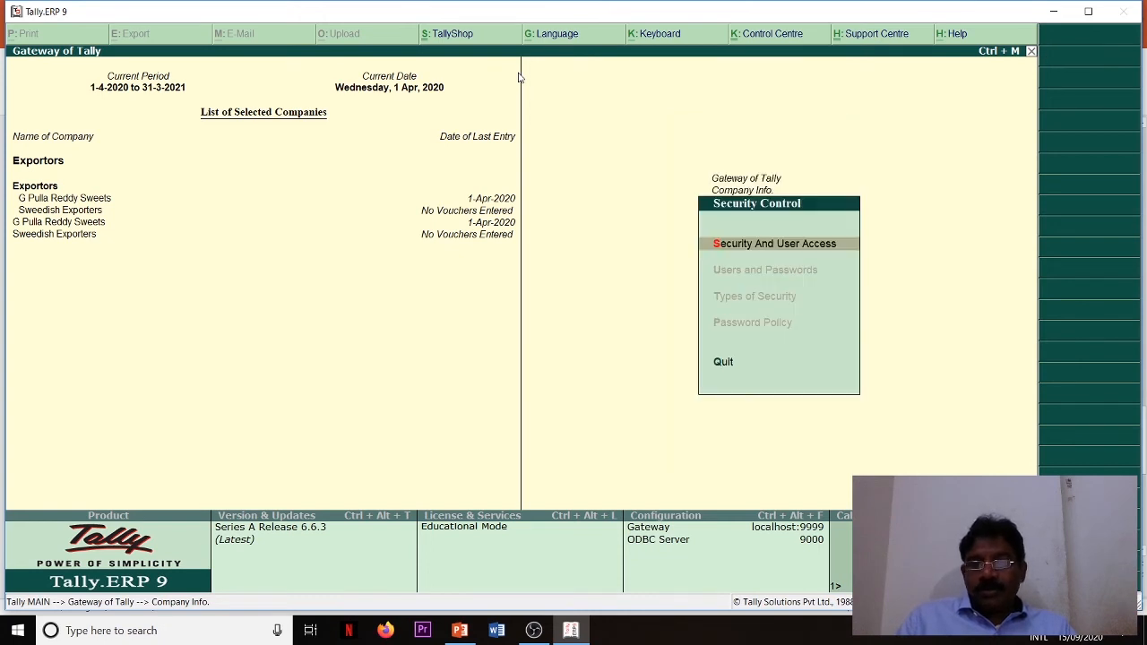
{"action": "key", "text": "Return"}
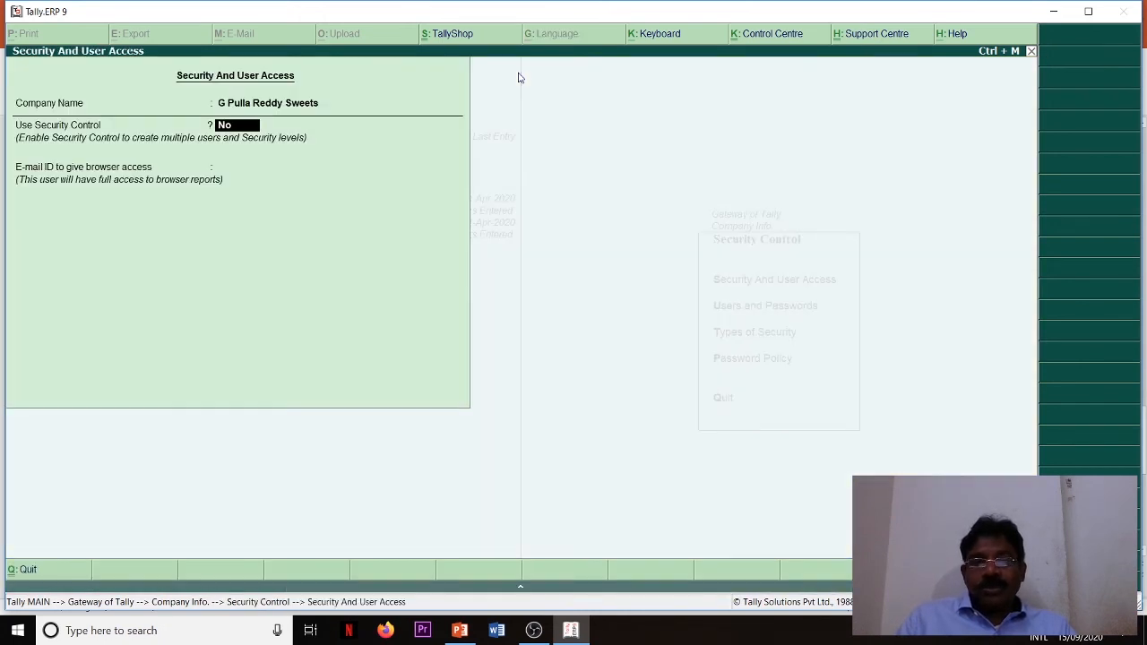
{"action": "type", "text": "y"}
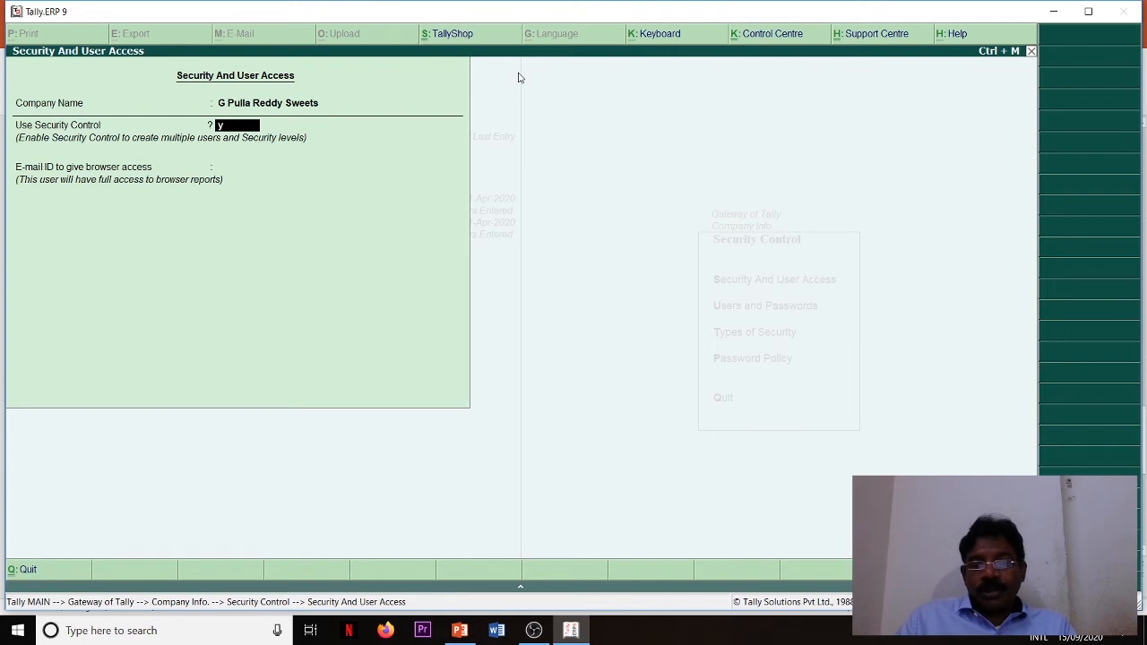
{"action": "key", "text": "Return"}
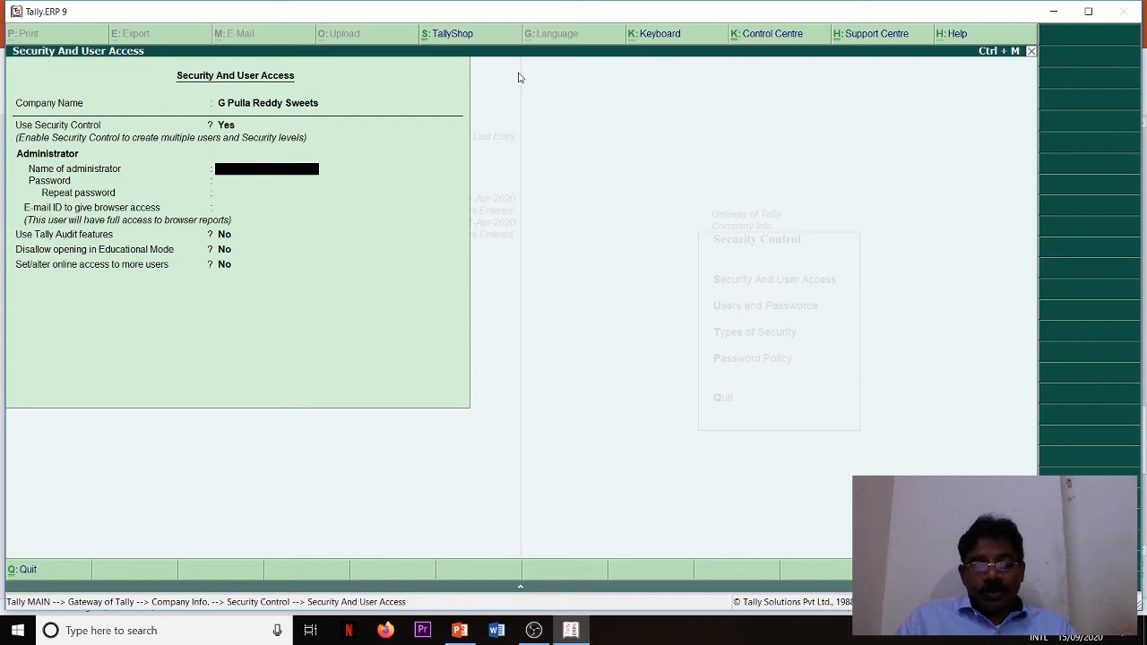
{"action": "key", "text": "Escape"}
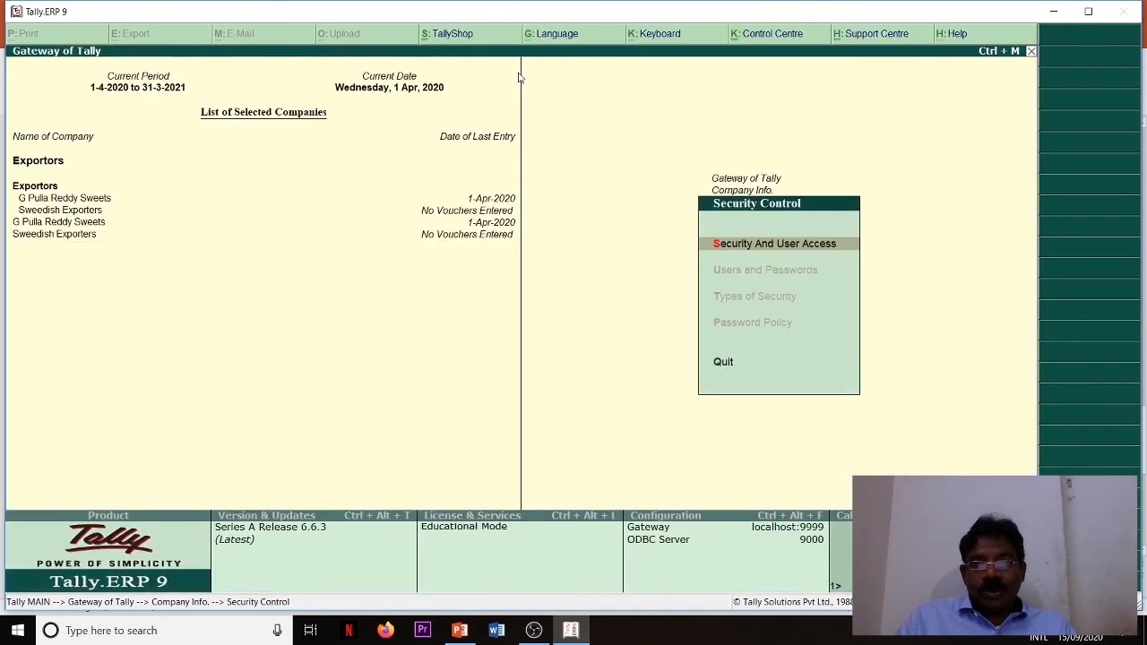
{"action": "key", "text": "Escape"}
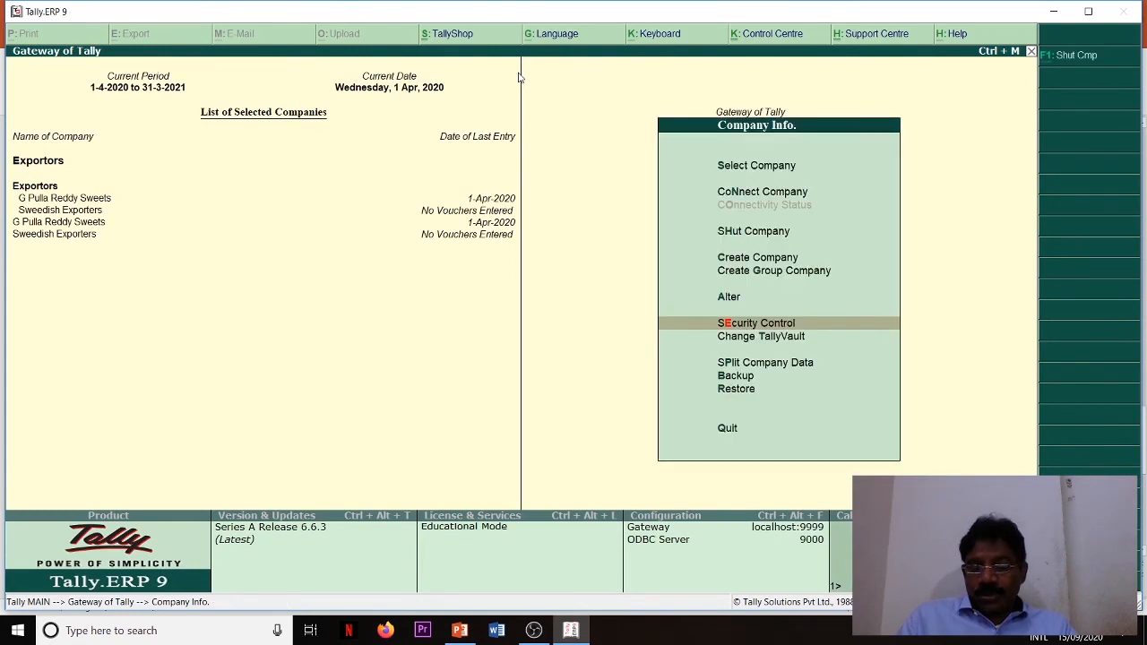
- View the Change TallyVault Password form for G Pulla Reddy Sweets and leave it without entering anything
{"action": "key", "text": "Down"}
{"action": "key", "text": "Return"}
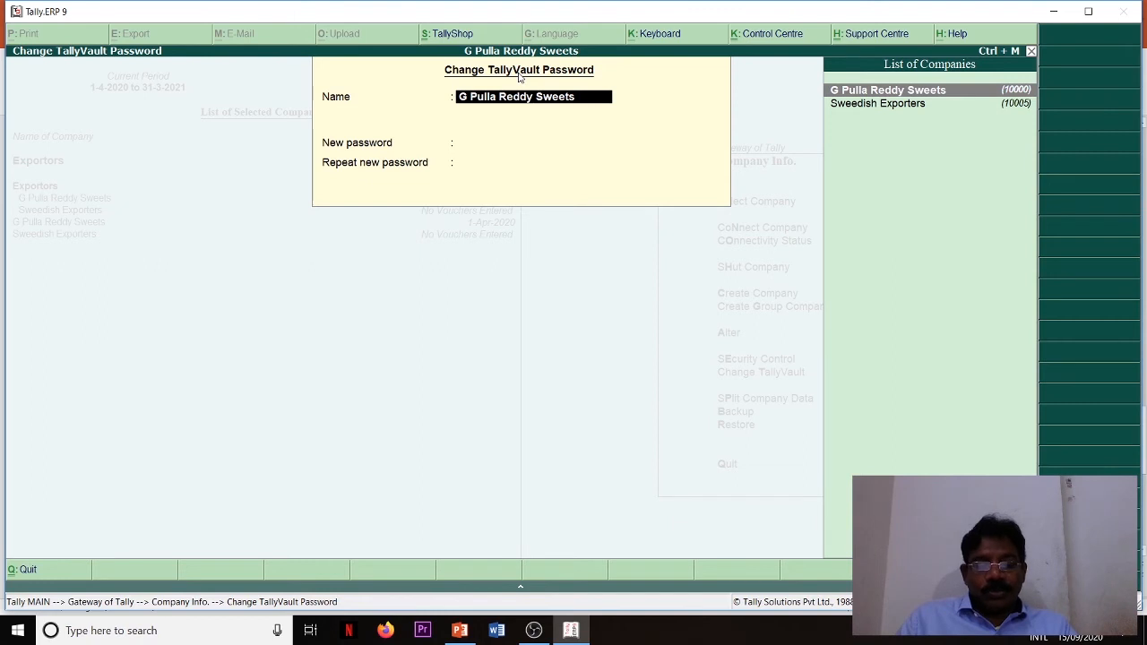
{"action": "key", "text": "Escape"}
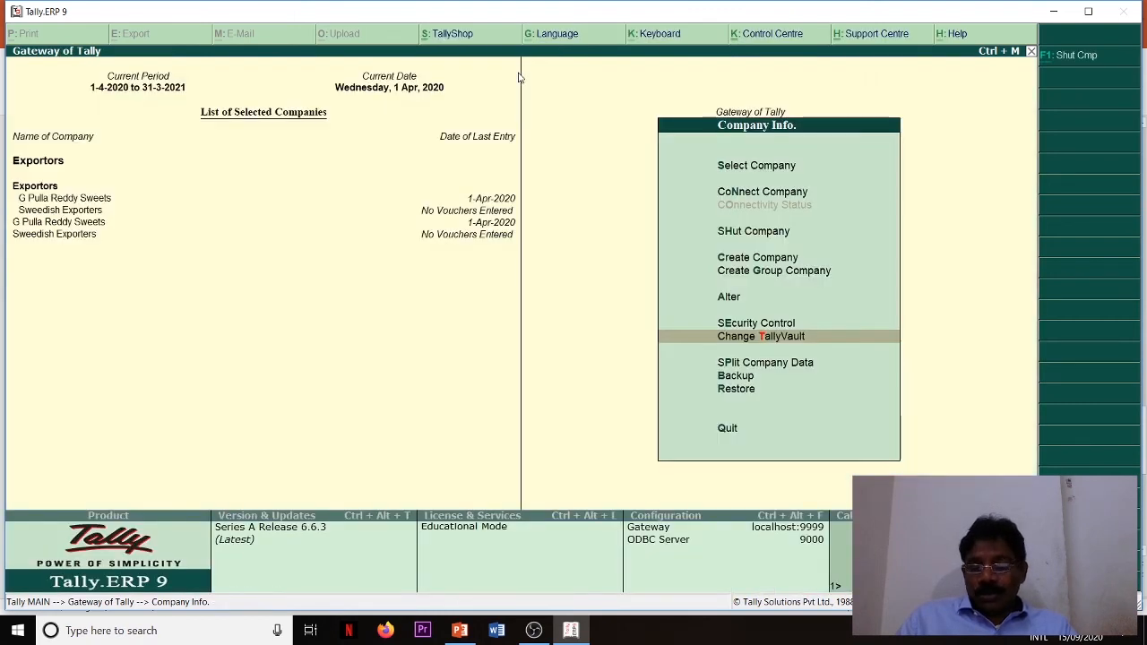
- Split the company data of G Pulla Reddy Sweets from 1-Sep-2020
{"action": "key", "text": "Down"}
{"action": "key", "text": "Return"}
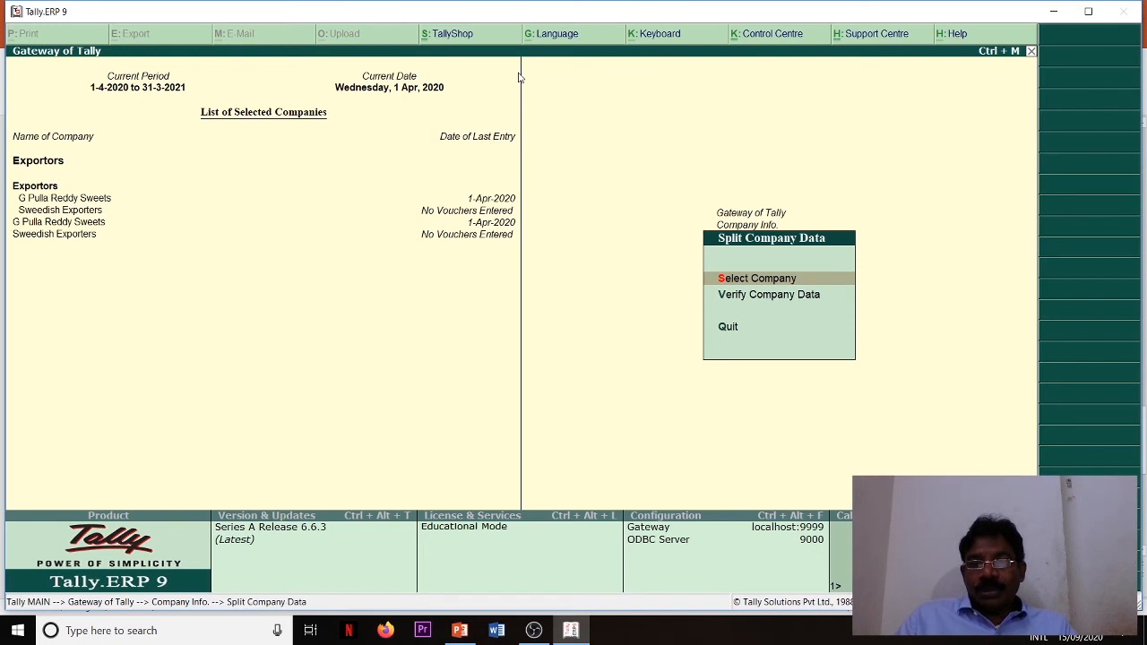
{"action": "key", "text": "Return"}
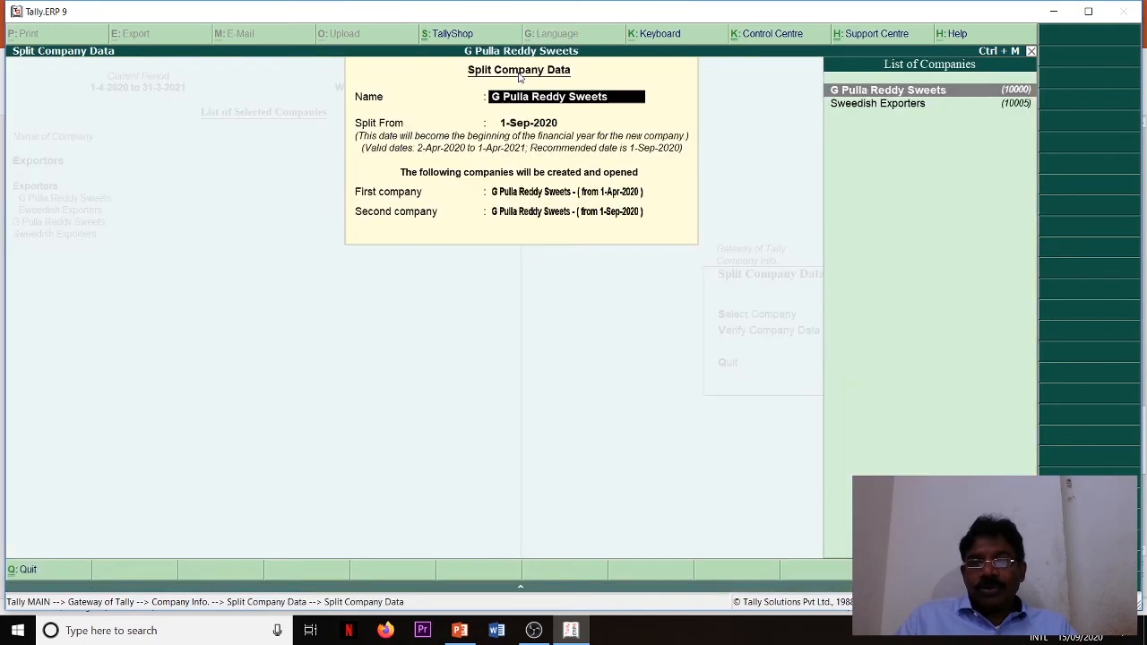
{"action": "key", "text": "Return"}
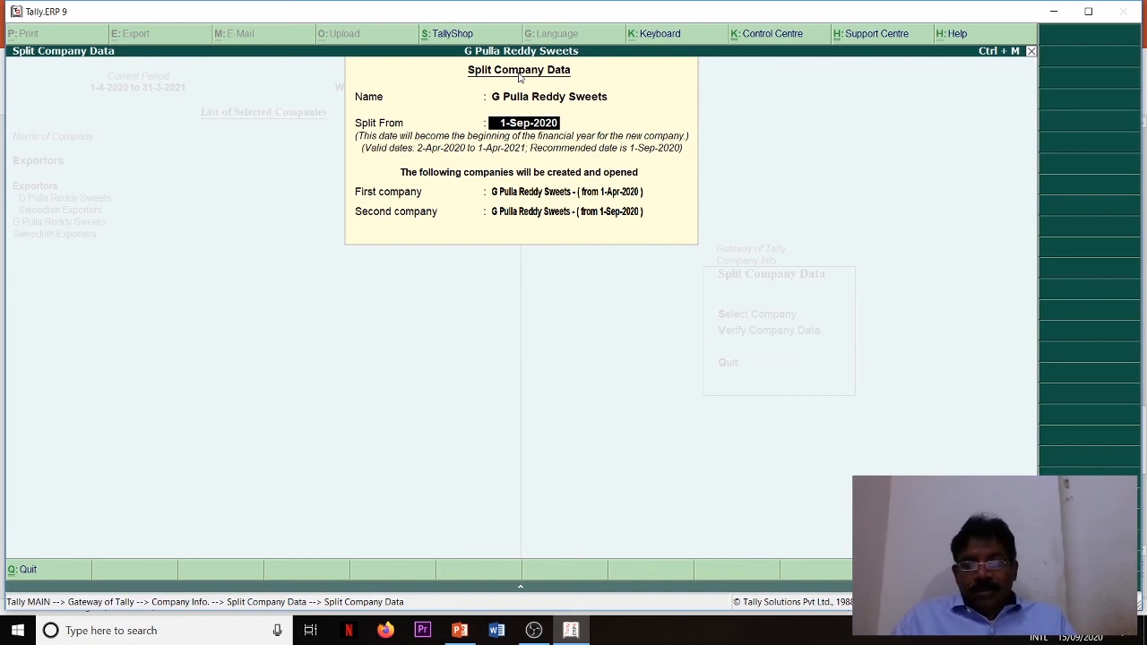
{"action": "key", "text": "Return"}
{"action": "key", "text": "Return"}
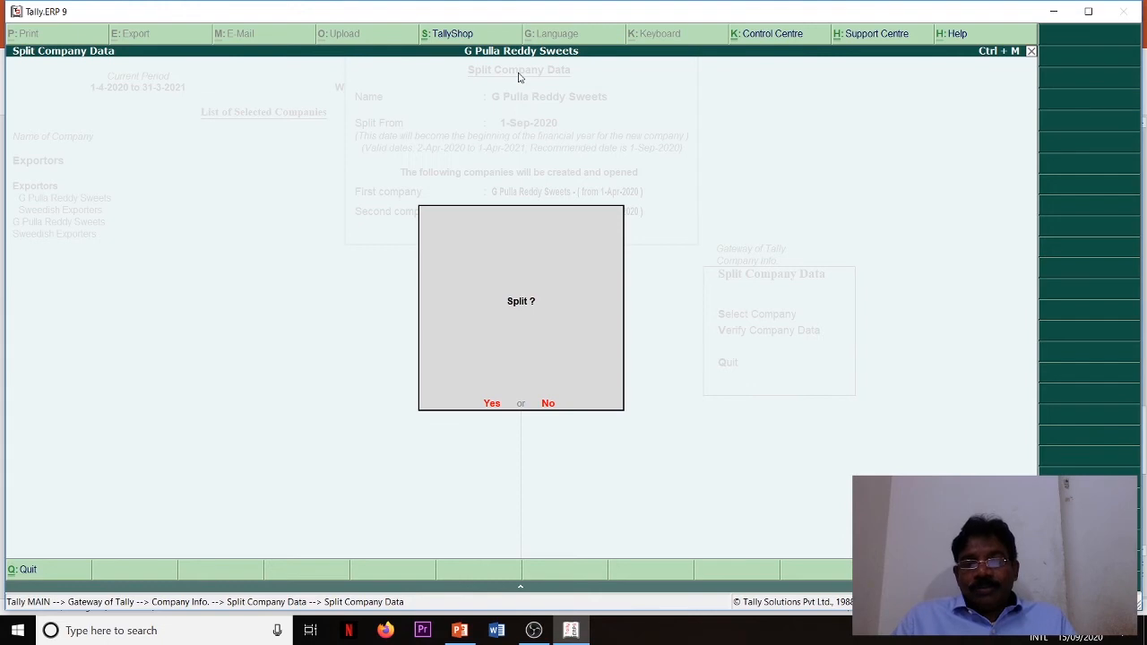
{"action": "key", "text": "Return"}
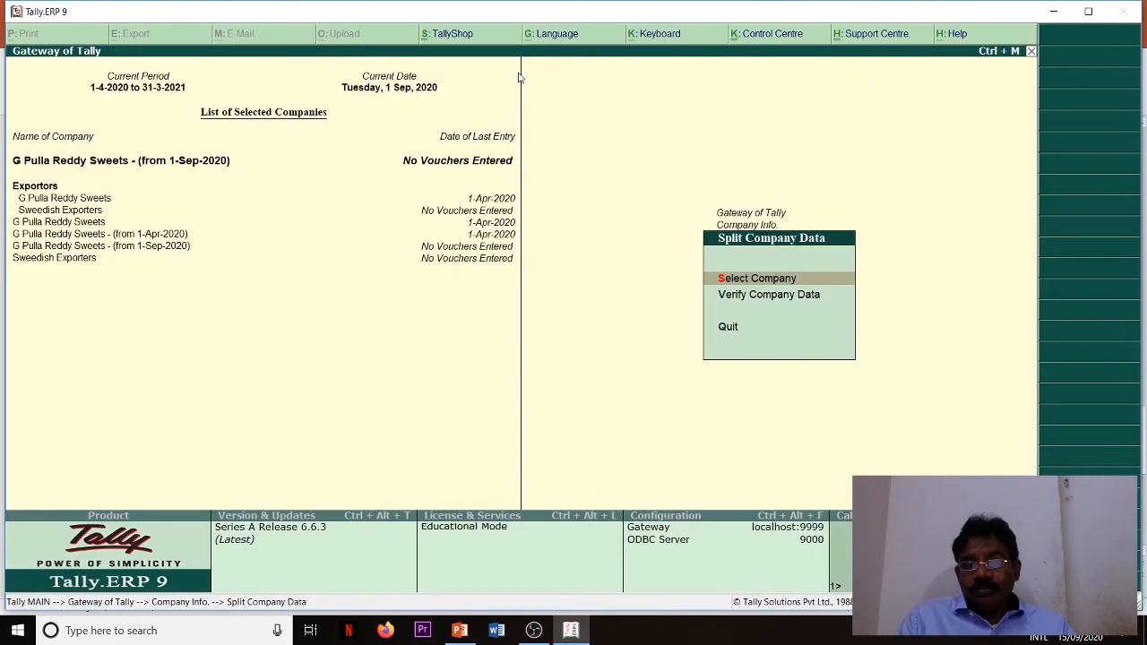
- Verify the company data of G Pulla Reddy Sweets - (from 1-Apr-2020) for possible split errors and close the report
{"action": "key", "text": "Down"}
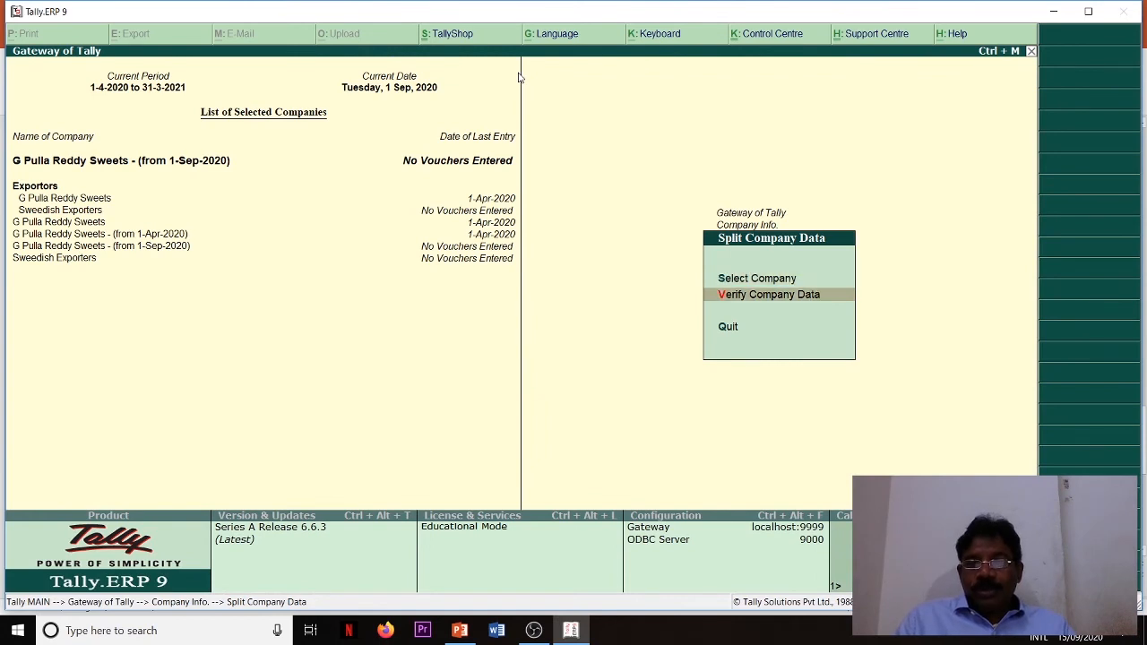
{"action": "key", "text": "Return"}
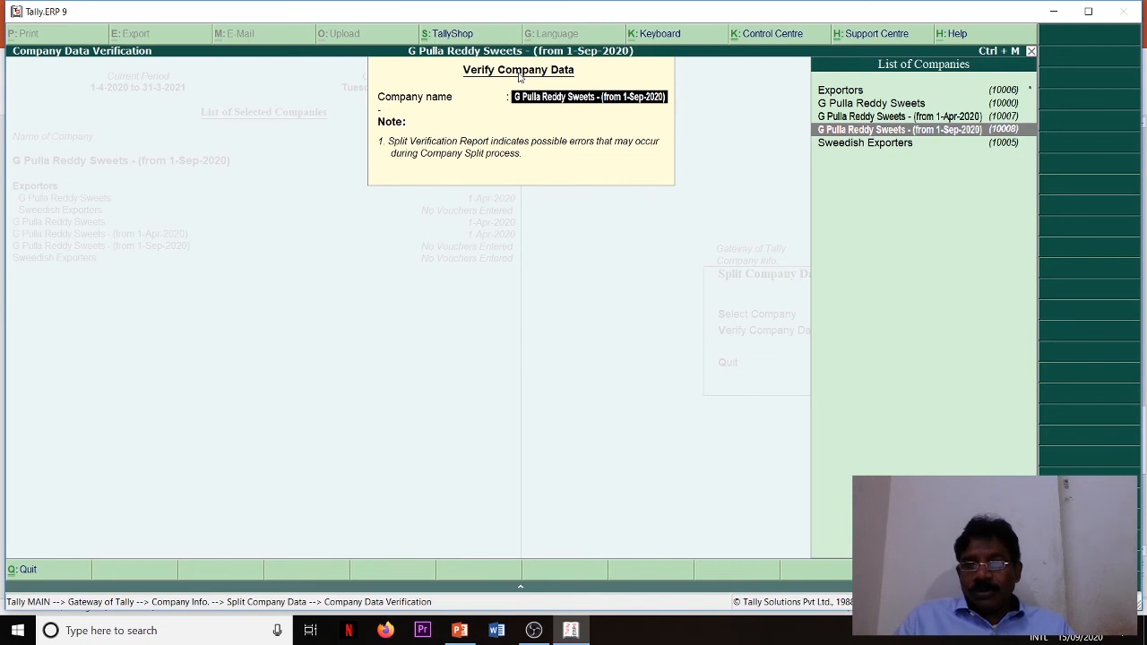
{"action": "key", "text": "Up"}
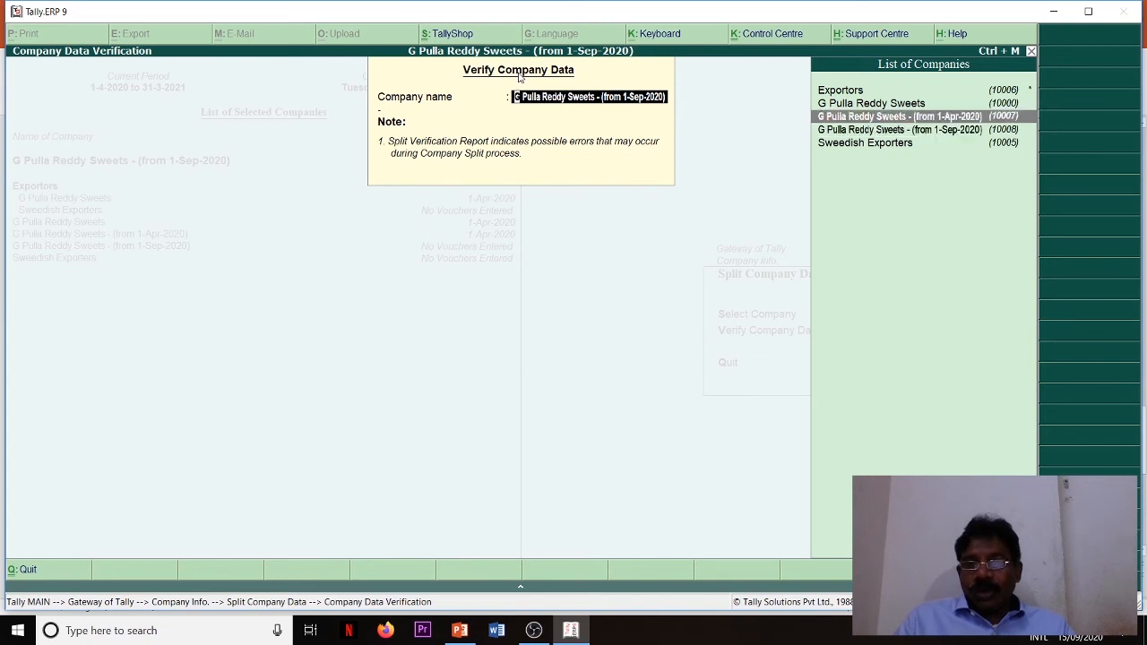
{"action": "key", "text": "Down"}
{"action": "key", "text": "Up"}
{"action": "key", "text": "Down"}
{"action": "key", "text": "Up"}
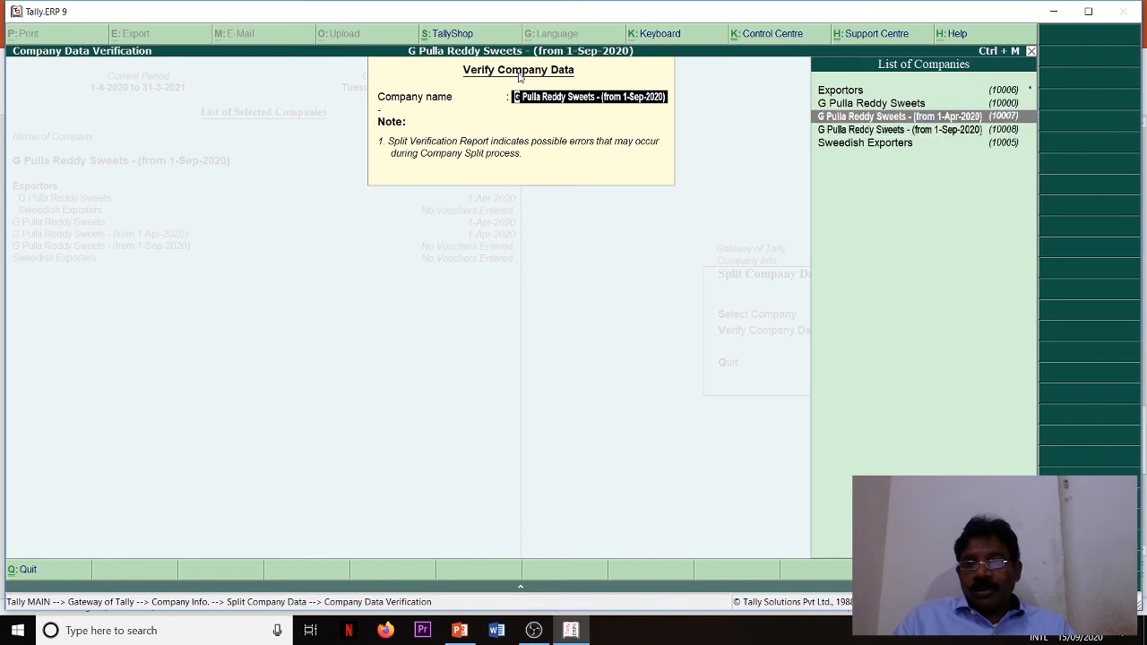
{"action": "key", "text": "Return"}
{"action": "key", "text": "Return"}
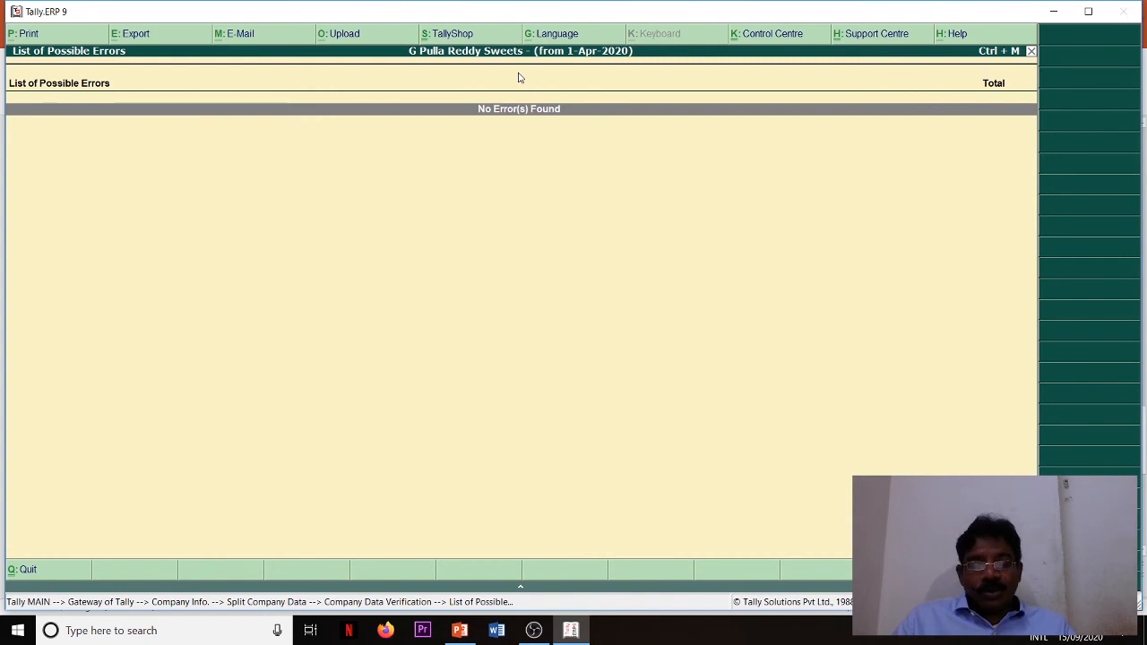
{"action": "key", "text": "Escape"}
{"action": "key", "text": "Escape"}
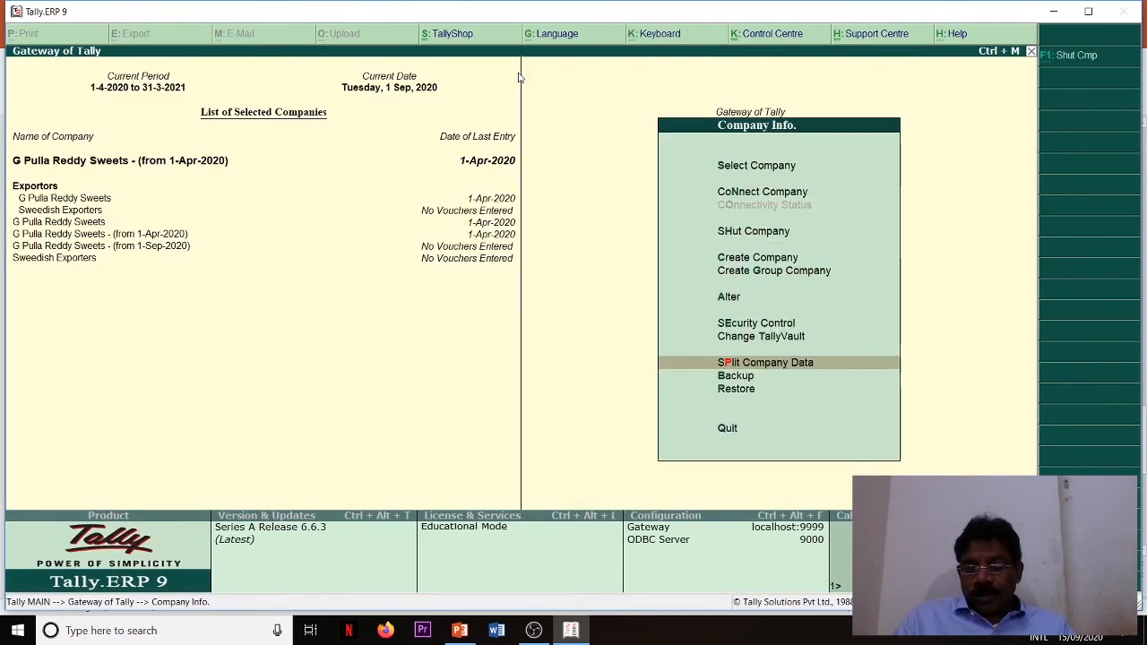
- Back up Ram Enterprises from C:\Users\Public\Tally.ERP9\Data to the destination c:\Desktop\clg
{"action": "key", "text": "Down"}
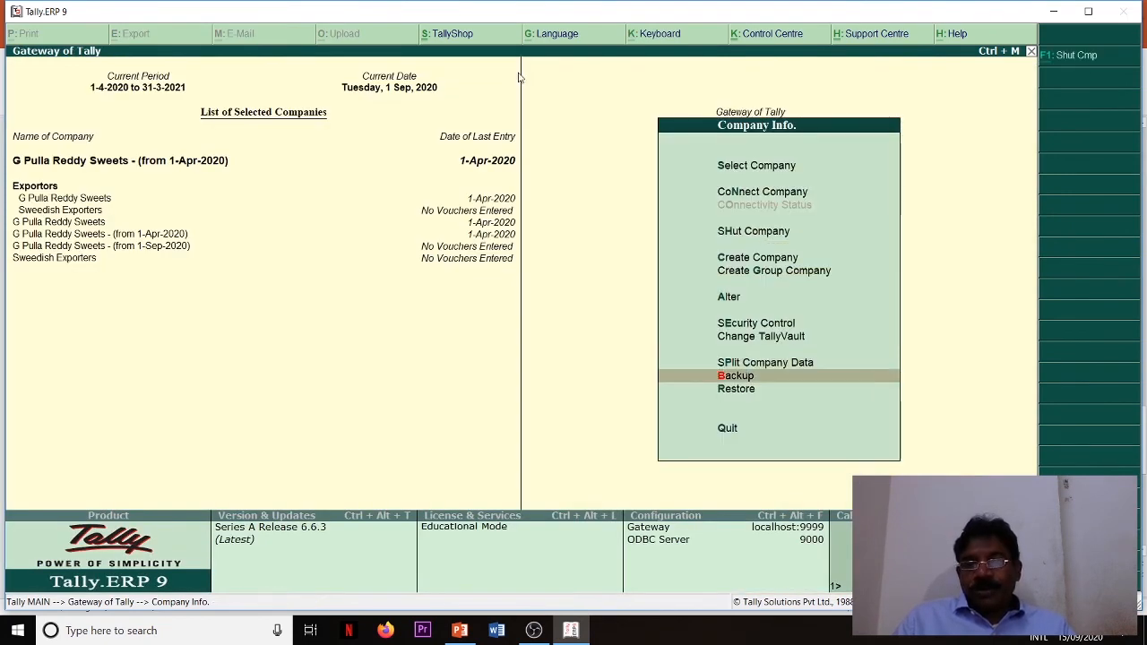
{"action": "key", "text": "Return"}
{"action": "key", "text": "Return"}
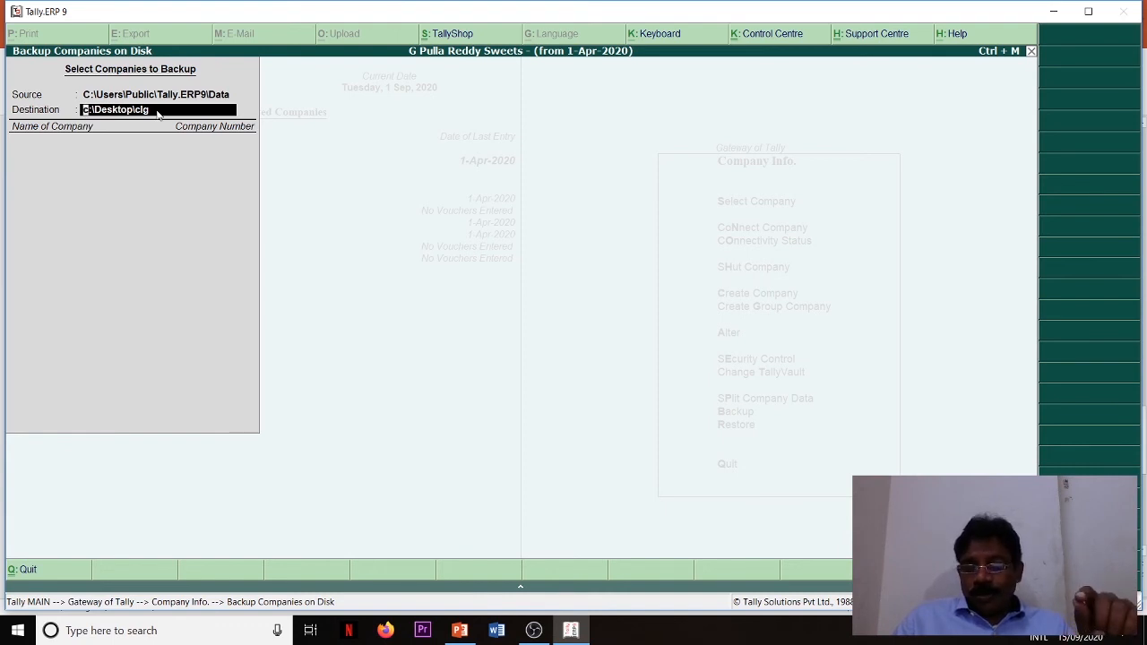
{"action": "key", "text": "Return"}
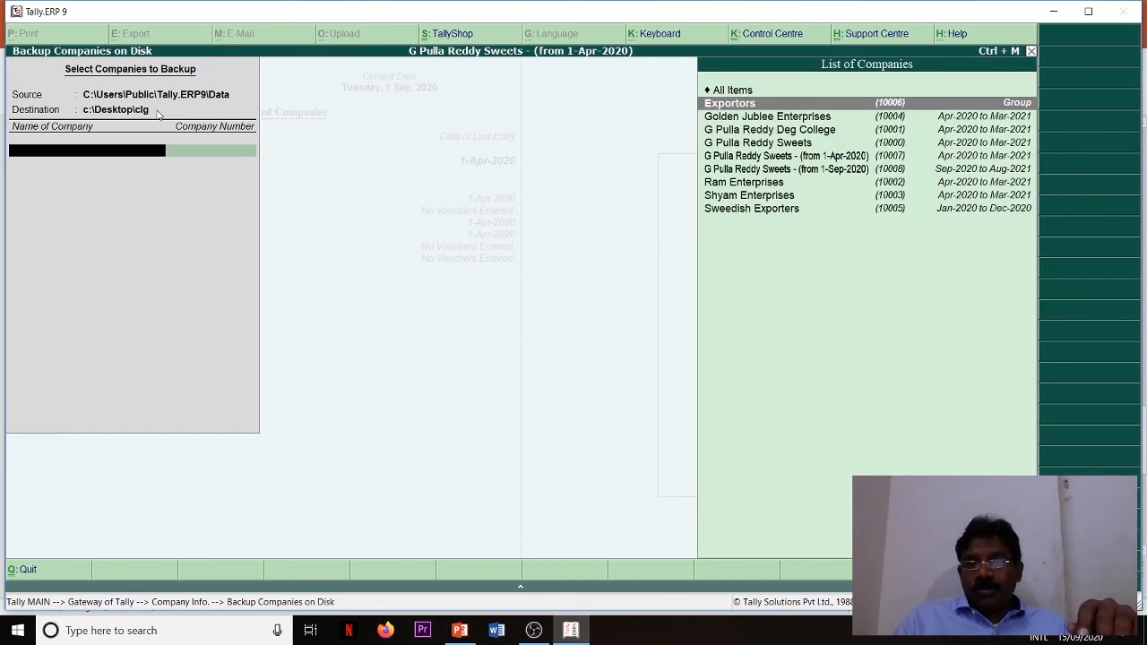
{"action": "key", "text": "Down"}
{"action": "key", "text": "Down"}
{"action": "key", "text": "Down"}
{"action": "key", "text": "Down"}
{"action": "key", "text": "Down"}
{"action": "key", "text": "Down"}
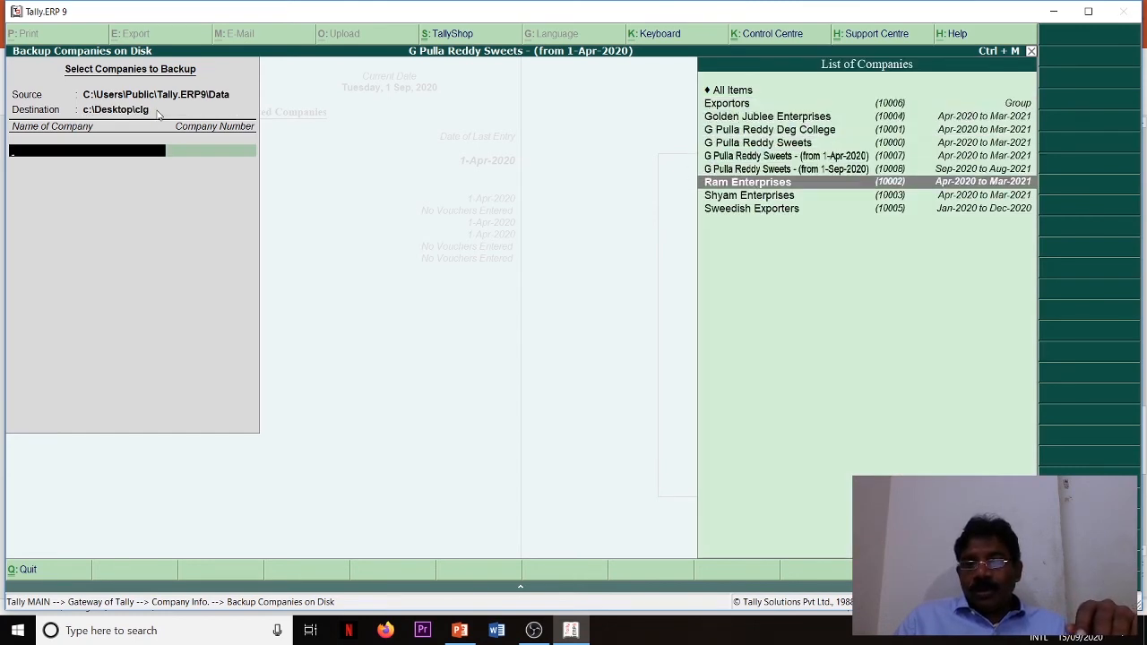
{"action": "key", "text": "Return"}
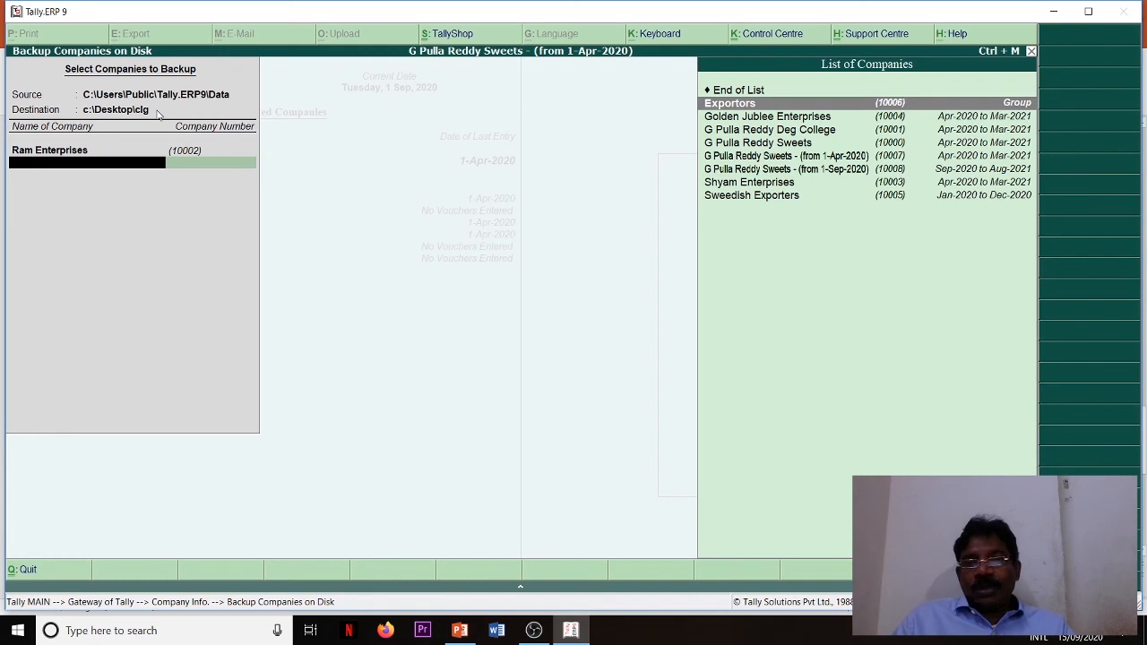
{"action": "key", "text": "Up"}
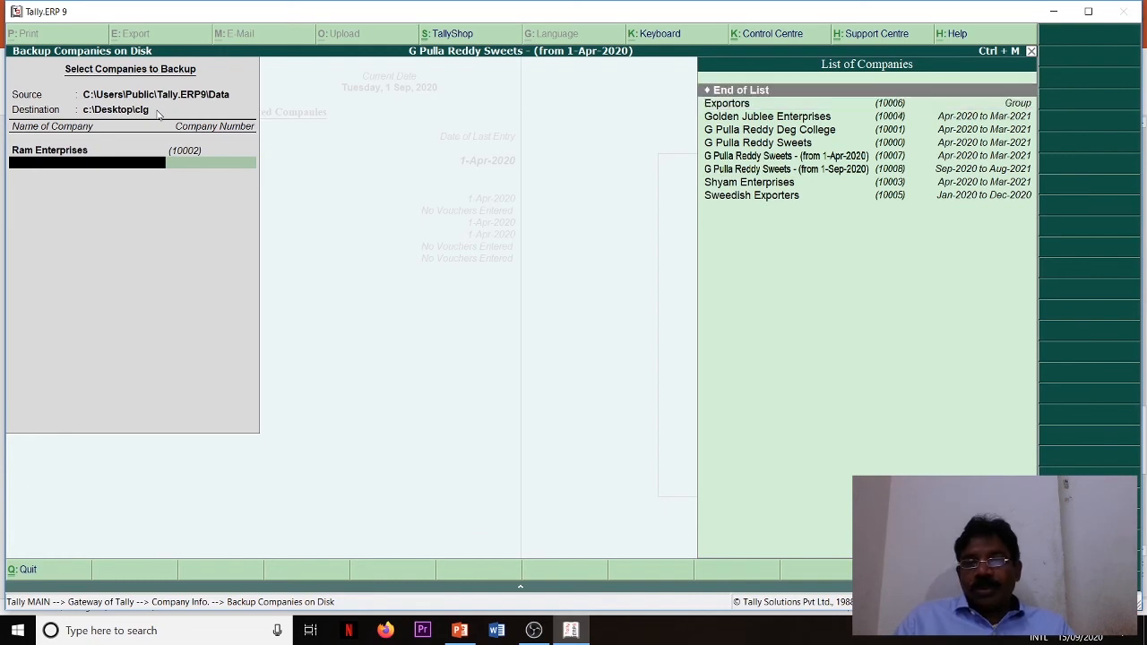
{"action": "key", "text": "Return"}
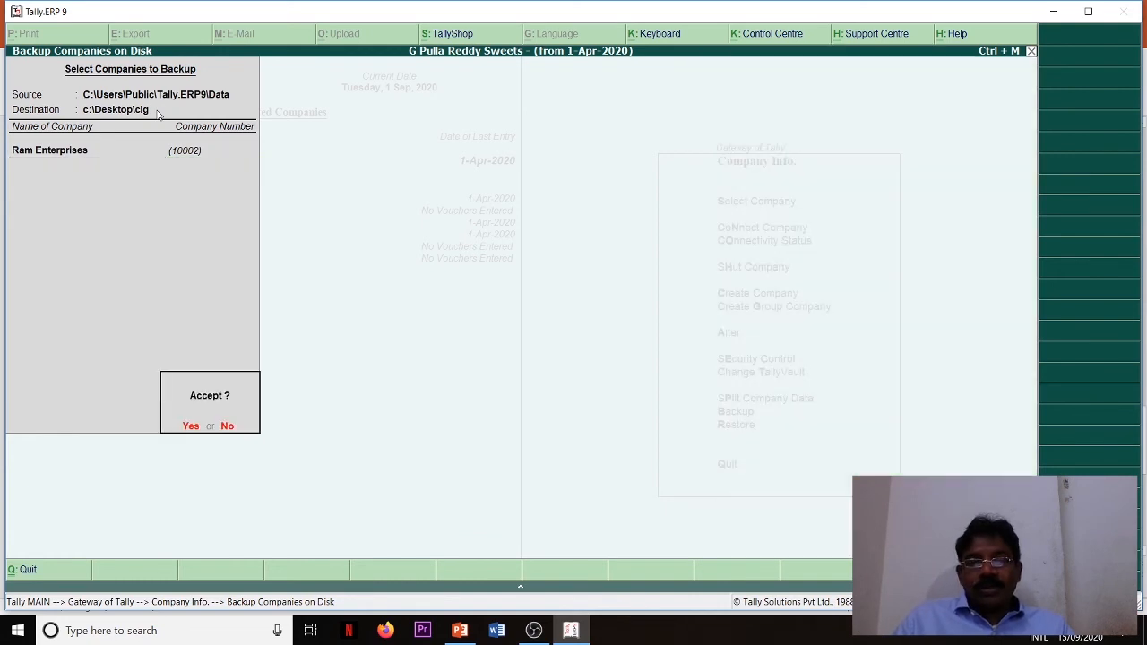
{"action": "key", "text": "Return"}
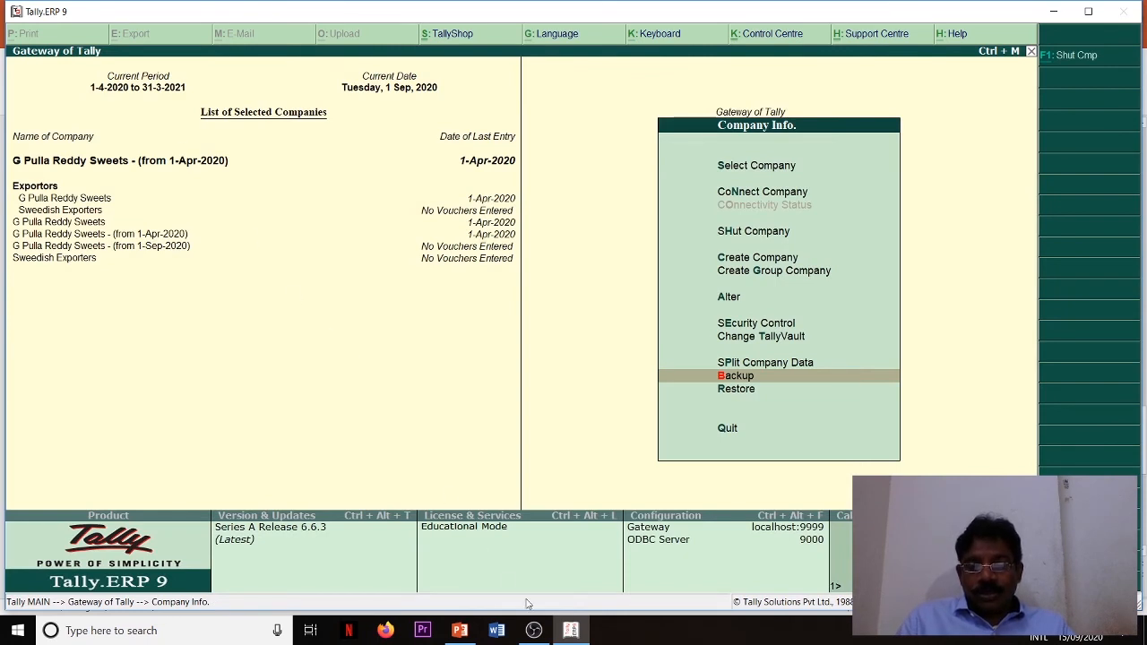
- Find the clg folder with the Windows search, open it in File Explorer and look through its files for the company backup
{"action": "left_click", "coordinate": [207, 637]}
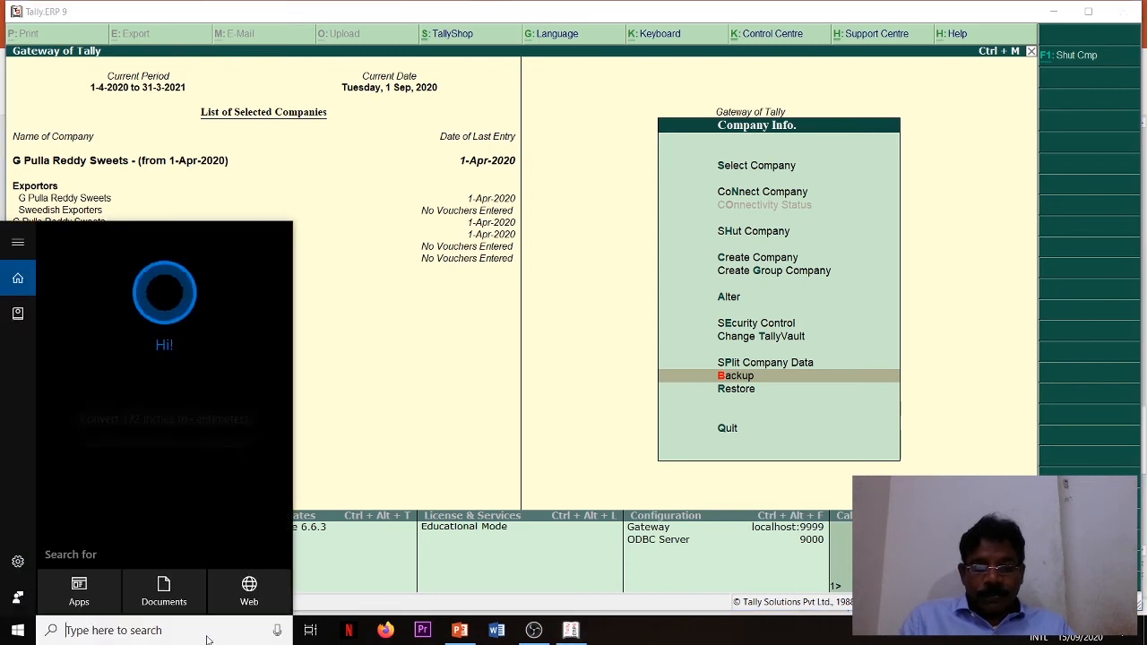
{"action": "type", "text": "clg"}
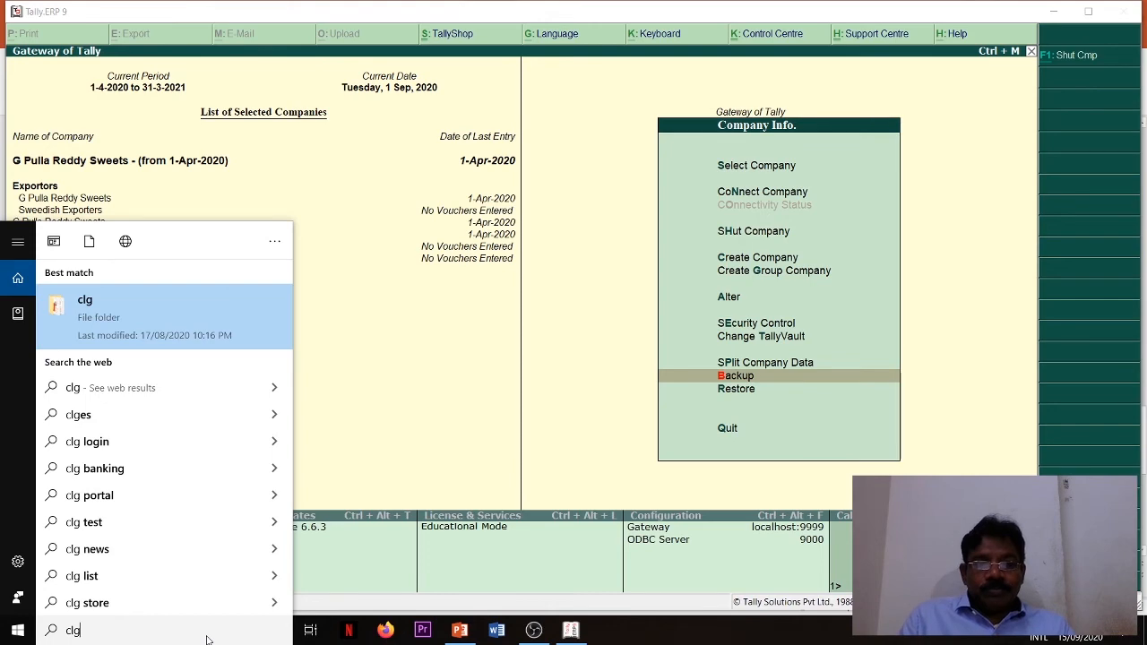
{"action": "left_click", "coordinate": [193, 314]}
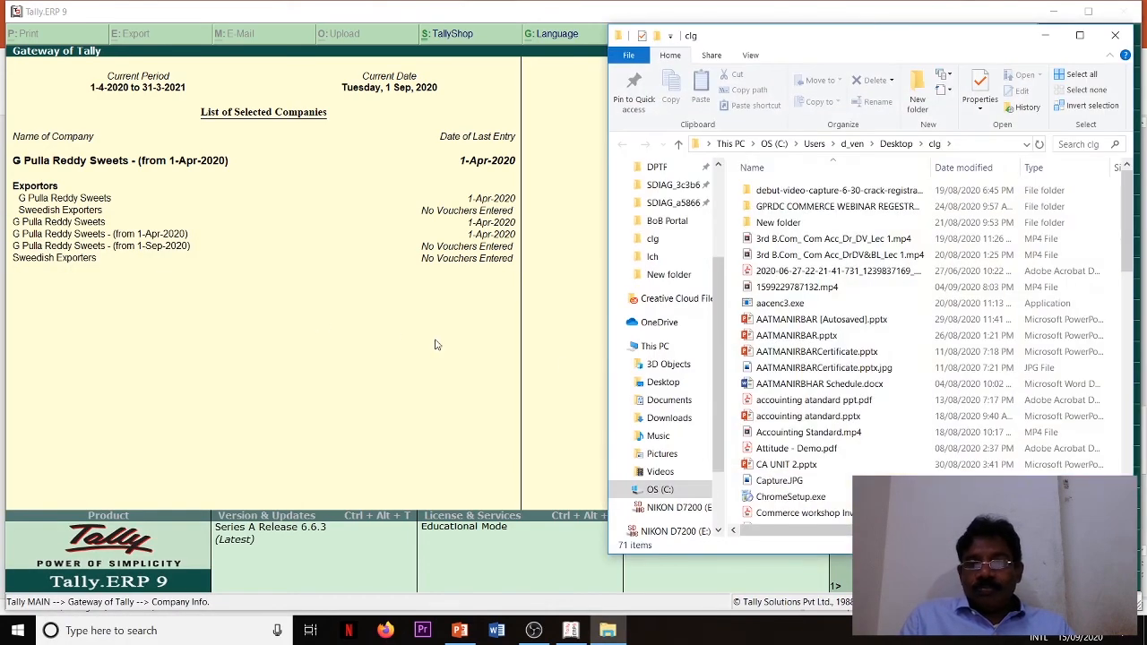
{"action": "left_click", "coordinate": [797, 418]}
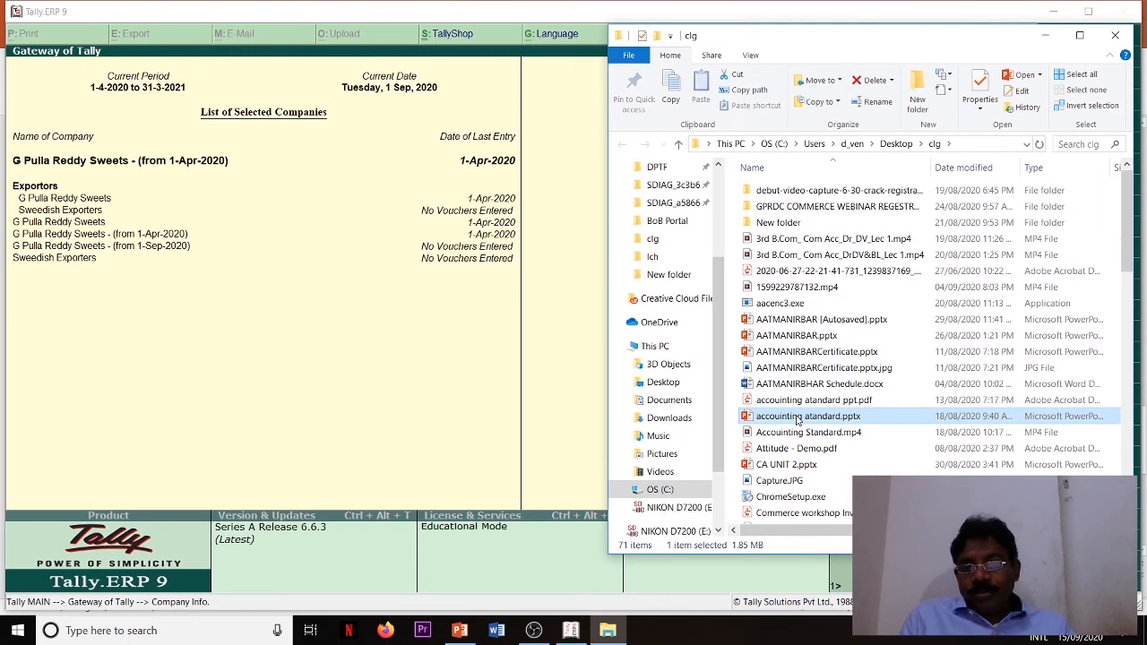
{"action": "scroll", "coordinate": [932, 350], "scroll_direction": "down", "scroll_amount": 3}
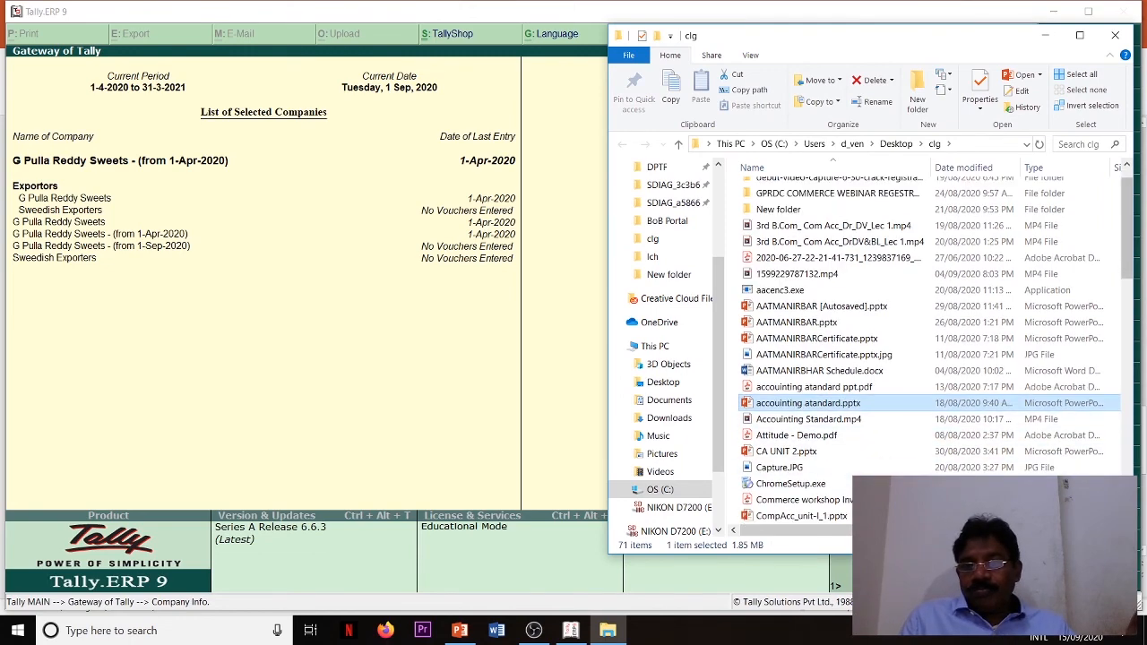
{"action": "scroll", "coordinate": [932, 350], "scroll_direction": "down", "scroll_amount": 1}
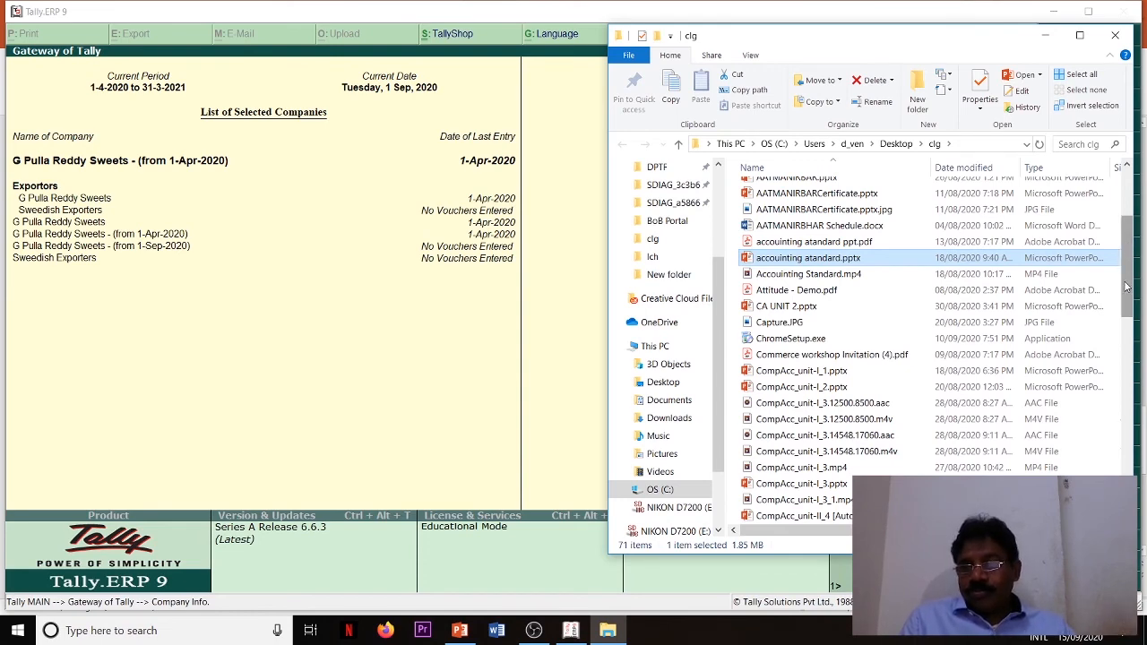
{"action": "left_click_drag", "start_coordinate": [1127, 286], "coordinate": [1127, 453]}
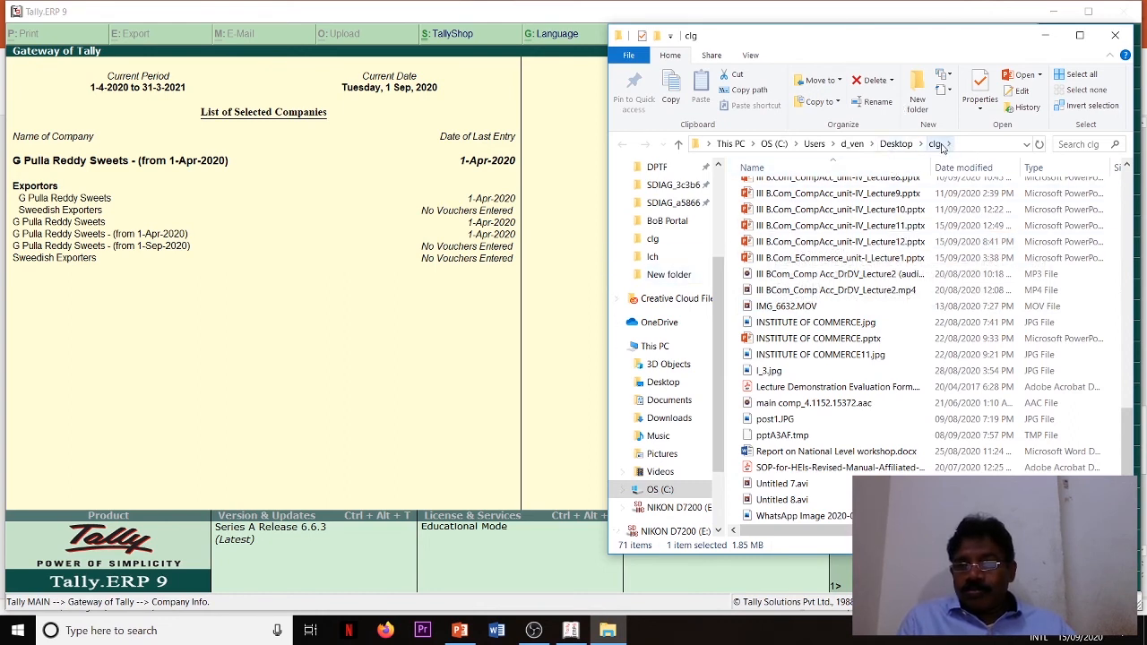
- Reopen the clg folder from its parent Desktop folder and go through the whole file list for the company backup
{"action": "left_click", "coordinate": [937, 145]}
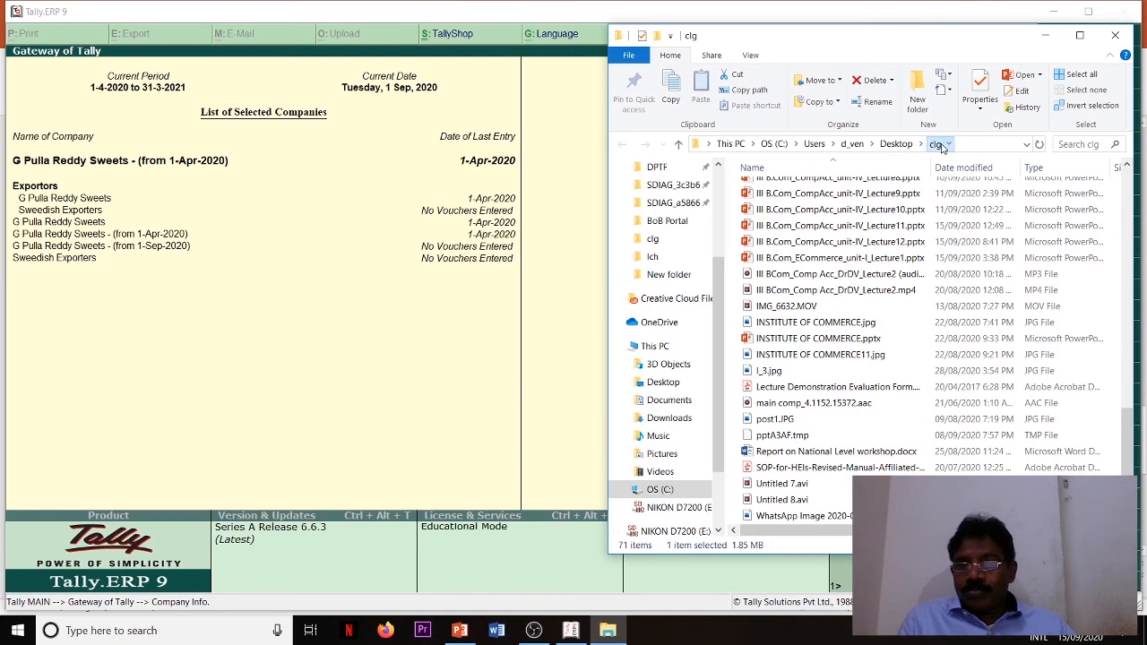
{"action": "left_click", "coordinate": [897, 144]}
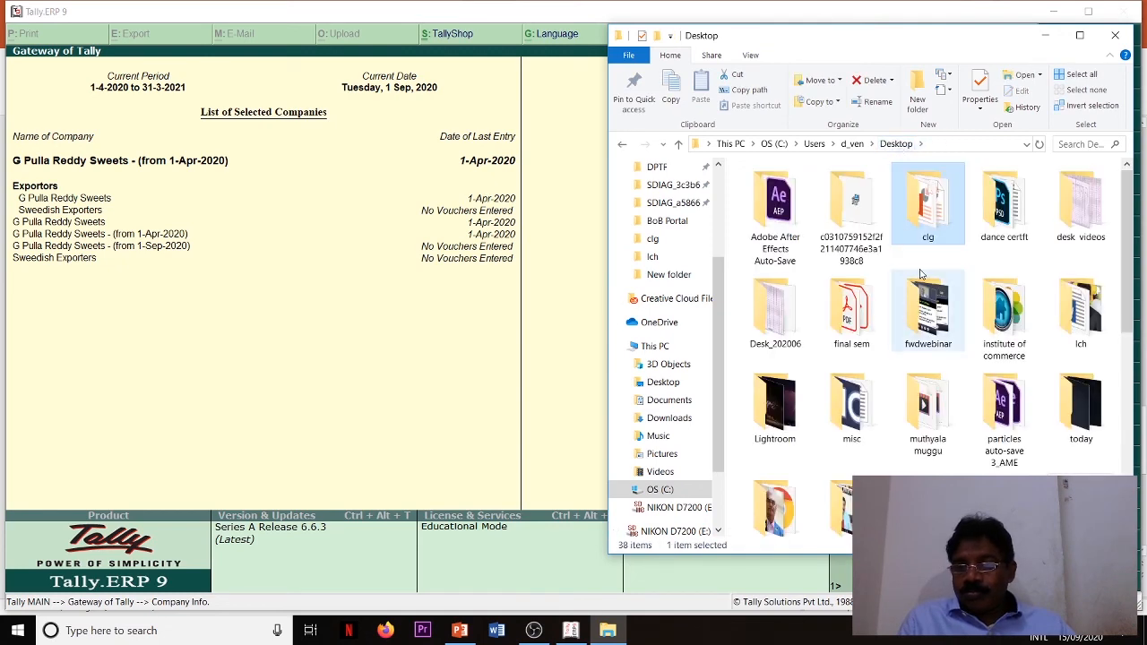
{"action": "double_click", "coordinate": [930, 229]}
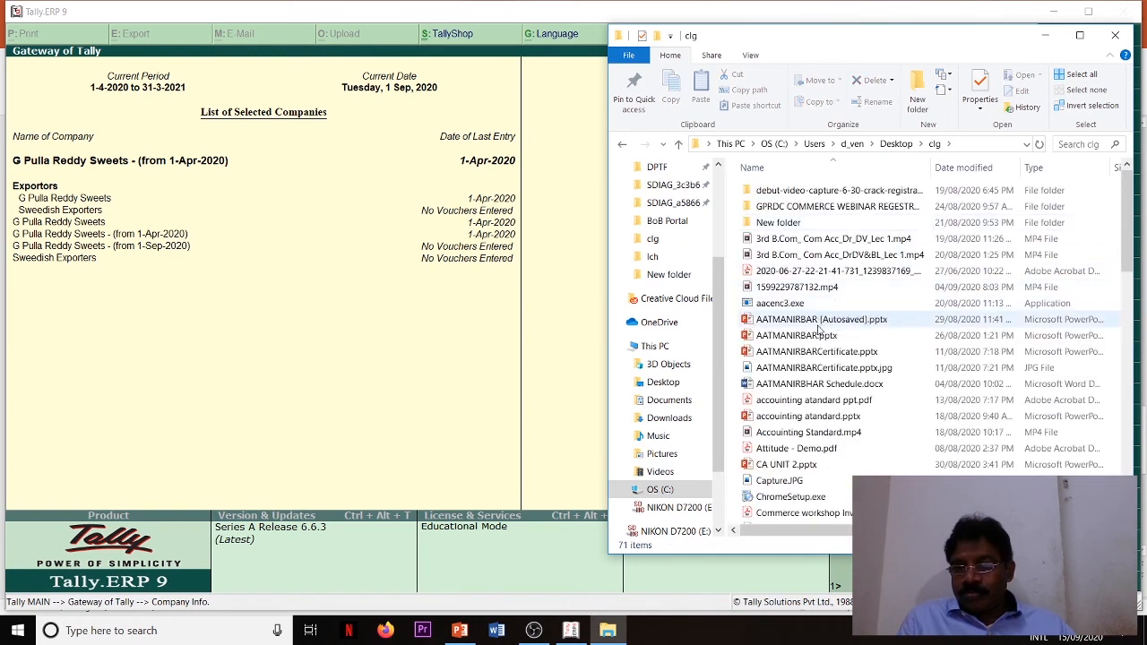
{"action": "left_click", "coordinate": [818, 323]}
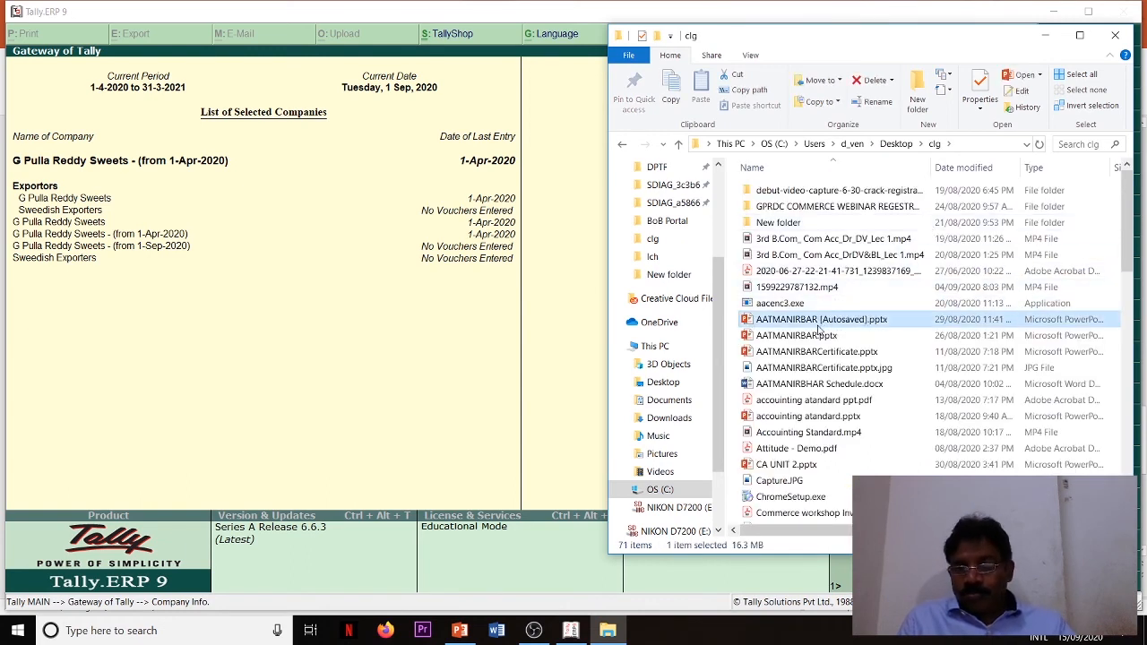
{"action": "key", "text": "Down"}
{"action": "key", "text": "Down"}
{"action": "key", "text": "Down"}
{"action": "key", "text": "Down"}
{"action": "key", "text": "Down"}
{"action": "key", "text": "Down"}
{"action": "key", "text": "Down"}
{"action": "key", "text": "Down"}
{"action": "key", "text": "Down"}
{"action": "key", "text": "Down"}
{"action": "key", "text": "Down"}
{"action": "key", "text": "Down"}
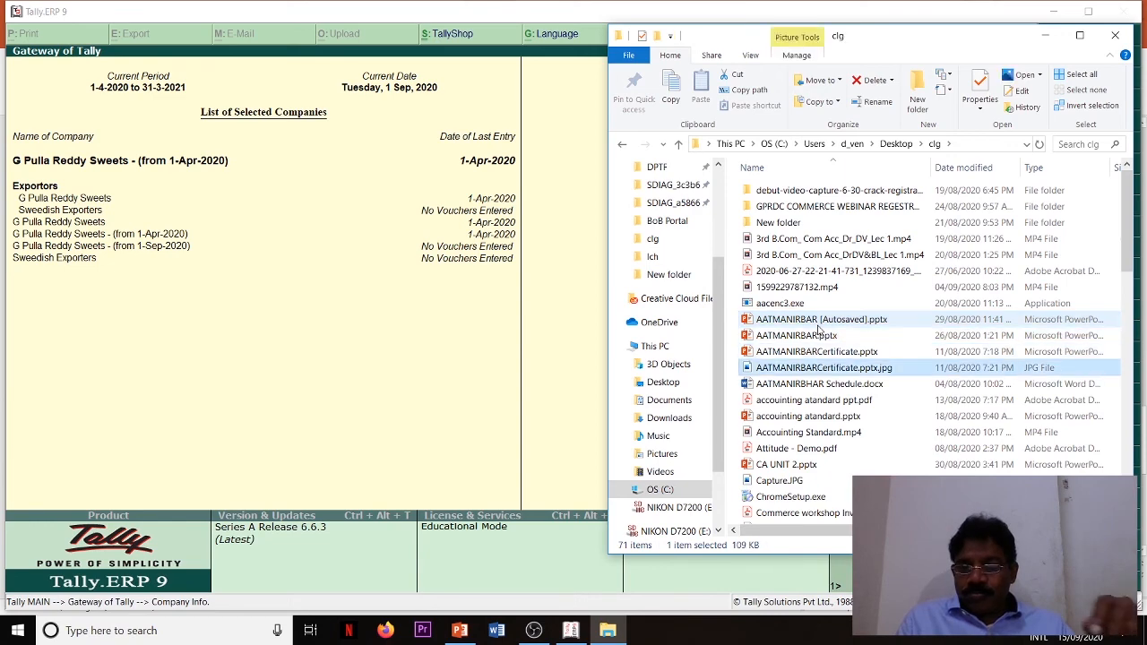
{"action": "key", "text": "Down"}
{"action": "key", "text": "Down"}
{"action": "key", "text": "Down"}
{"action": "key", "text": "Down"}
{"action": "key", "text": "Down"}
{"action": "key", "text": "Down"}
{"action": "key", "text": "Down"}
{"action": "key", "text": "Down"}
{"action": "key", "text": "Down"}
{"action": "key", "text": "Down"}
{"action": "key", "text": "Down"}
{"action": "key", "text": "Down"}
{"action": "key", "text": "Down"}
{"action": "key", "text": "Down"}
{"action": "key", "text": "Down"}
{"action": "key", "text": "Down"}
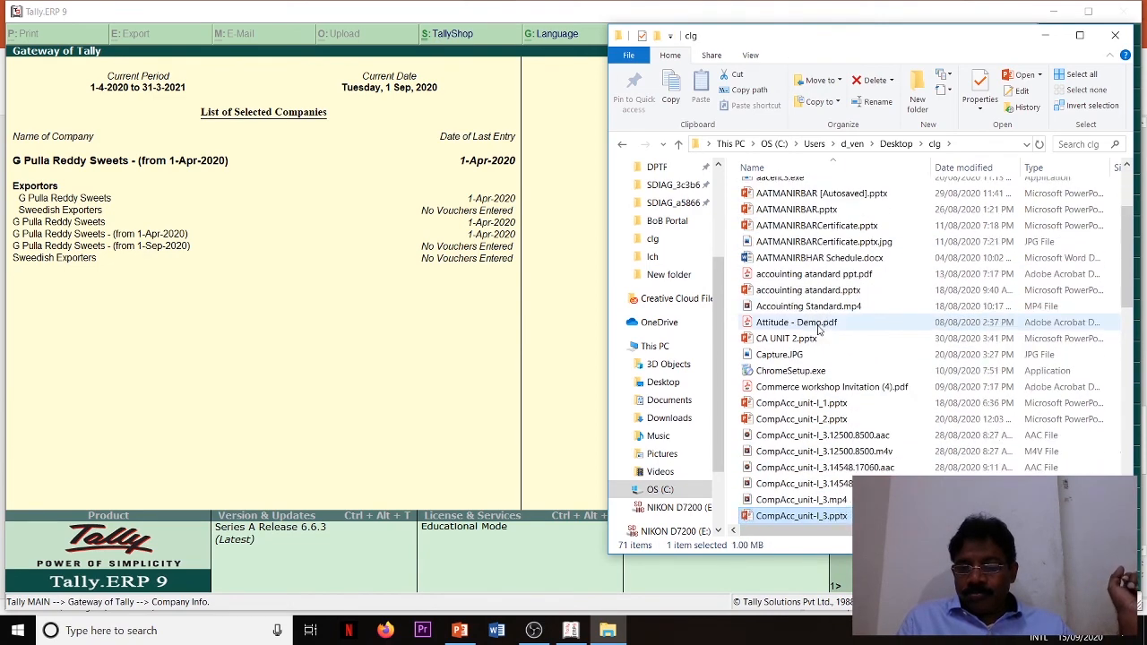
{"action": "key", "text": "Down"}
{"action": "key", "text": "Down"}
{"action": "key", "text": "Down"}
{"action": "key", "text": "Down"}
{"action": "key", "text": "Down"}
{"action": "key", "text": "Down"}
{"action": "key", "text": "Down"}
{"action": "key", "text": "Down"}
{"action": "key", "text": "Down"}
{"action": "key", "text": "Down"}
{"action": "key", "text": "Down"}
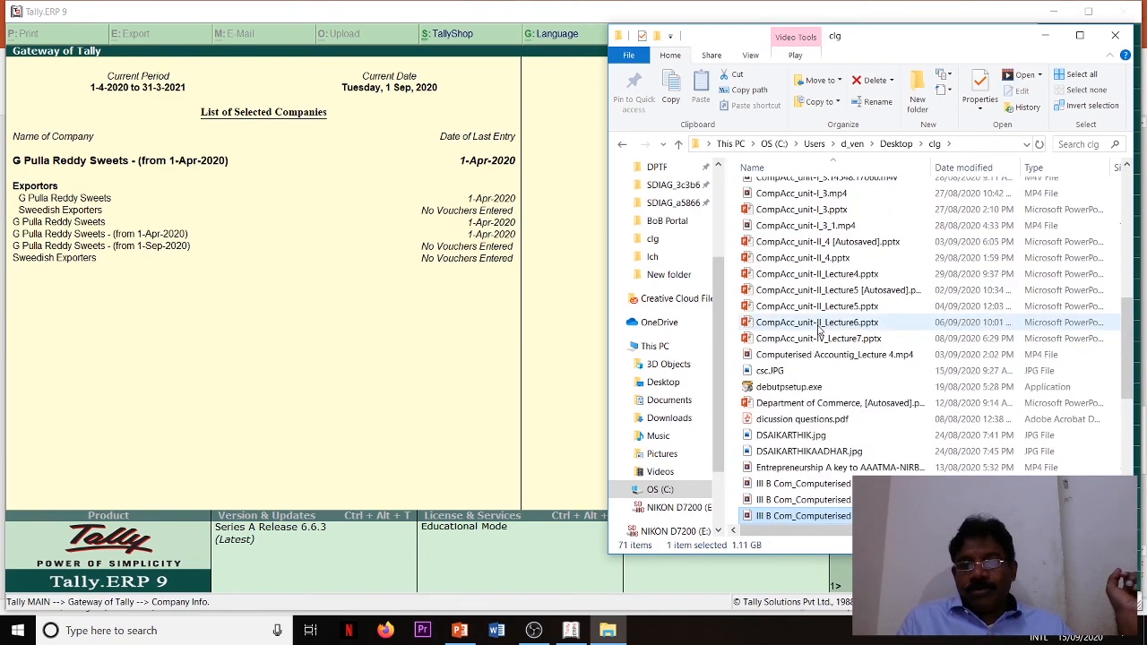
{"action": "key", "text": "Down"}
{"action": "key", "text": "Down"}
{"action": "key", "text": "Down"}
{"action": "key", "text": "Down"}
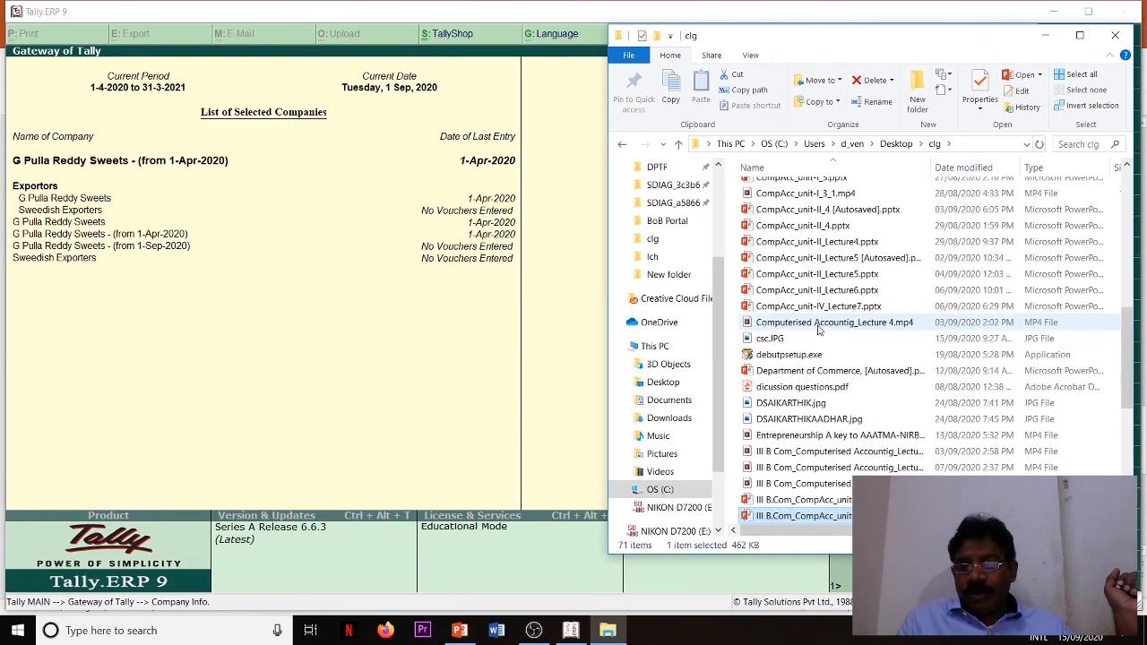
{"action": "key", "text": "Down"}
{"action": "key", "text": "Down"}
{"action": "key", "text": "Down"}
{"action": "key", "text": "Down"}
{"action": "key", "text": "Down"}
{"action": "key", "text": "Down"}
{"action": "key", "text": "Down"}
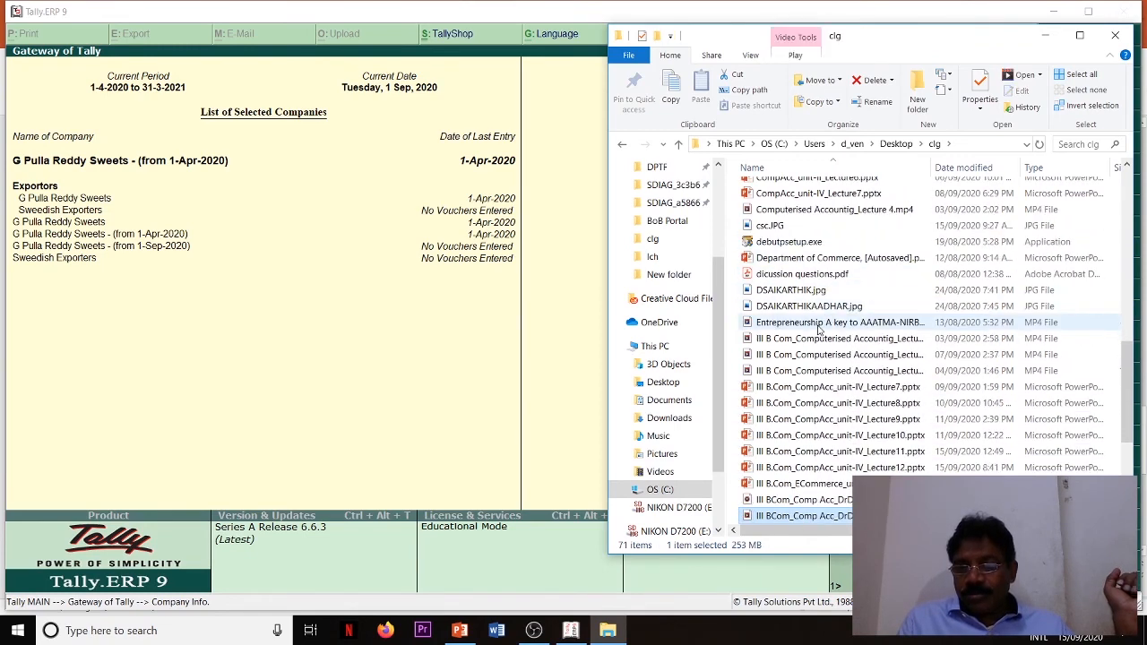
{"action": "key", "text": "Down"}
{"action": "key", "text": "Down"}
{"action": "key", "text": "Down"}
{"action": "key", "text": "Down"}
{"action": "key", "text": "Down"}
{"action": "key", "text": "Down"}
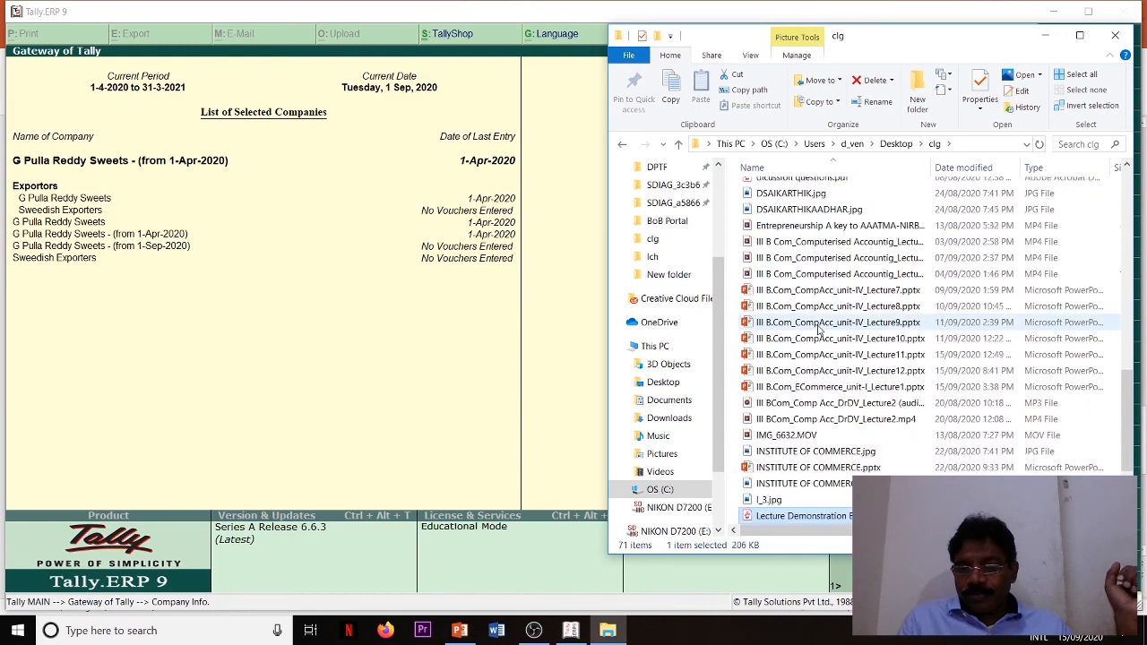
{"action": "key", "text": "Down"}
{"action": "key", "text": "Down"}
{"action": "key", "text": "Down"}
{"action": "key", "text": "Down"}
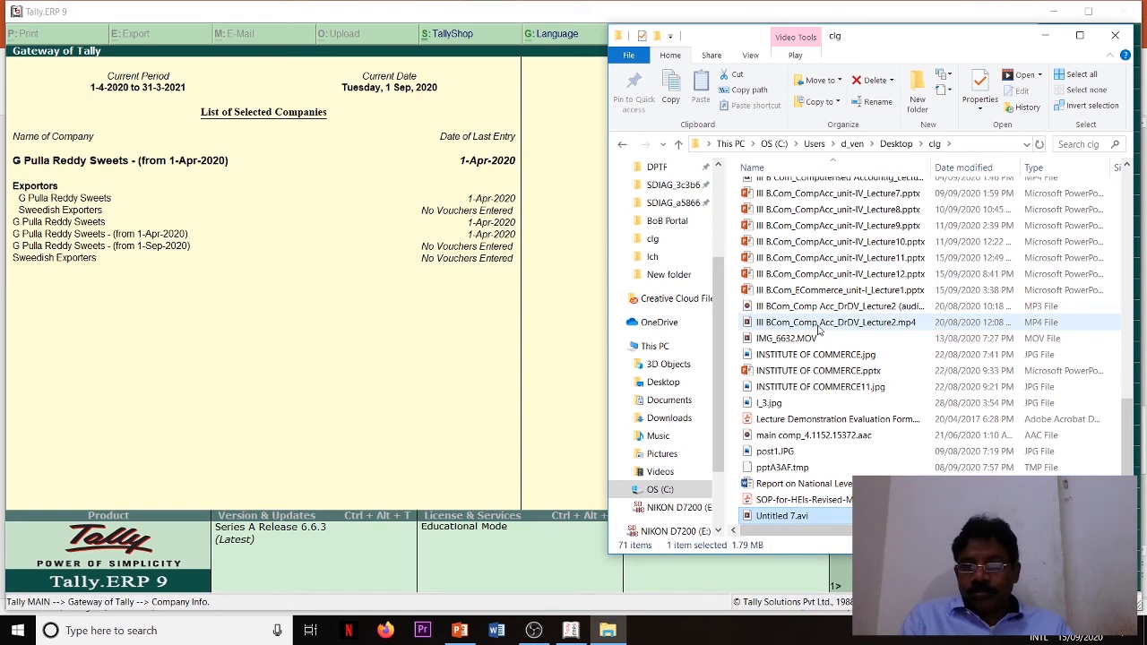
{"action": "key", "text": "Down"}
{"action": "key", "text": "Down"}
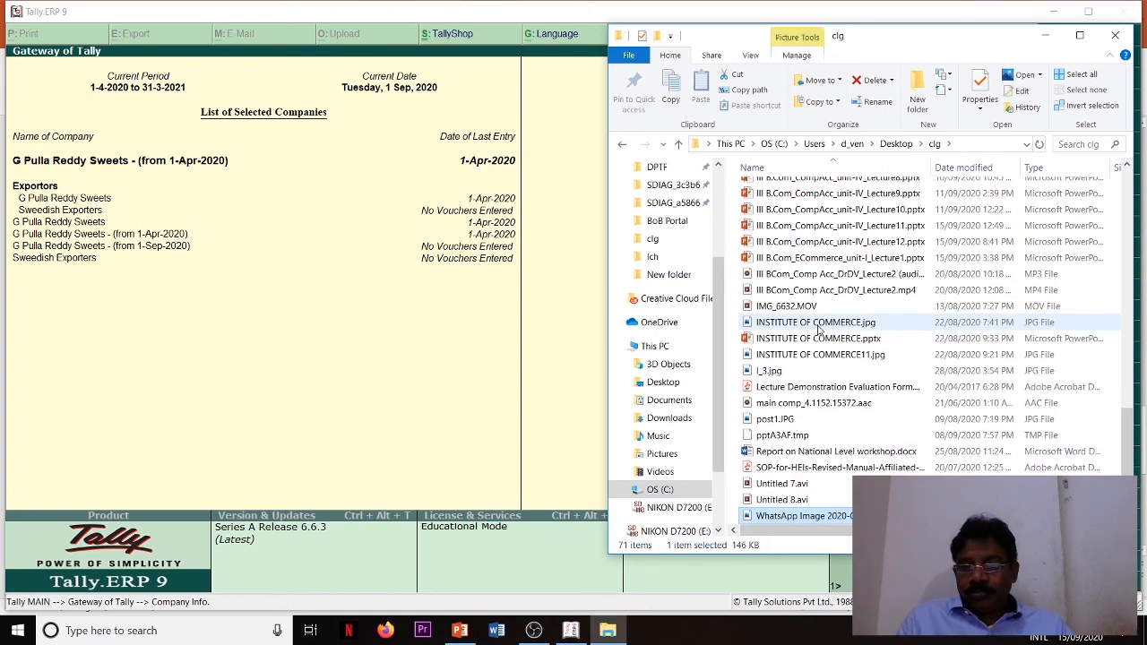
{"action": "key", "text": "Up"}
{"action": "key", "text": "Up"}
{"action": "key", "text": "Up"}
{"action": "key", "text": "Up"}
{"action": "key", "text": "Up"}
{"action": "key", "text": "Up"}
{"action": "key", "text": "Up"}
{"action": "key", "text": "Up"}
{"action": "key", "text": "Up"}
{"action": "key", "text": "Up"}
{"action": "key", "text": "Up"}
{"action": "key", "text": "Up"}
{"action": "key", "text": "Up"}
{"action": "key", "text": "Up"}
{"action": "key", "text": "Up"}
{"action": "key", "text": "Up"}
{"action": "key", "text": "Up"}
{"action": "key", "text": "Up"}
{"action": "key", "text": "Up"}
{"action": "key", "text": "Up"}
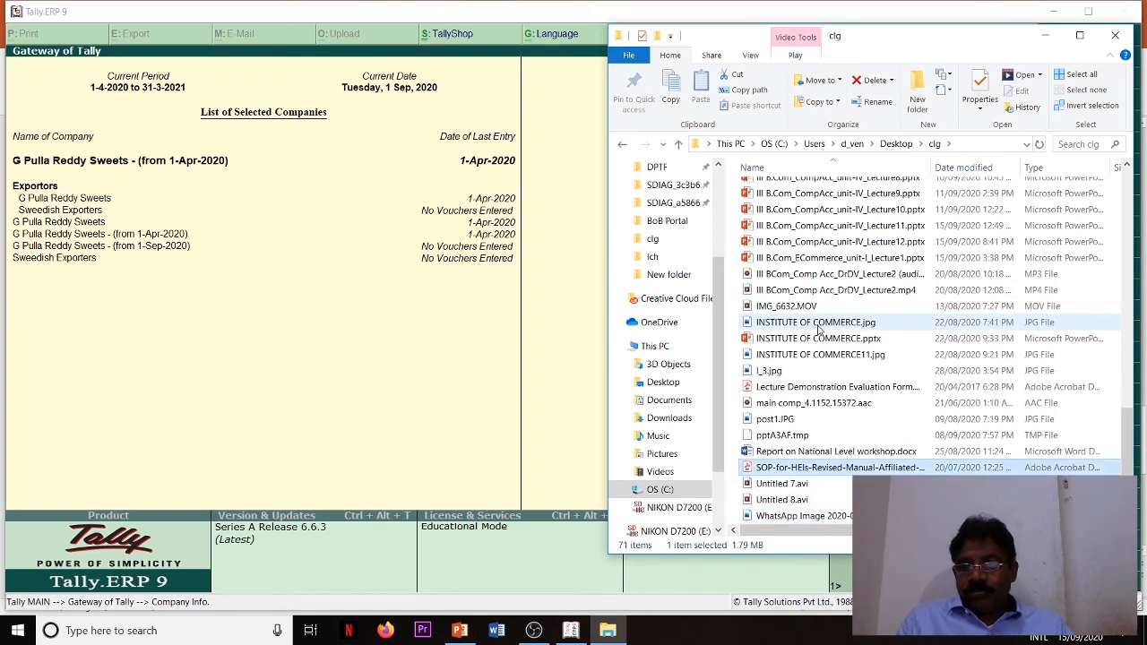
{"action": "key", "text": "Up"}
{"action": "key", "text": "Up"}
{"action": "key", "text": "Up"}
{"action": "key", "text": "Up"}
{"action": "key", "text": "Up"}
{"action": "key", "text": "Up"}
{"action": "key", "text": "Up"}
{"action": "key", "text": "Up"}
{"action": "key", "text": "Up"}
{"action": "key", "text": "Up"}
{"action": "key", "text": "Up"}
{"action": "key", "text": "Up"}
{"action": "key", "text": "Up"}
{"action": "key", "text": "Up"}
{"action": "key", "text": "Up"}
{"action": "key", "text": "Up"}
{"action": "key", "text": "Up"}
{"action": "key", "text": "Up"}
{"action": "key", "text": "Up"}
{"action": "key", "text": "Up"}
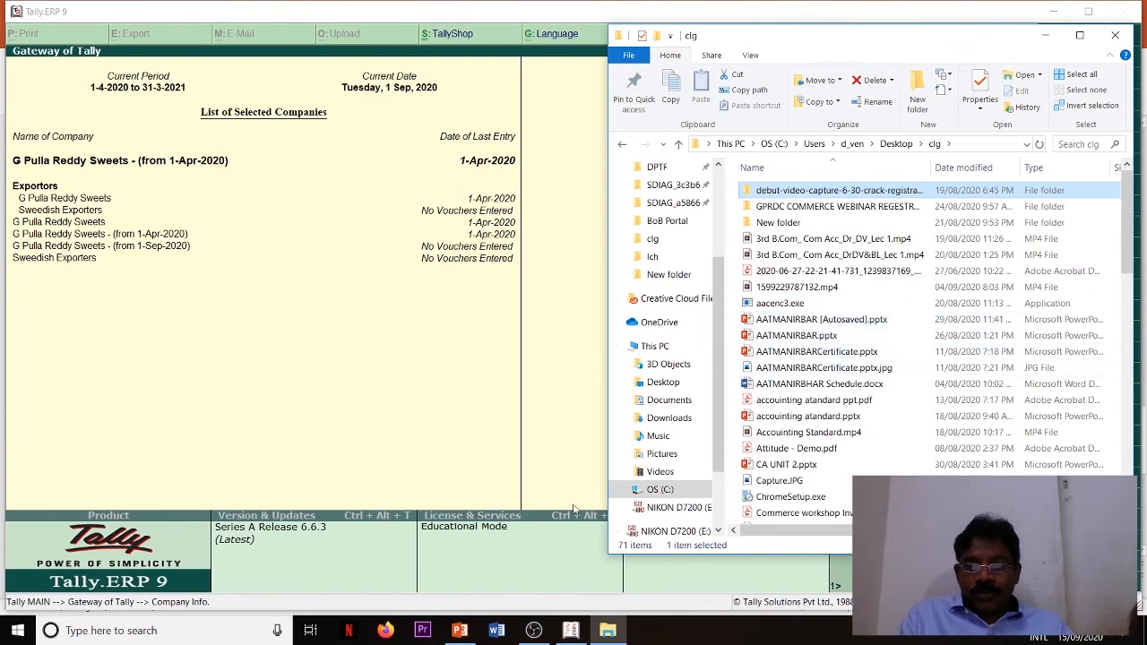
- Switch back to Tally.ERP 9 and back up Sweedish Exporters from C:\Users\Public\Tally.ERP9\Data to the destination c:\Desktop\clg
{"action": "left_click", "coordinate": [571, 631]}
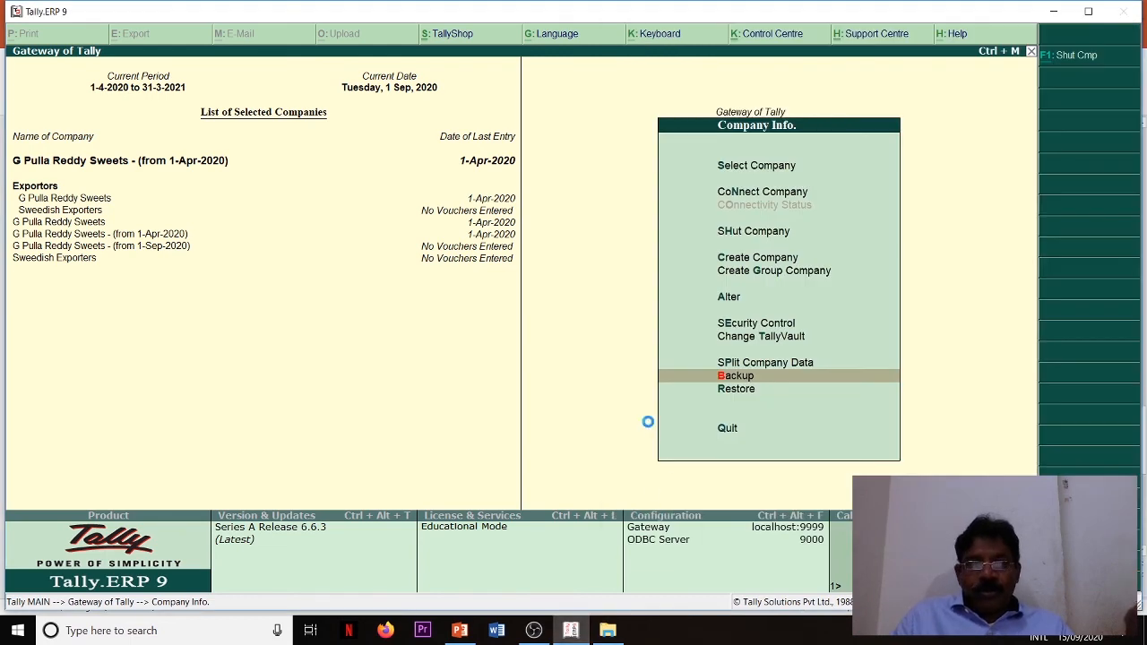
{"action": "key", "text": "Return"}
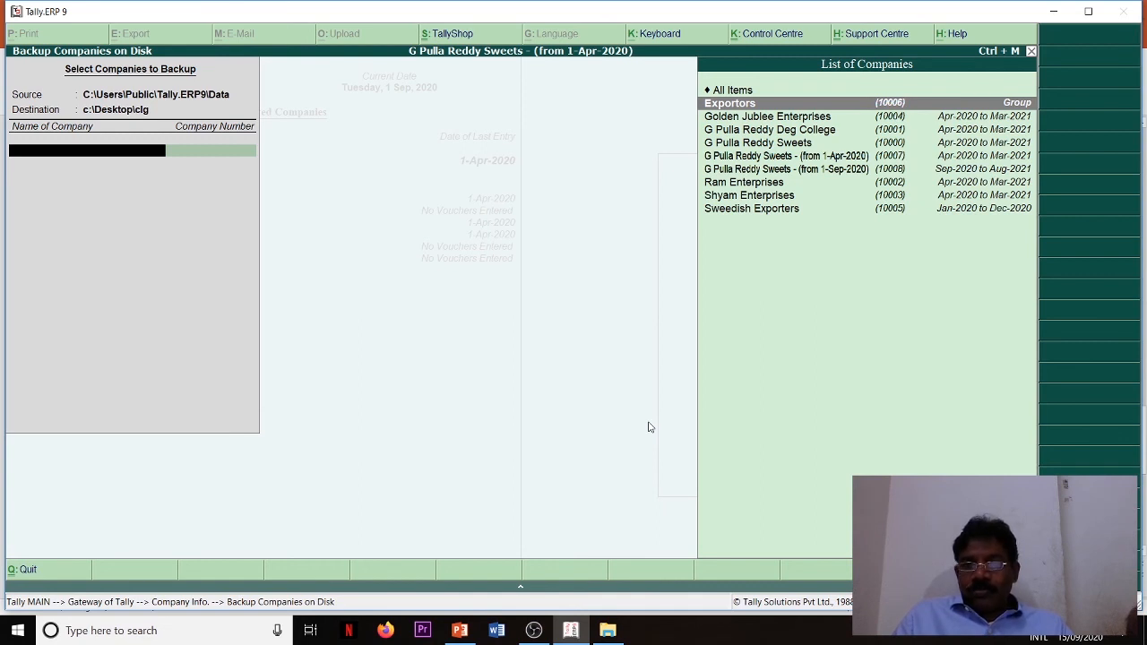
{"action": "key", "text": "Down"}
{"action": "key", "text": "Down"}
{"action": "key", "text": "Down"}
{"action": "key", "text": "Down"}
{"action": "key", "text": "Down"}
{"action": "key", "text": "Down"}
{"action": "key", "text": "Down"}
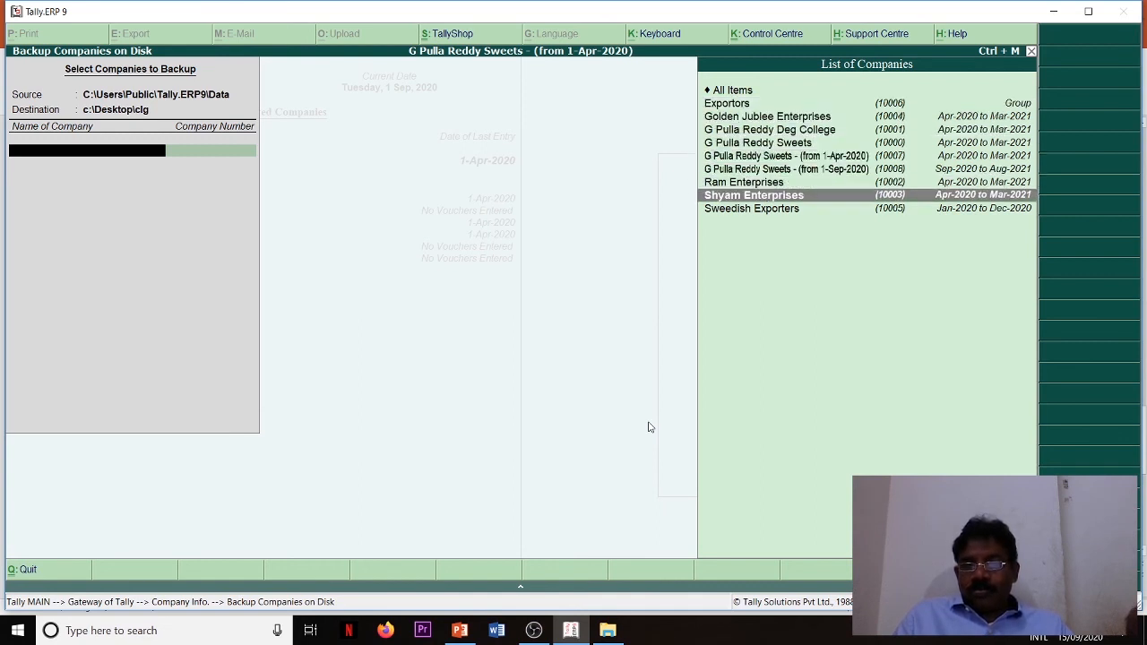
{"action": "key", "text": "Down"}
{"action": "key", "text": "Return"}
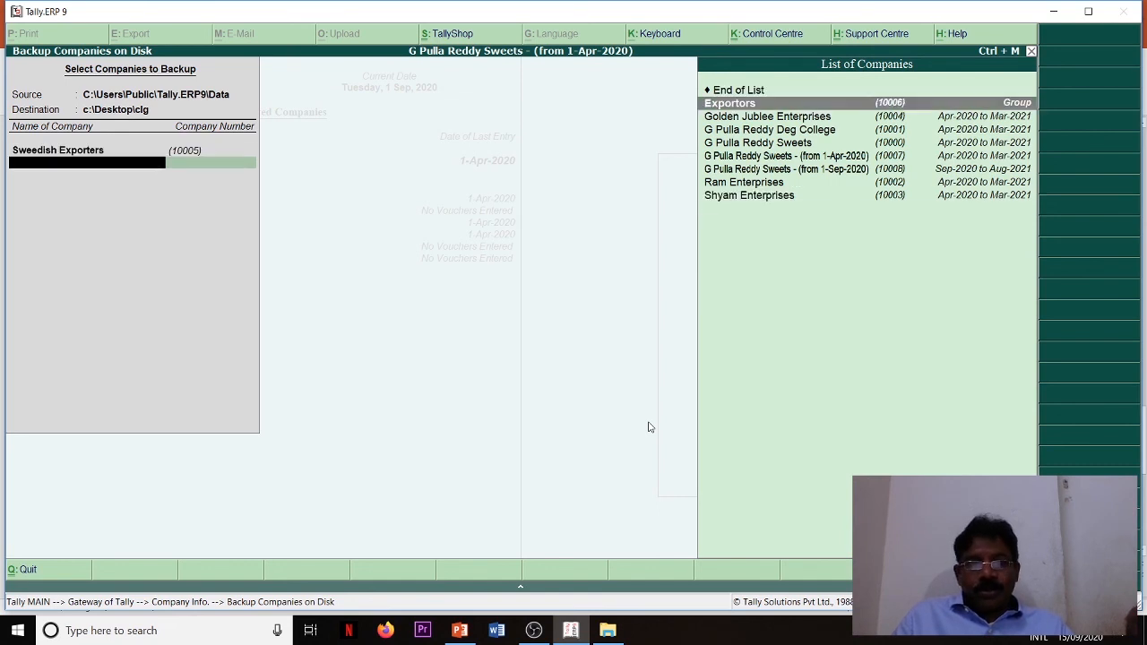
{"action": "key", "text": "Up"}
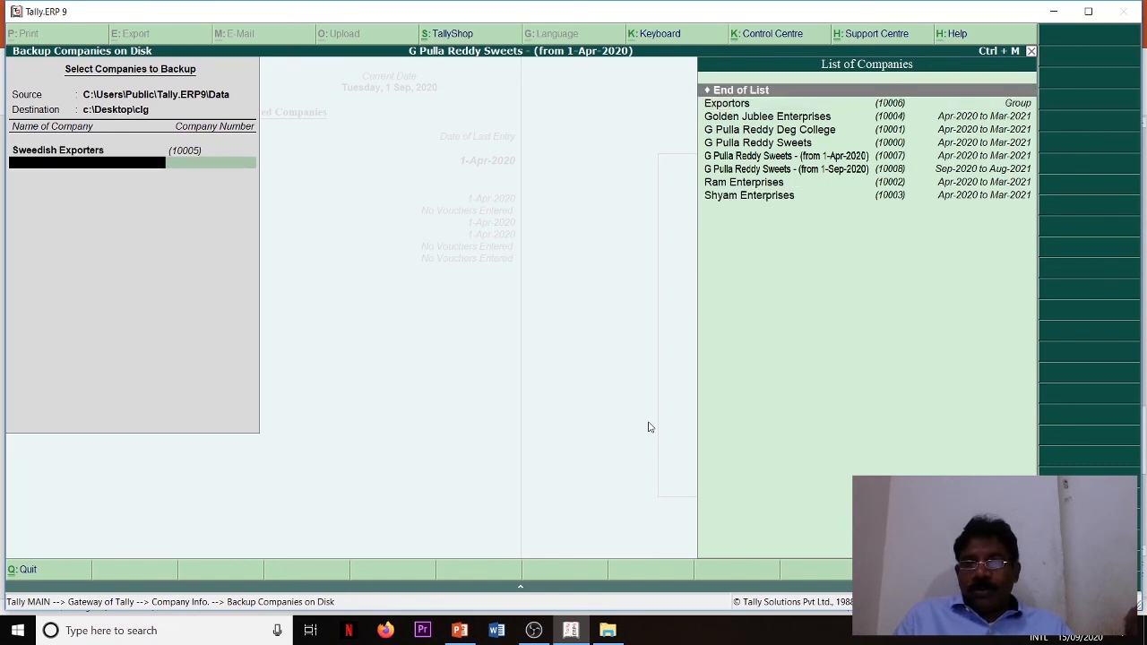
{"action": "key", "text": "Return"}
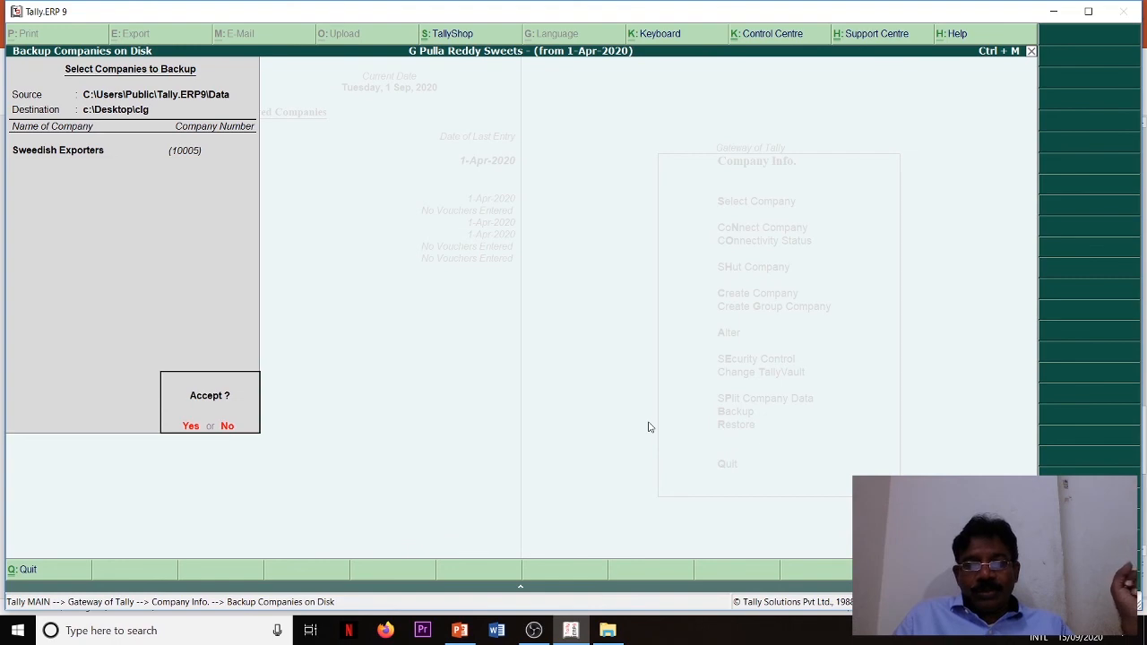
{"action": "key", "text": "Return"}
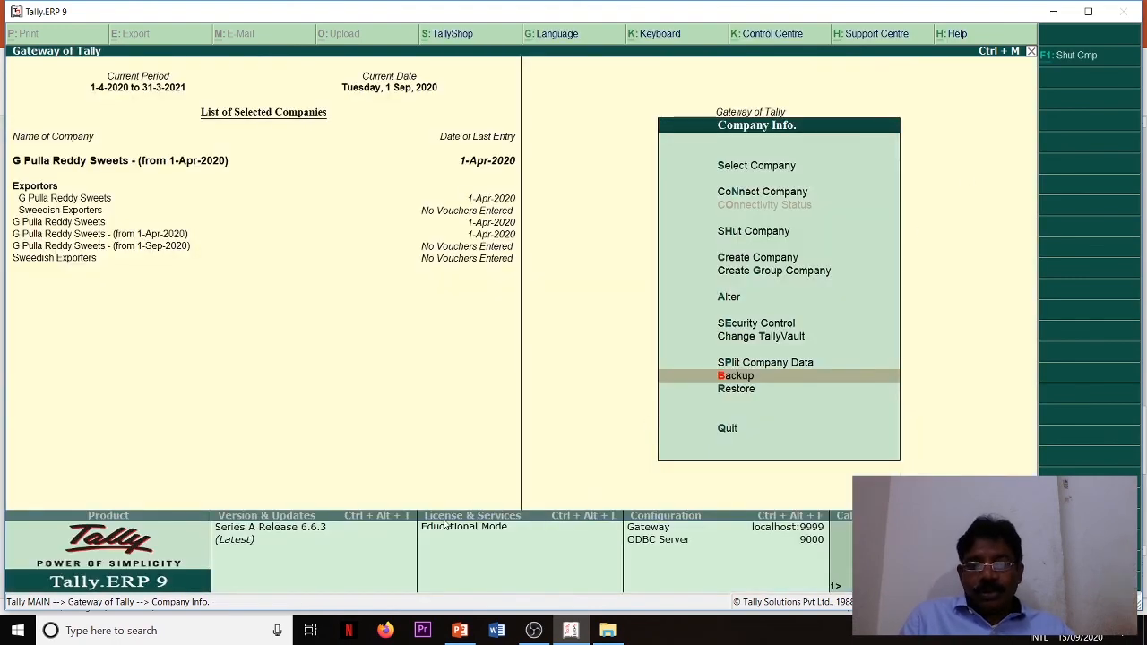
- Open the folder C:\Desktop\clg in a new File Explorer window, examine the backup files in it and close the window
{"action": "left_click", "coordinate": [165, 632]}
{"action": "type", "text": "ex"}
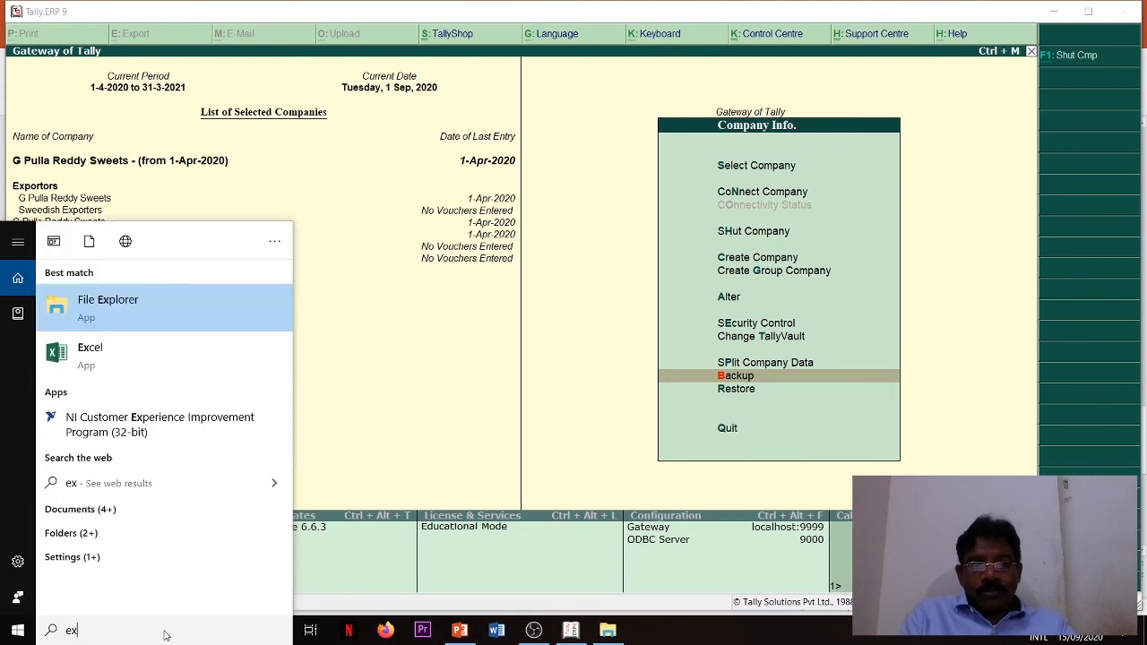
{"action": "left_click", "coordinate": [144, 306]}
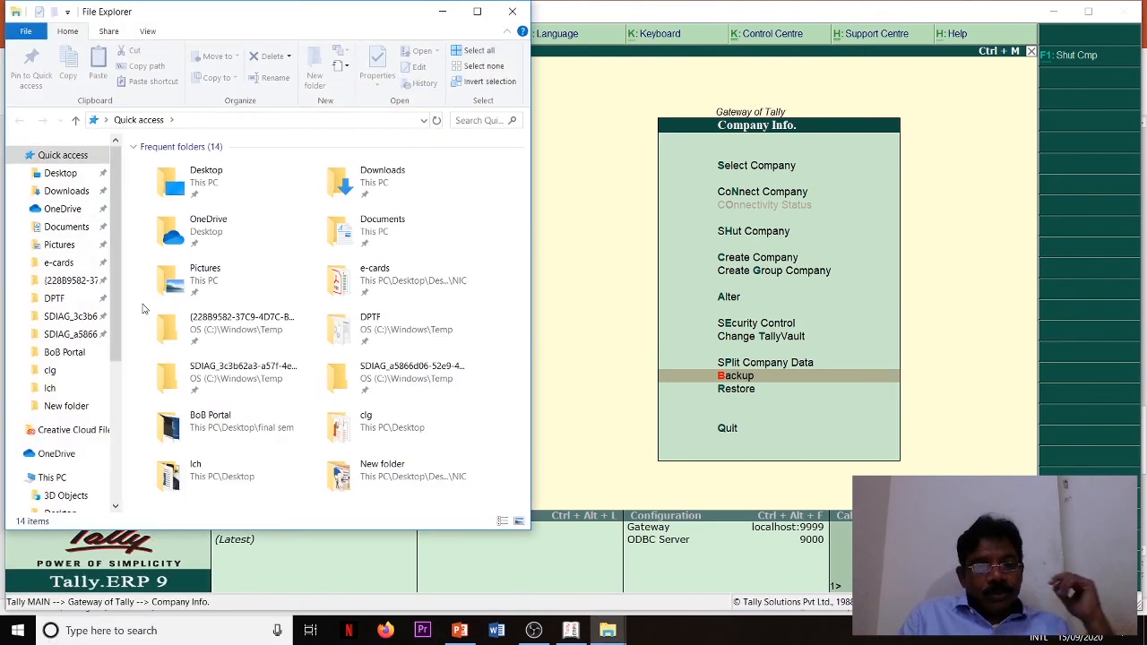
{"action": "left_click", "coordinate": [86, 482]}
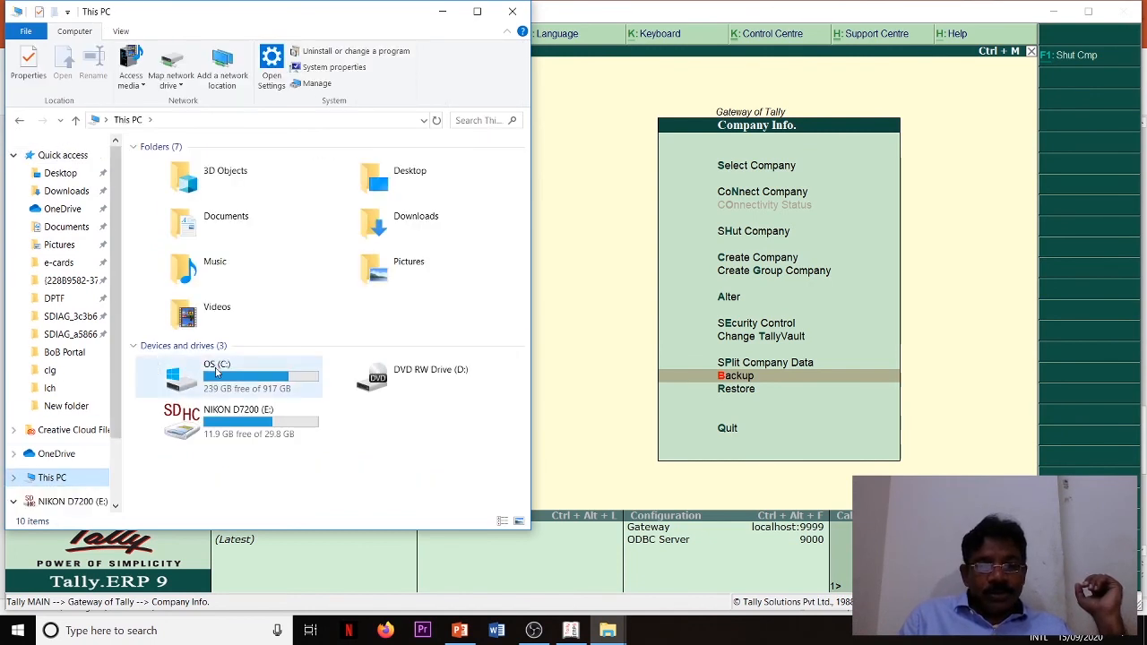
{"action": "double_click", "coordinate": [216, 372]}
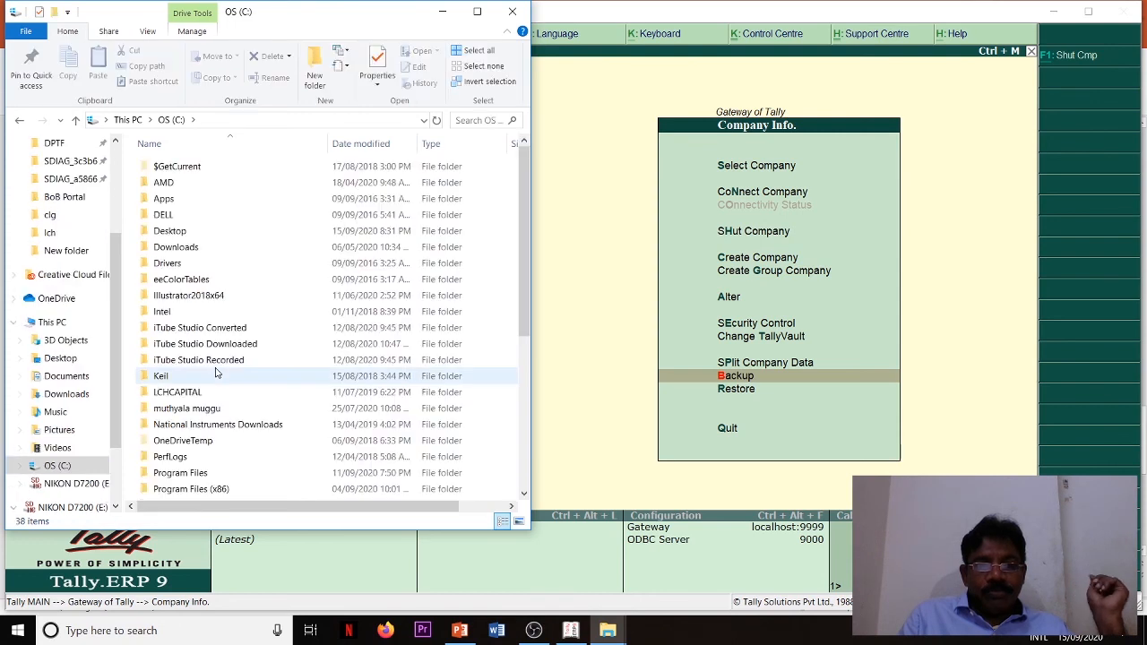
{"action": "double_click", "coordinate": [182, 235]}
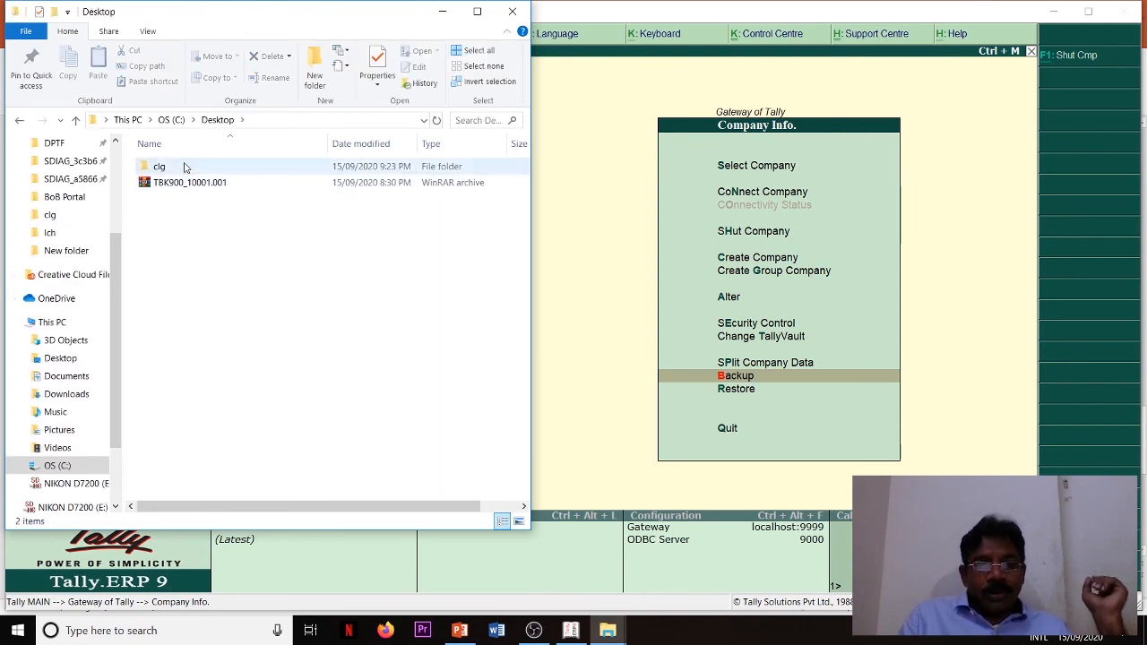
{"action": "double_click", "coordinate": [185, 168]}
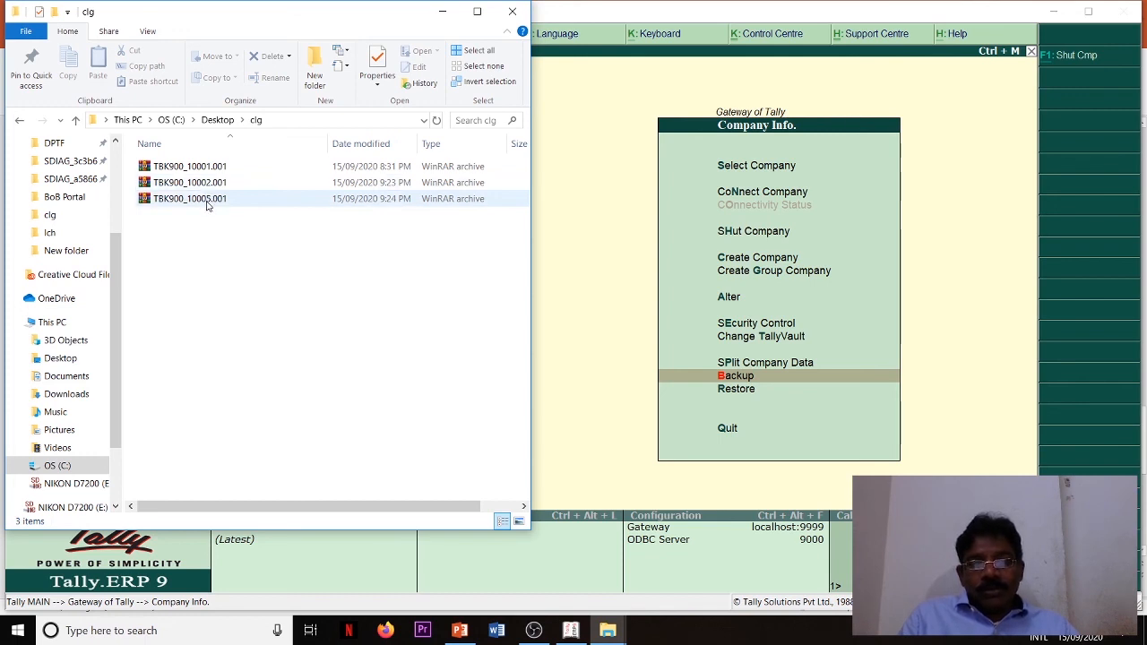
{"action": "left_click", "coordinate": [512, 11]}
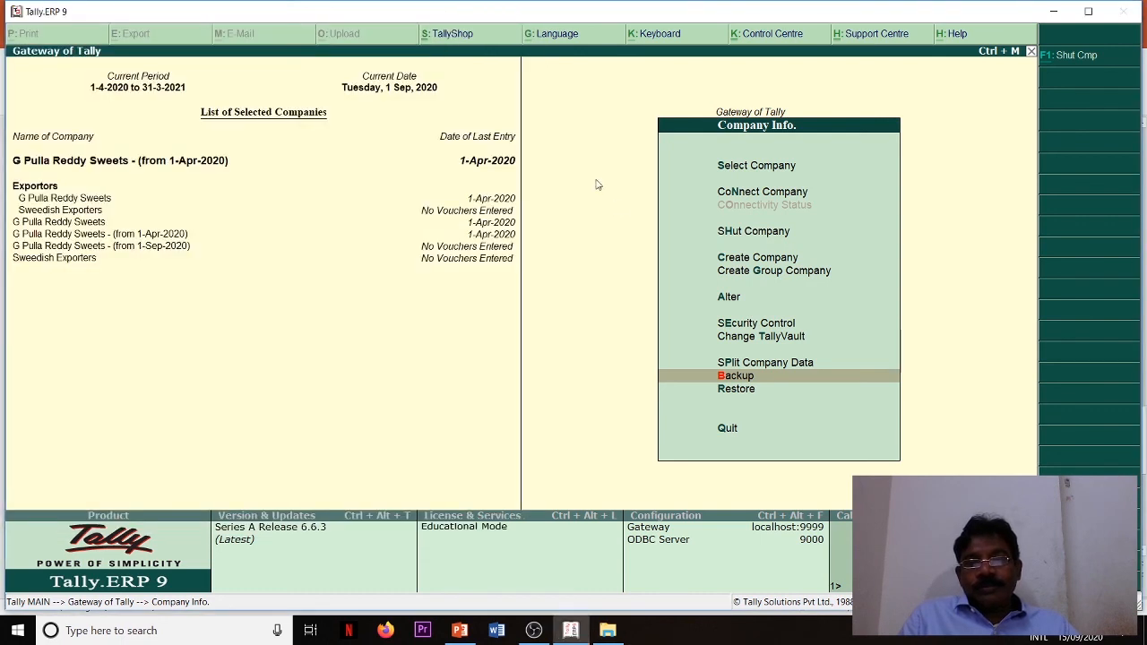
- Try to restore Sweedish Exporters from c:\Desktop\clg to C:\Users\Public\Tally.ERP9\Data, declining to overwrite the existing company information
{"action": "left_click", "coordinate": [735, 388]}
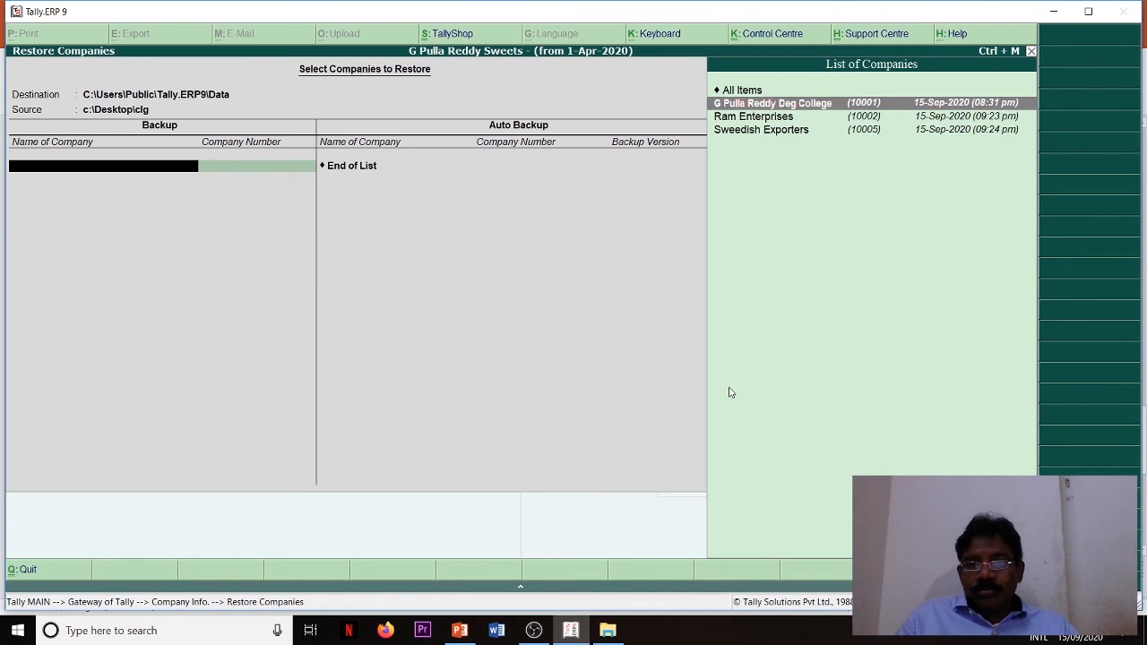
{"action": "left_click", "coordinate": [788, 135]}
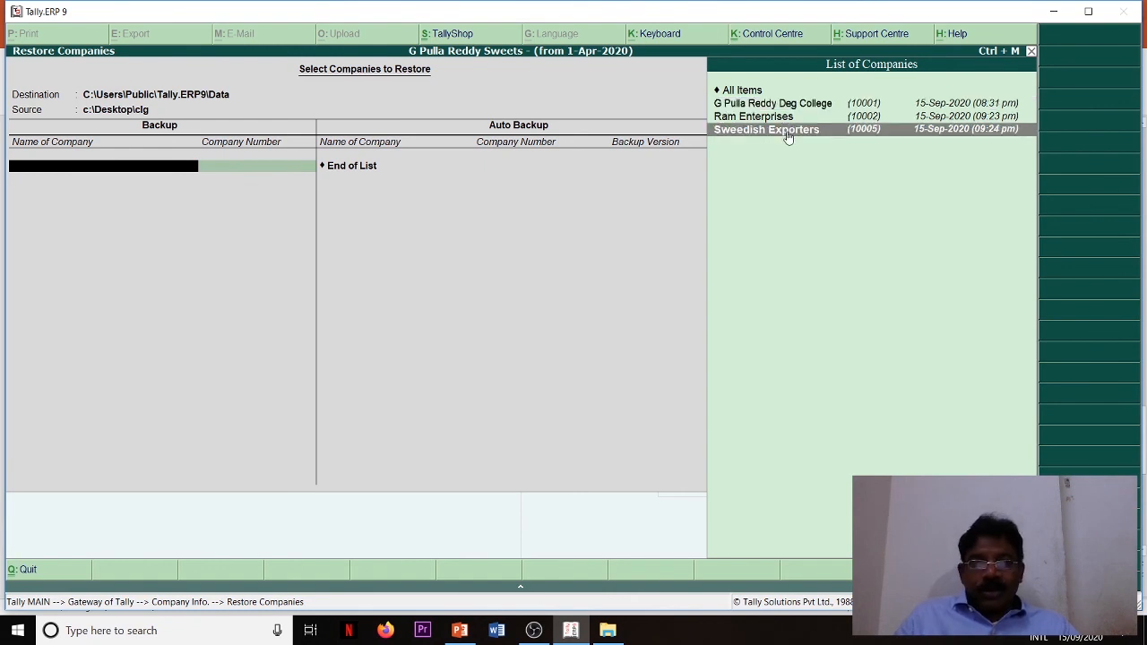
{"action": "key", "text": "Return"}
{"action": "key", "text": "Return"}
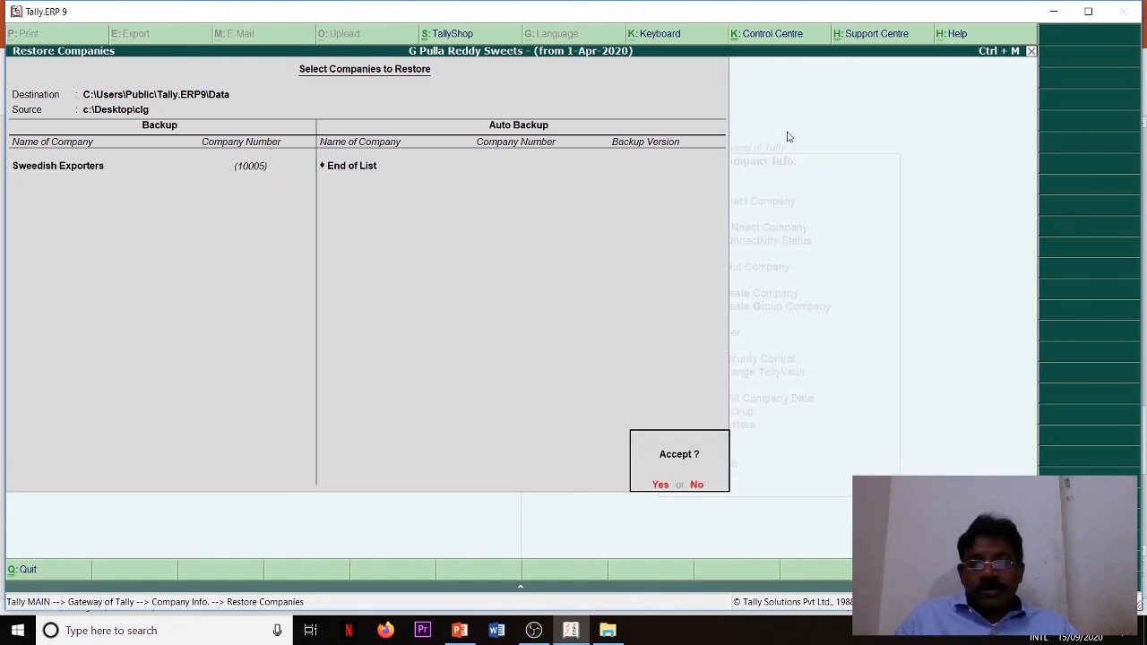
{"action": "key", "text": "Return"}
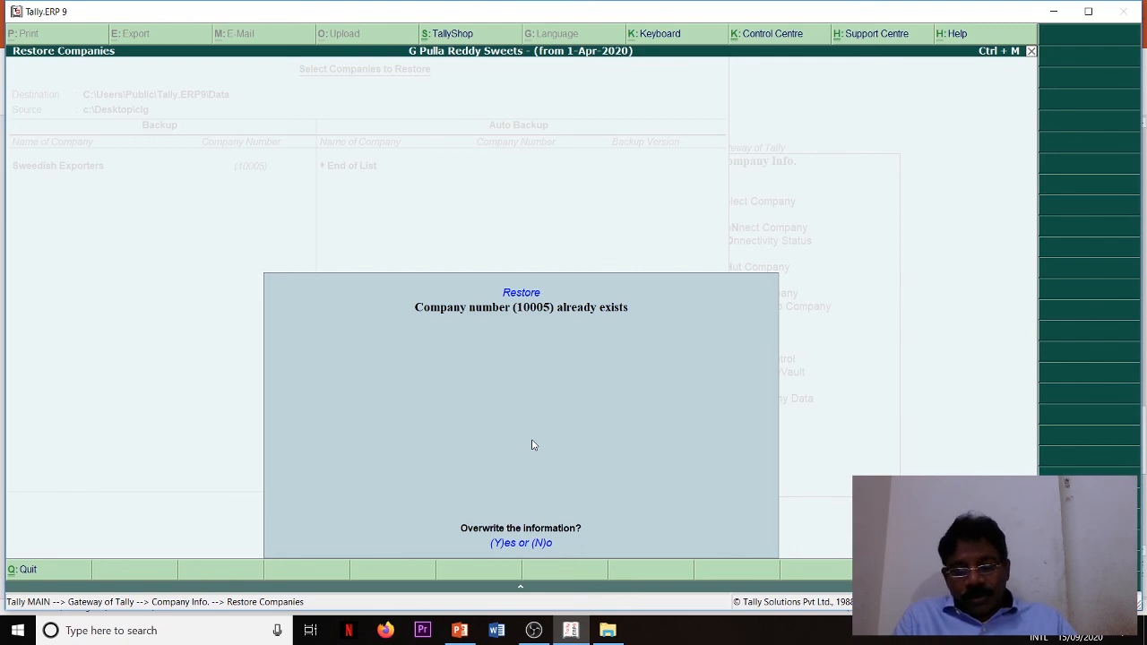
{"action": "key", "text": "n"}
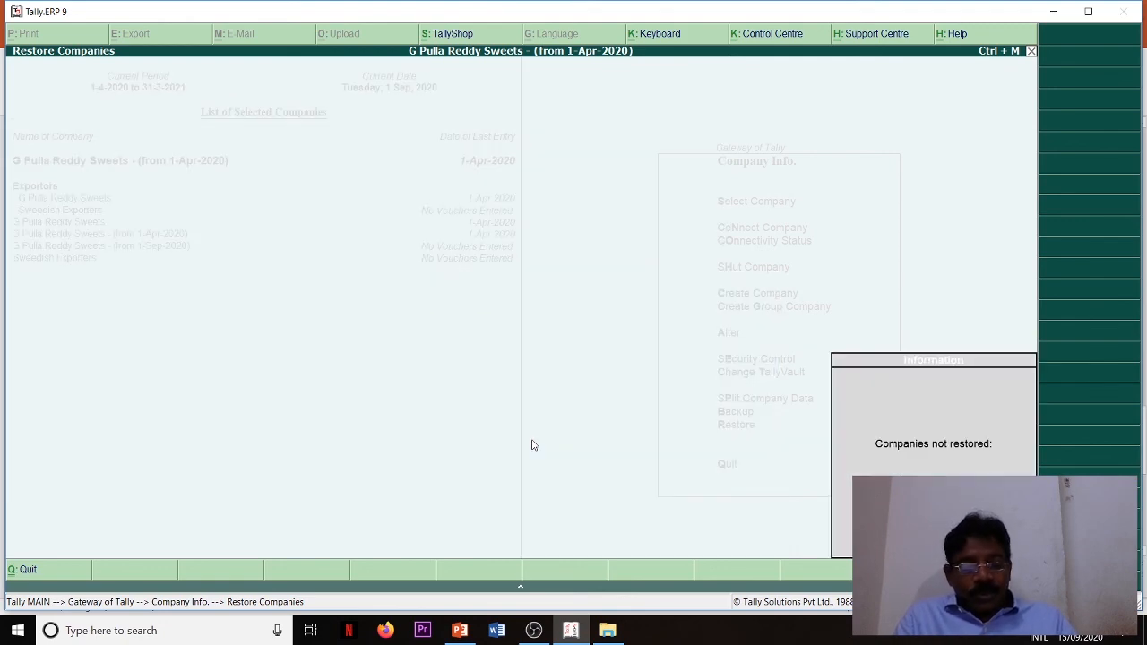
{"action": "key", "text": "Return"}
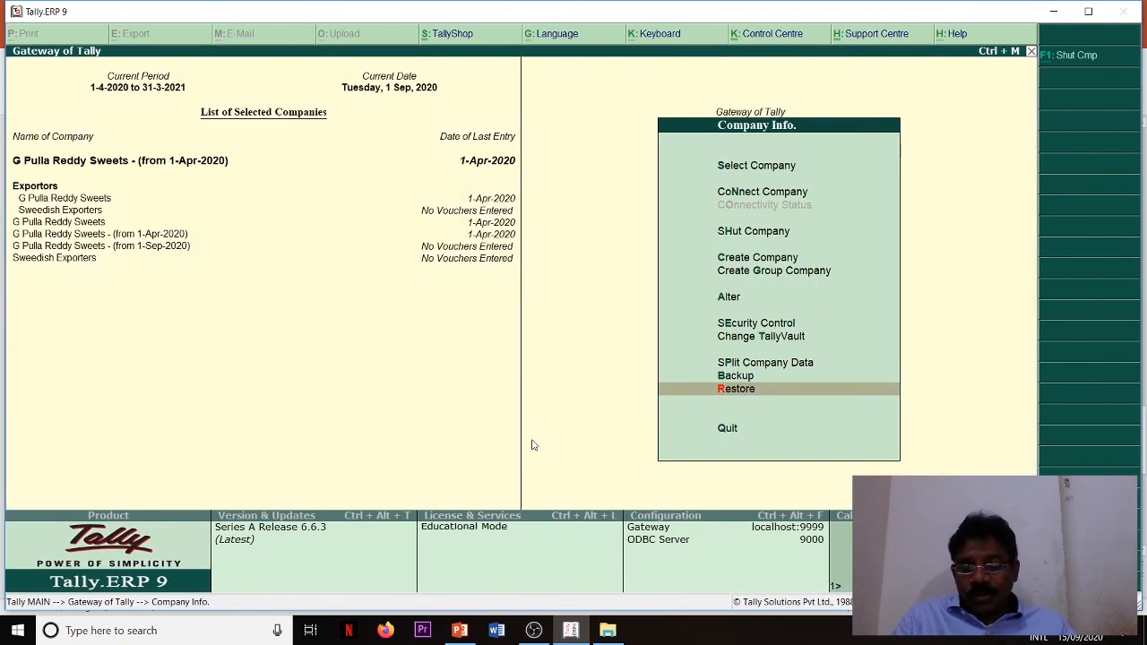
- Leave the company management options, quit Tally.ERP 9 and close the clg folder window to return to the PowerPoint presentation
{"action": "key", "text": "Down"}
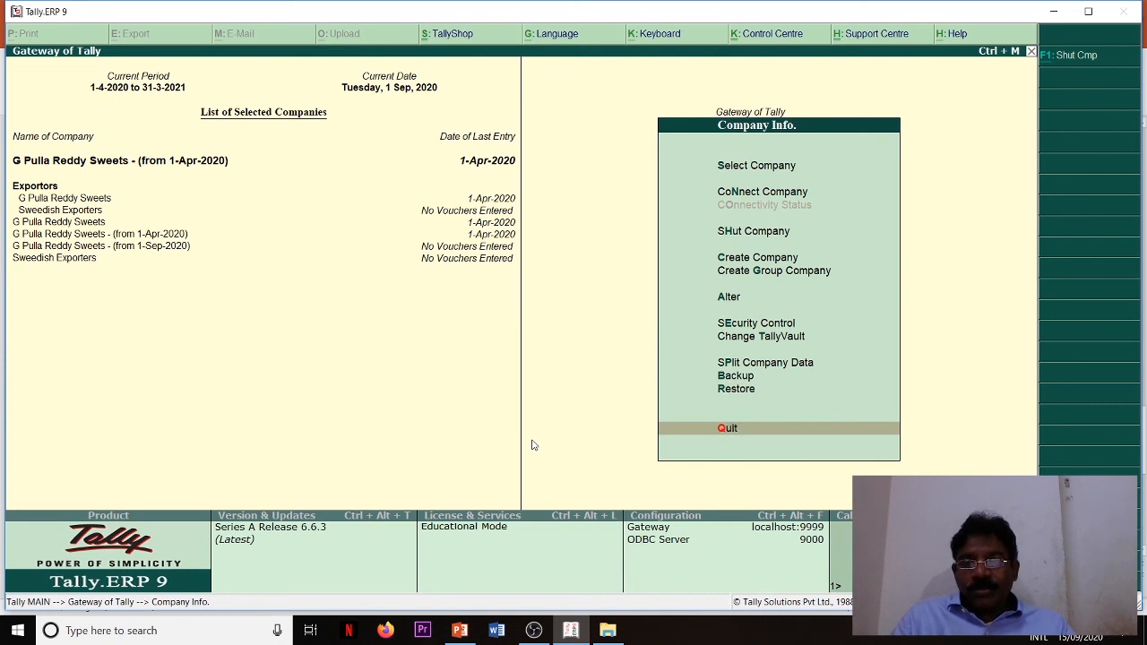
{"action": "key", "text": "Return"}
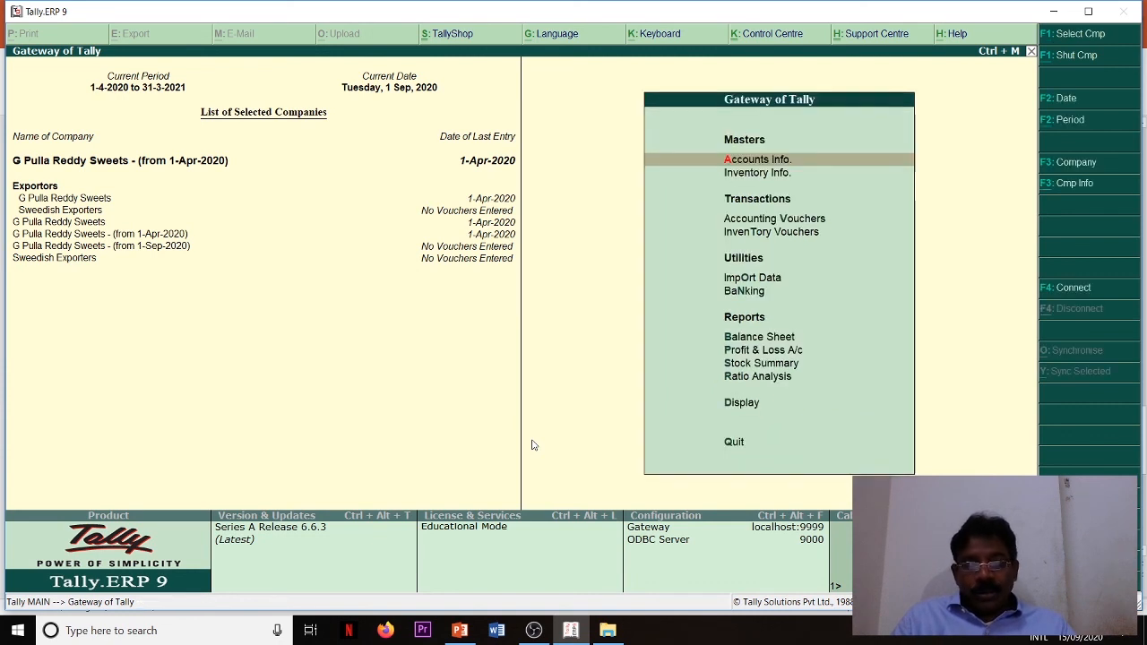
{"action": "key", "text": "Escape"}
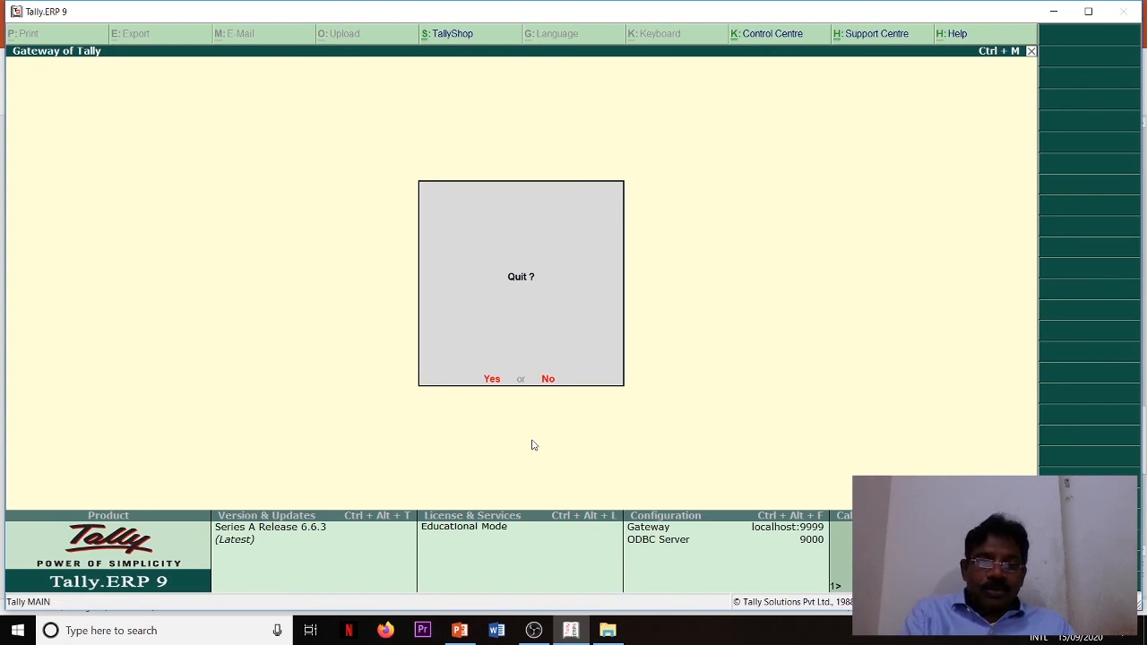
{"action": "key", "text": "Return"}
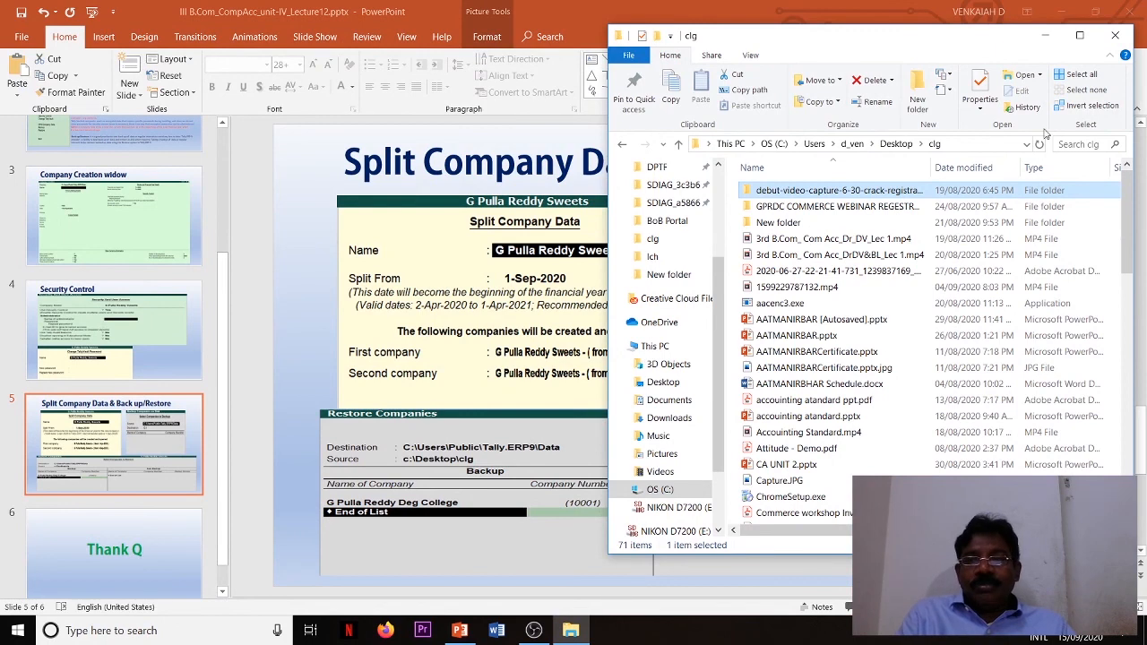
{"action": "left_click", "coordinate": [1115, 37]}
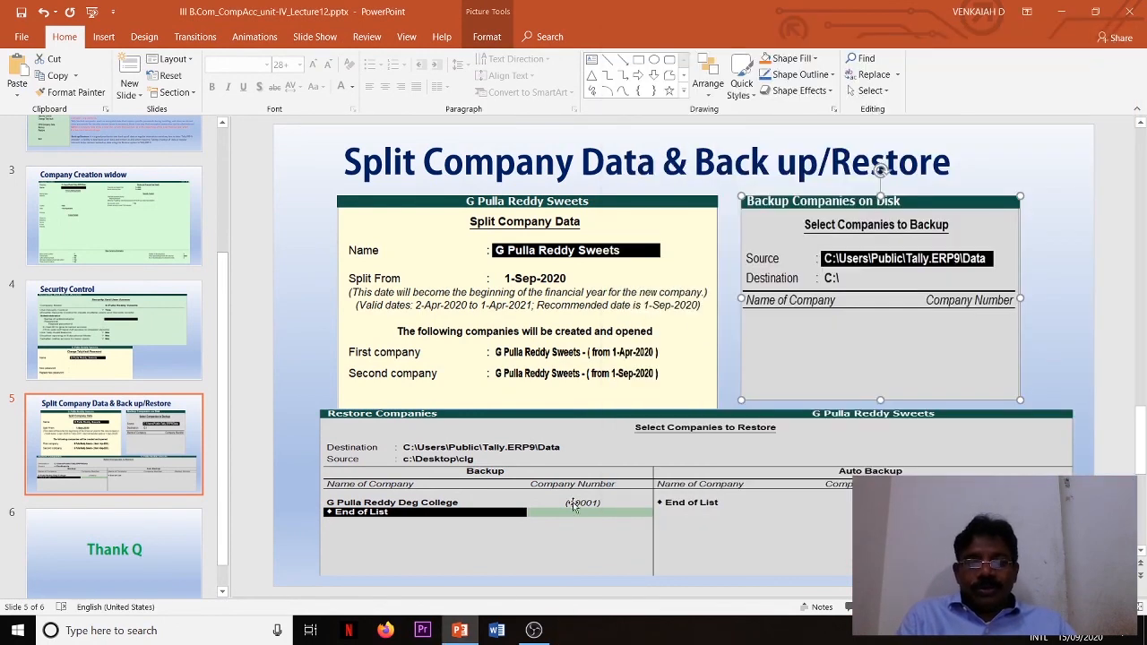